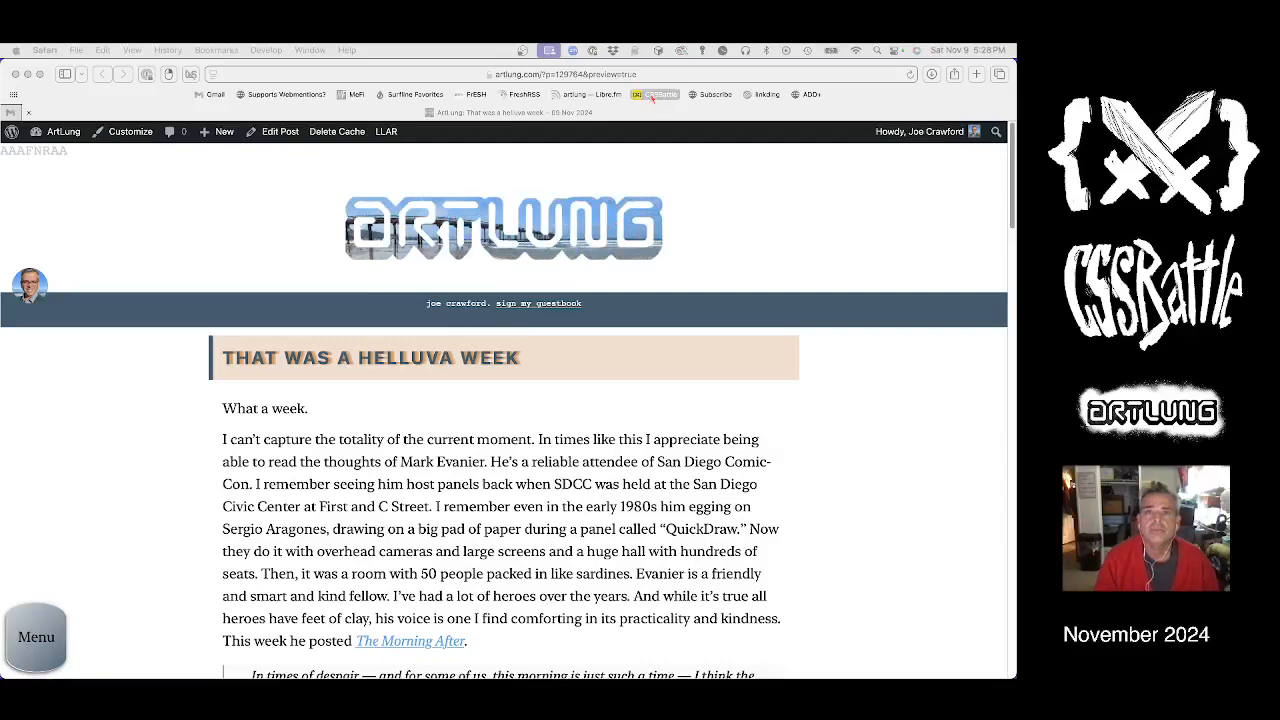
Step: Open CSSBattle and load the Nov 10 daily target in the editor
click(655, 94)
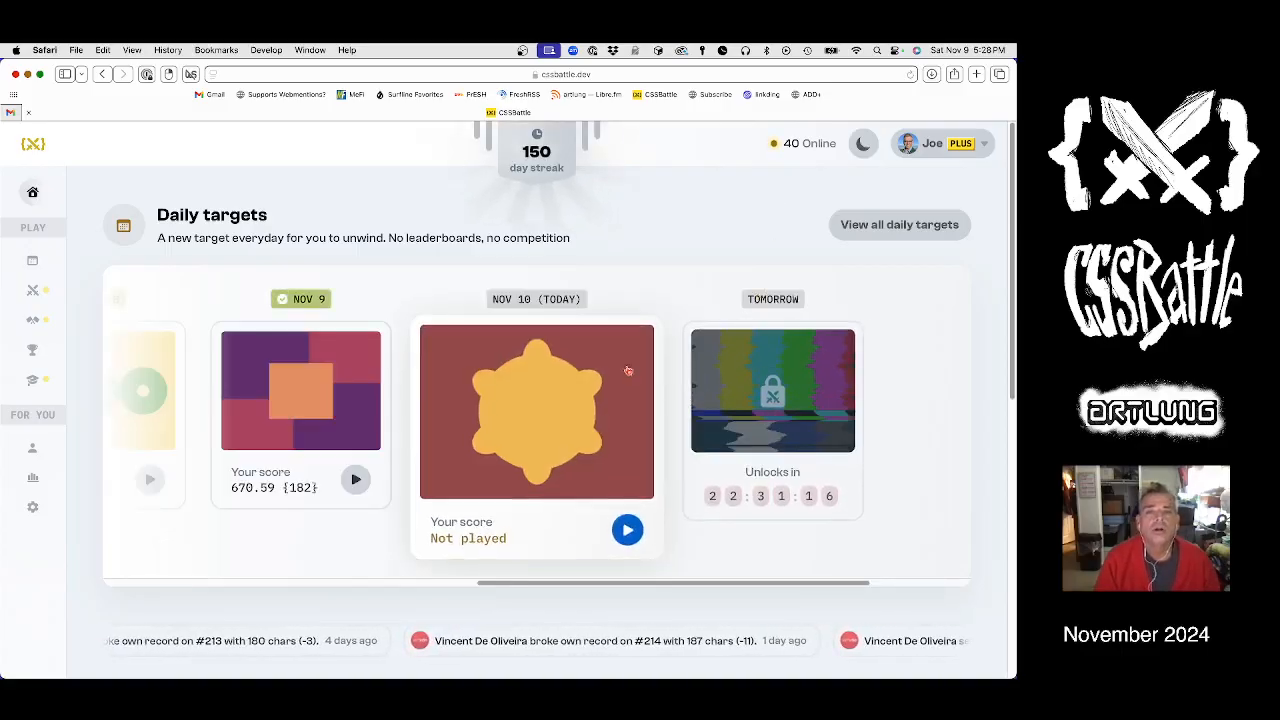
click(545, 420)
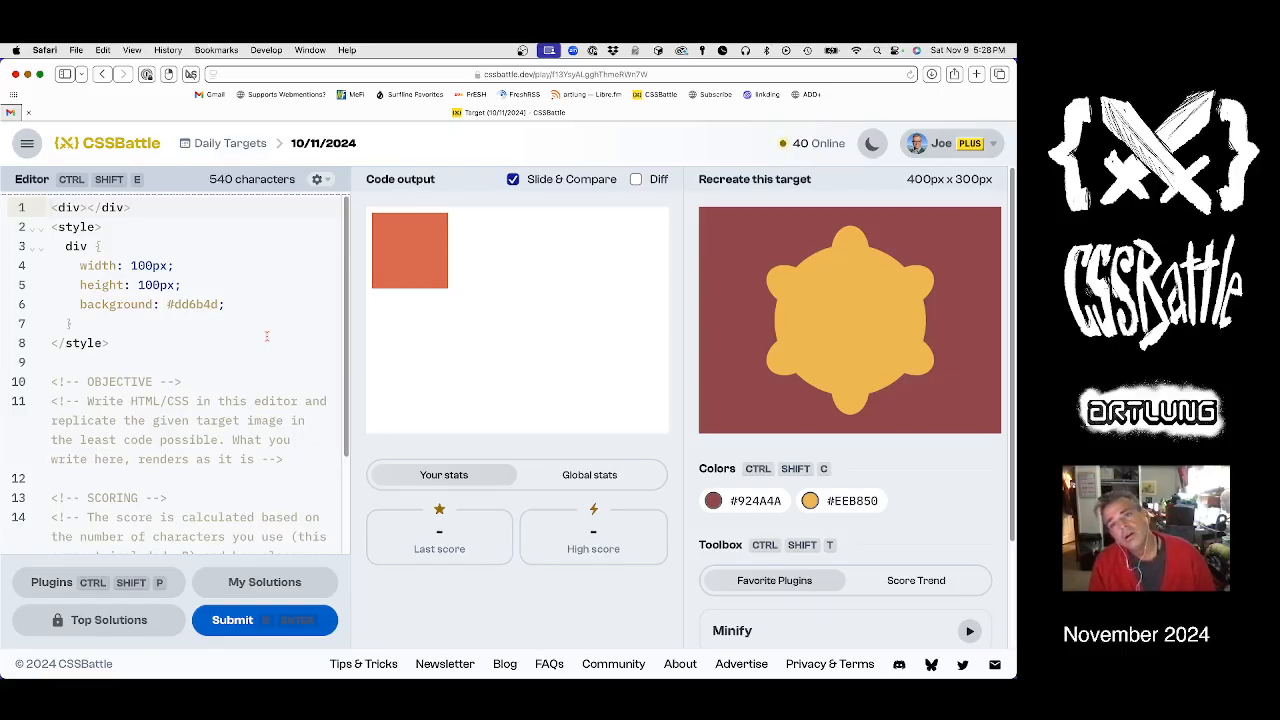
Step: Delete the instructional comments and select the starter div rule for removal
drag(52, 362, 410, 664)
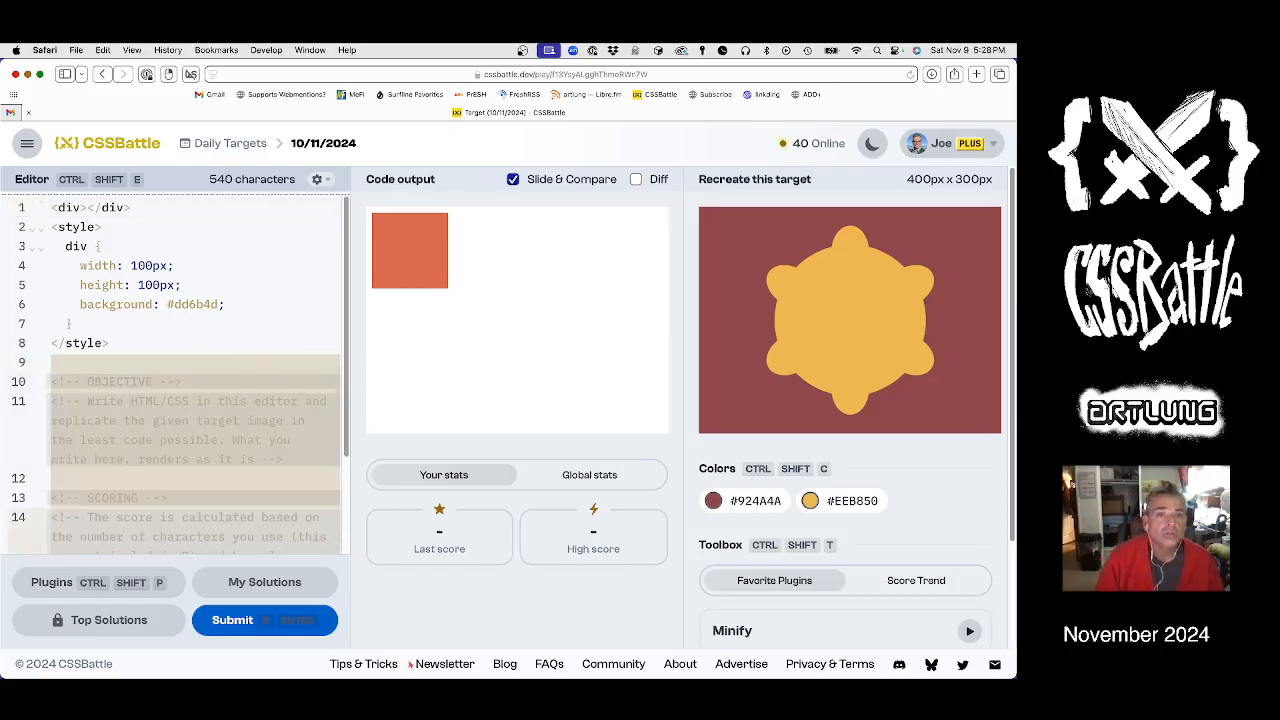
key(BackSpace)
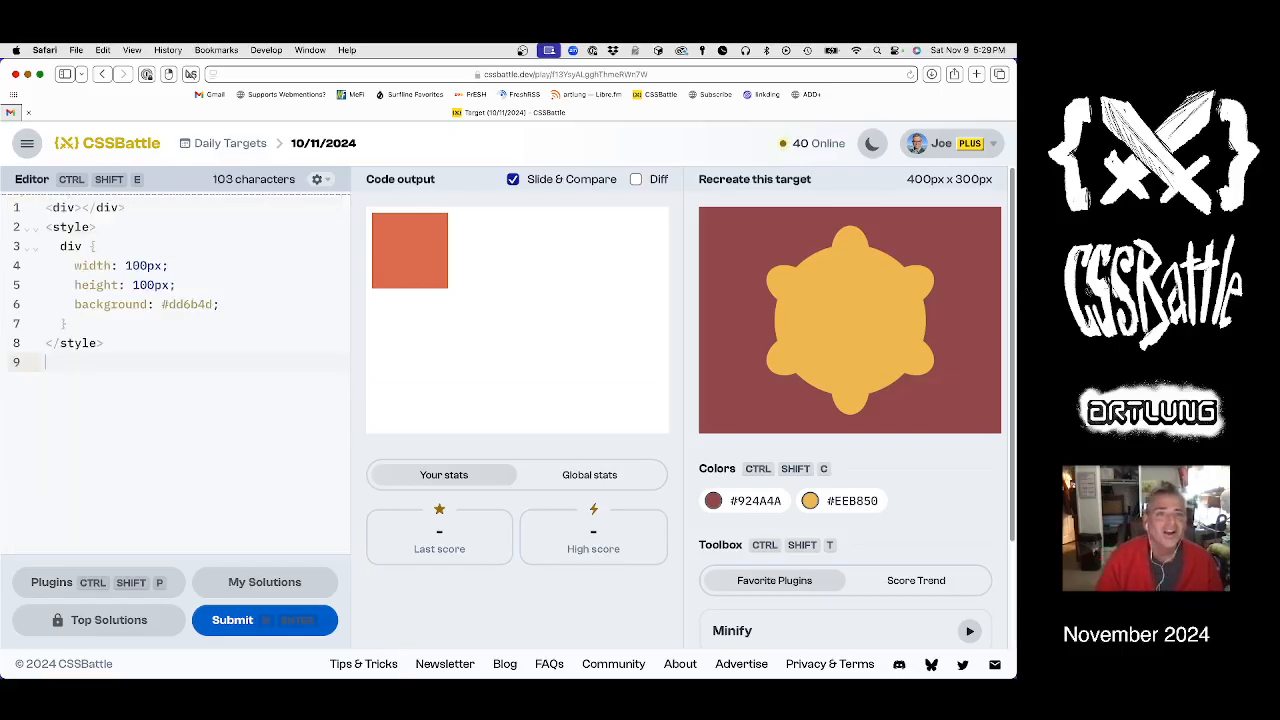
key(BackSpace)
key(Up)
key(Up)
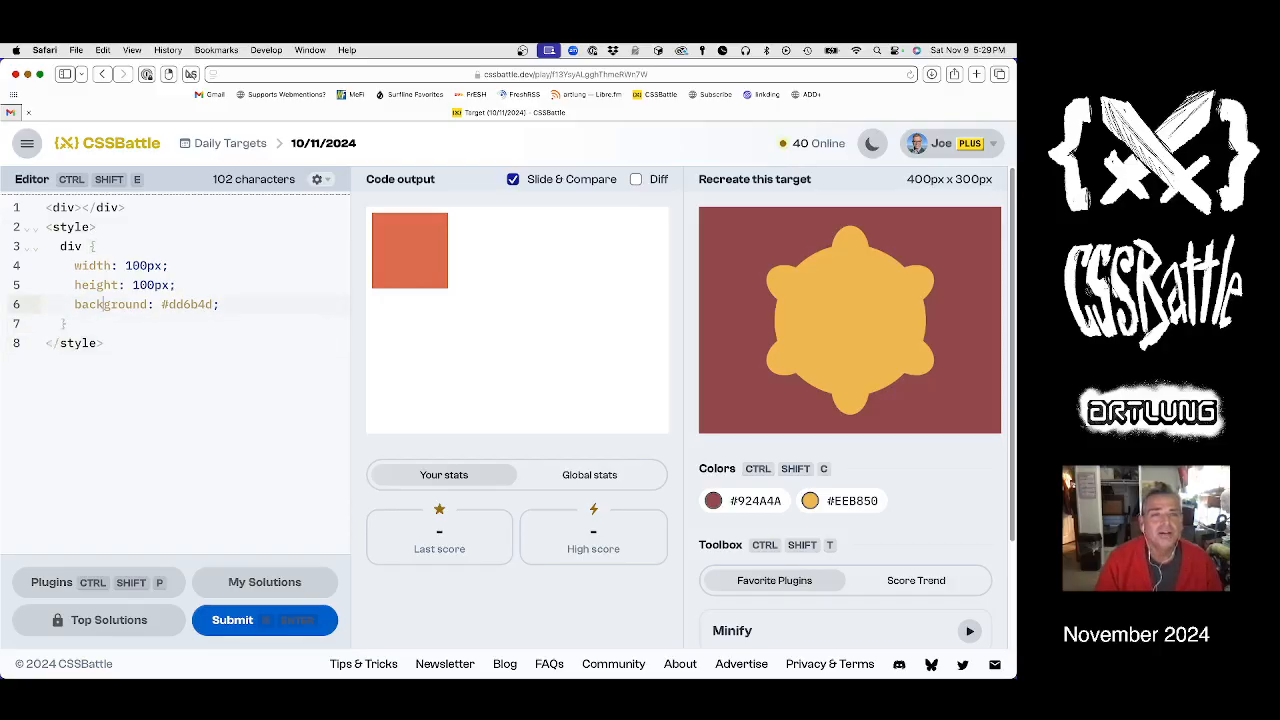
key(Up)
key(Up)
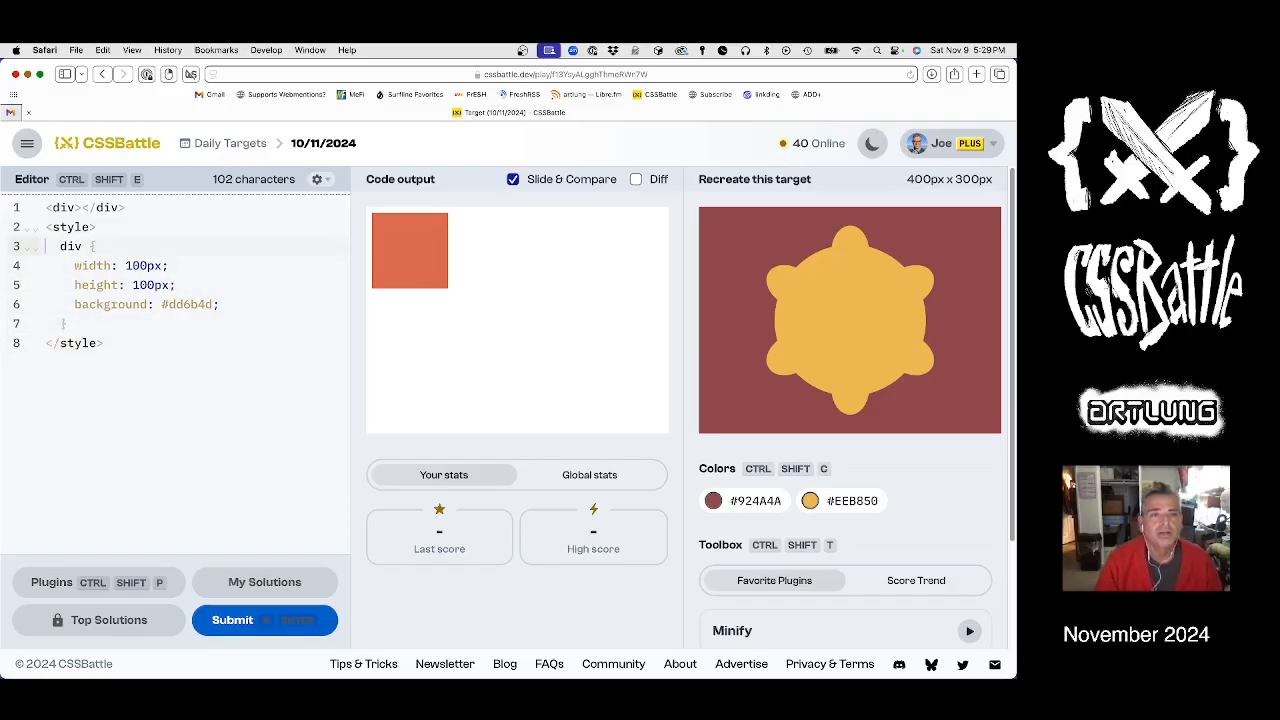
key(Up)
key(shift+Down)
key(shift+Down)
key(shift+Down)
key(shift+Down)
key(shift+Down)
Step: Give body a radial-gradient background: yellow #EEB850 circle 100px on maroon #924A4A
key(BackSpace)
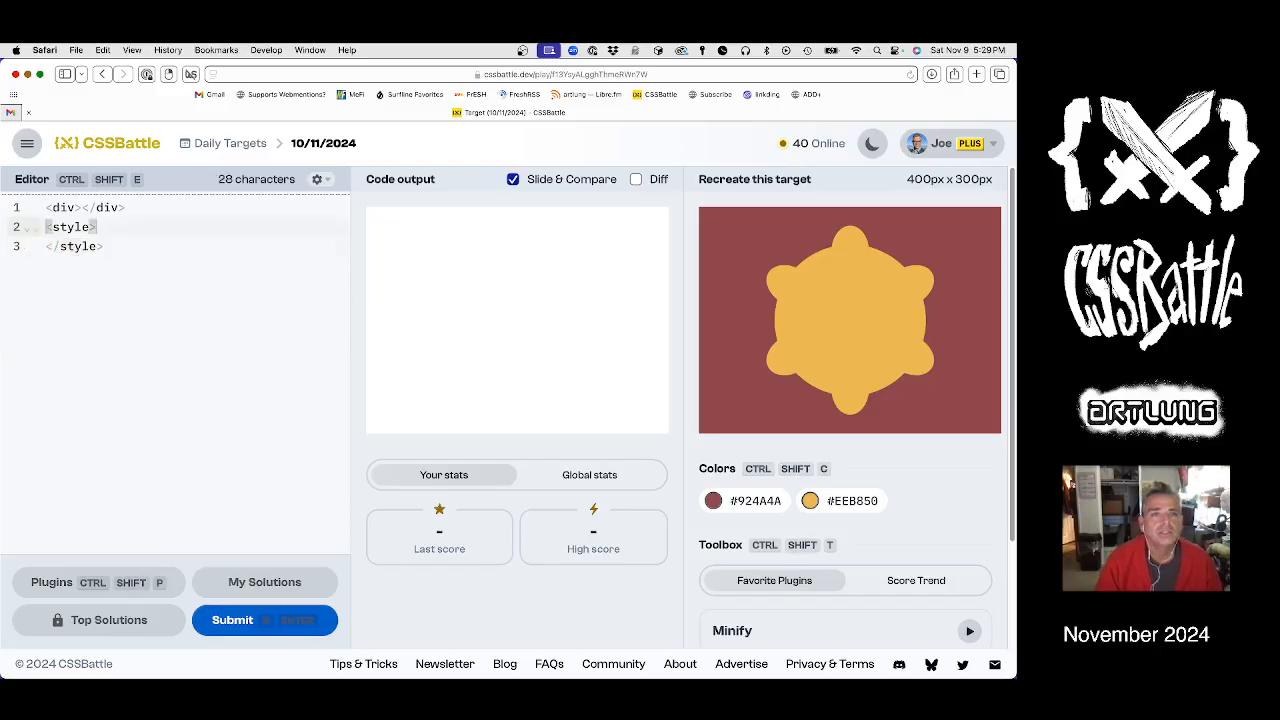
text(body {)
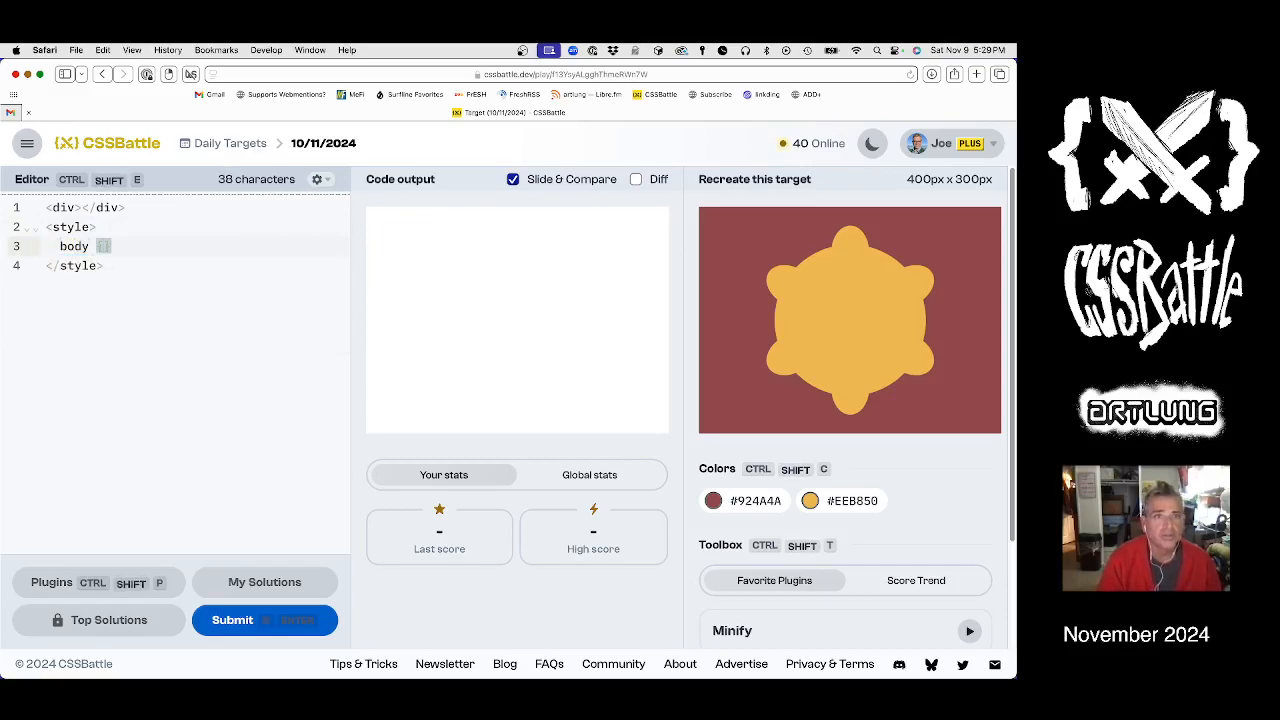
key(Return)
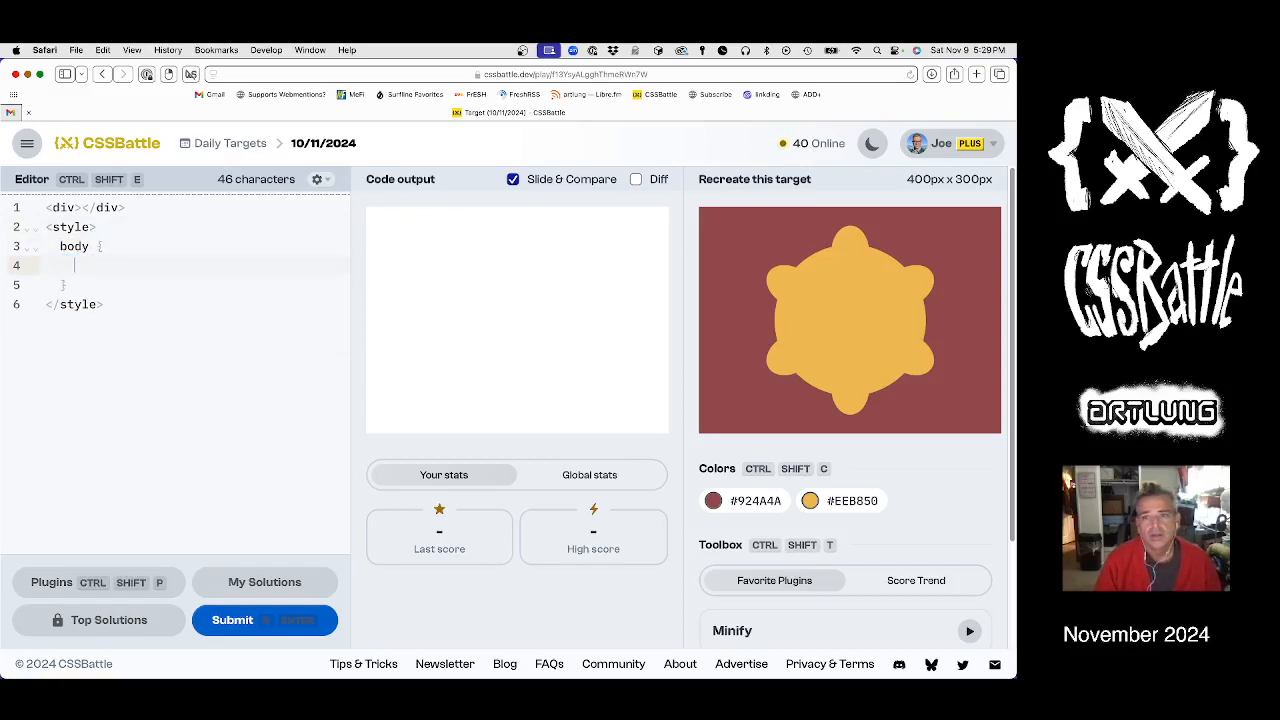
click(810, 500)
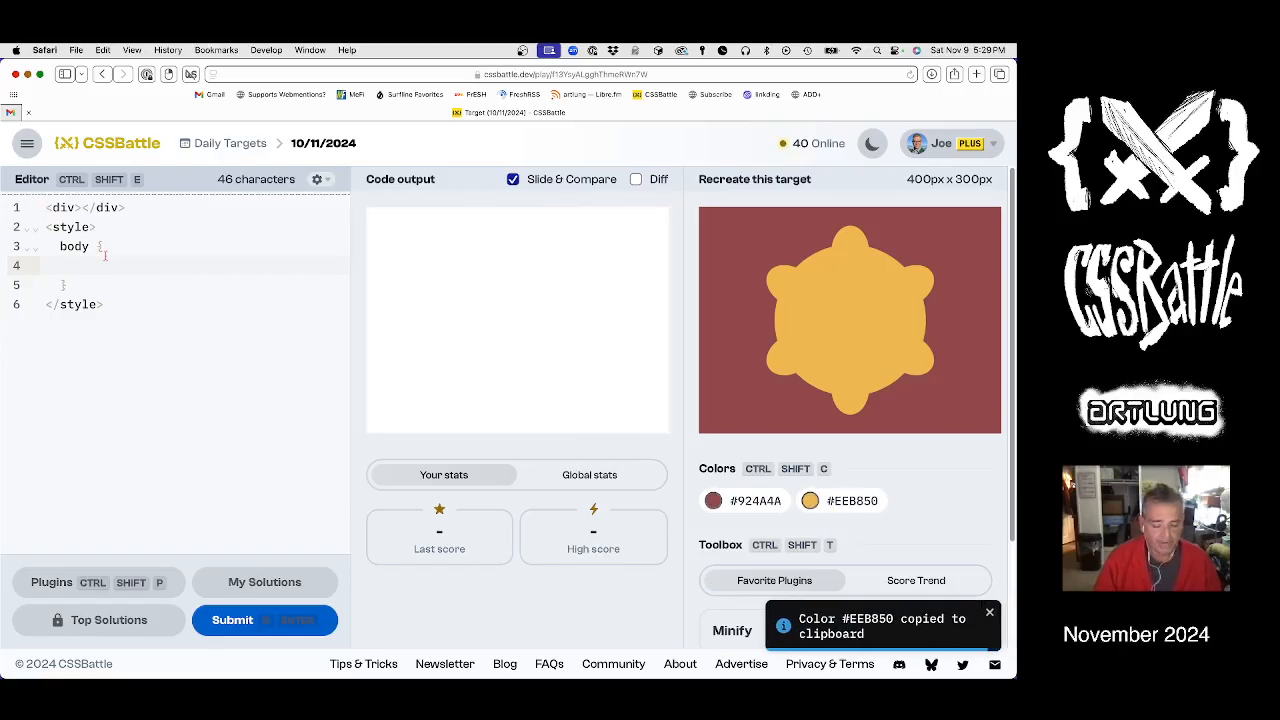
text(backgro)
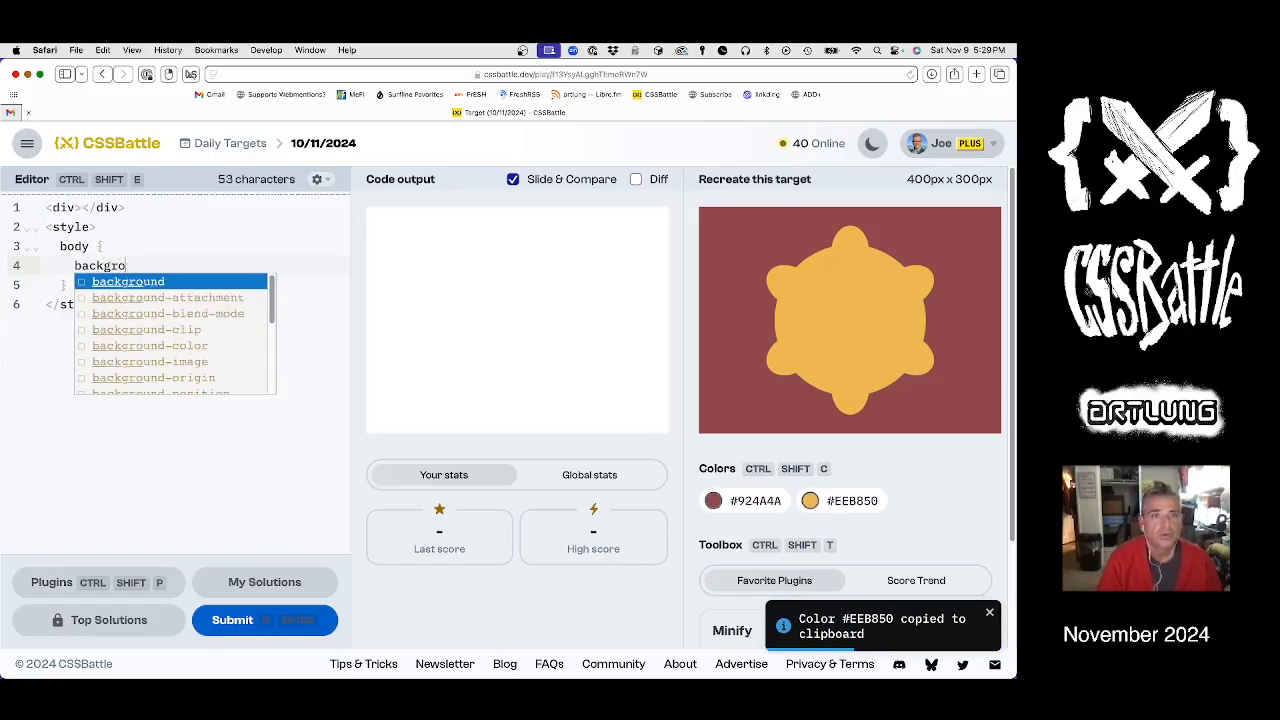
text(und: radiation )
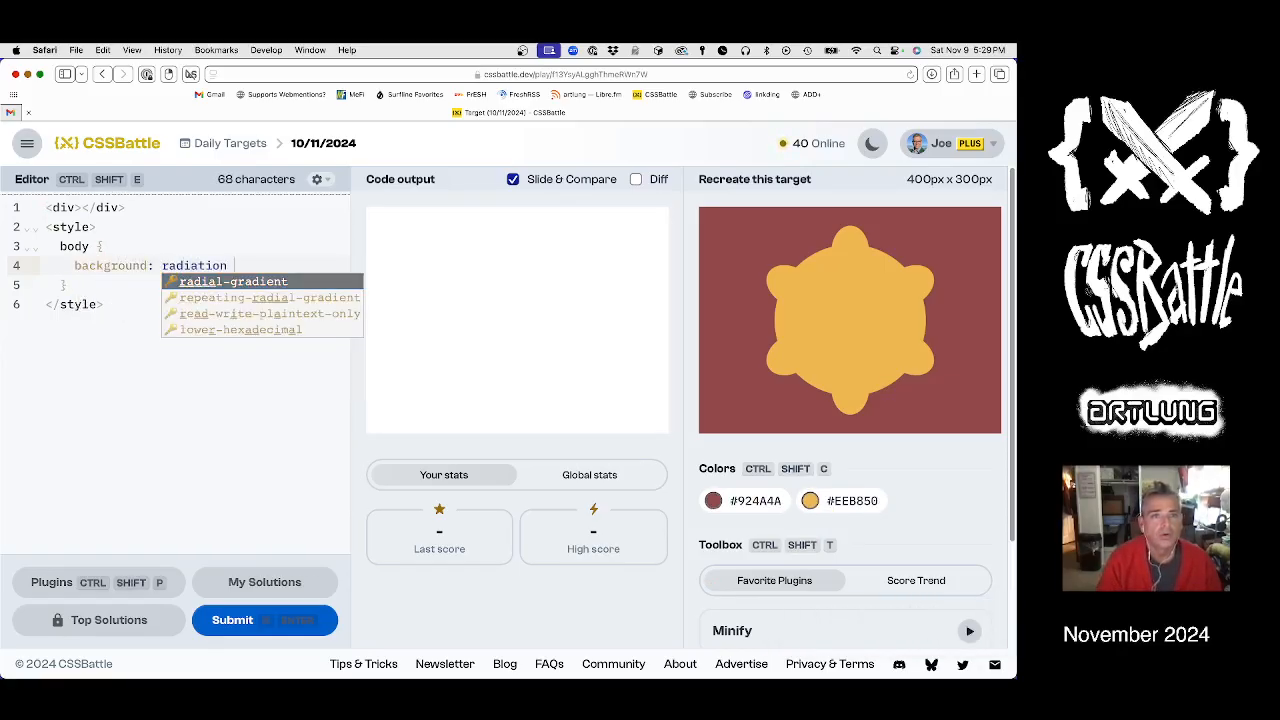
text(()
key(Return)
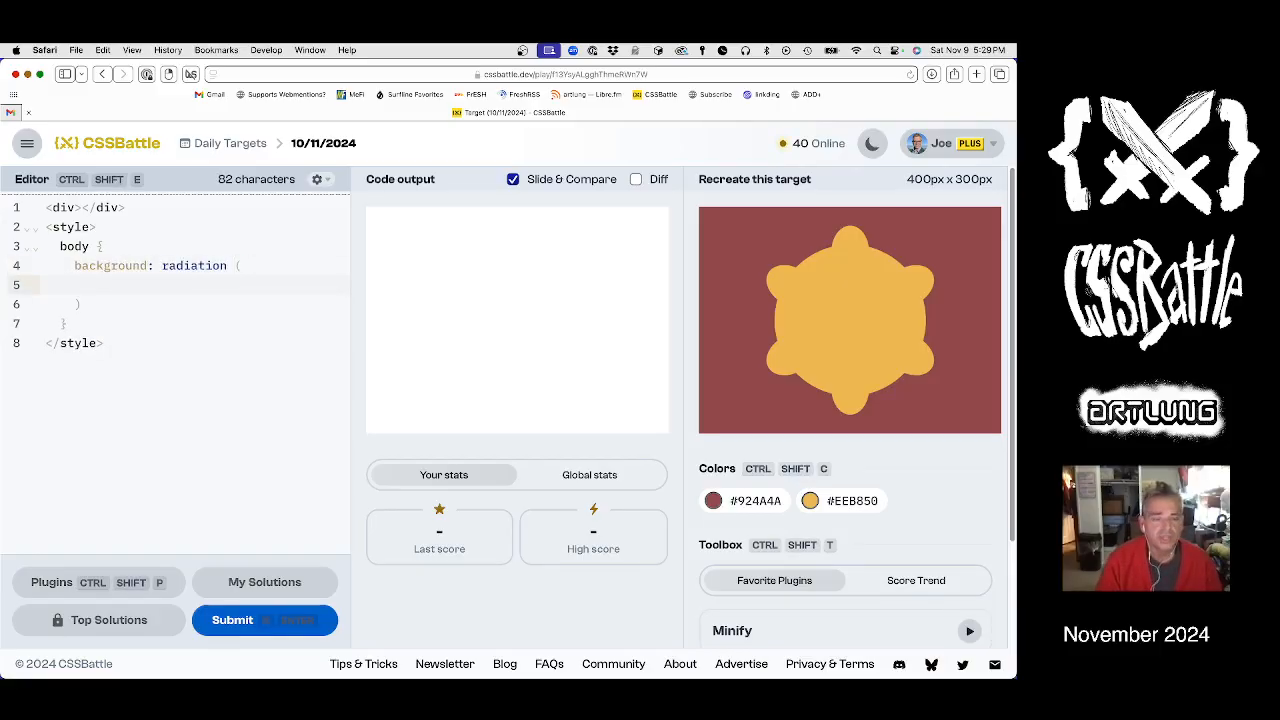
text(circle,)
key(Return)
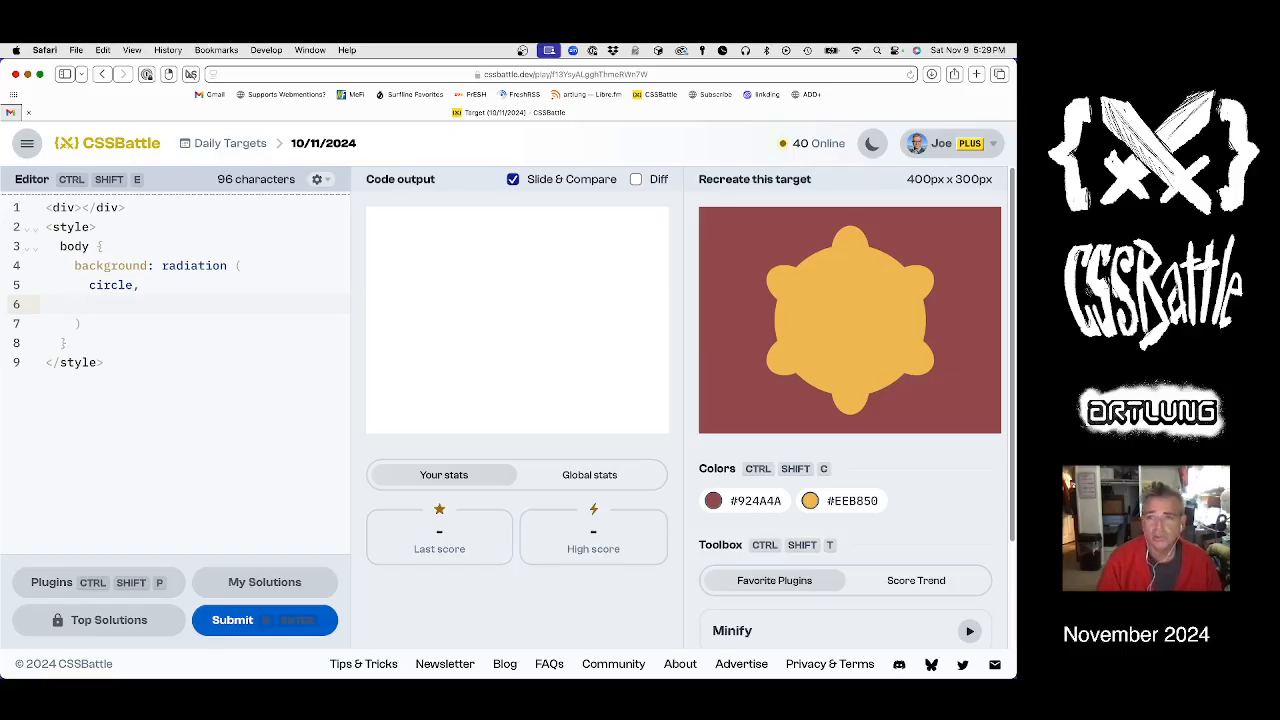
key(super+v)
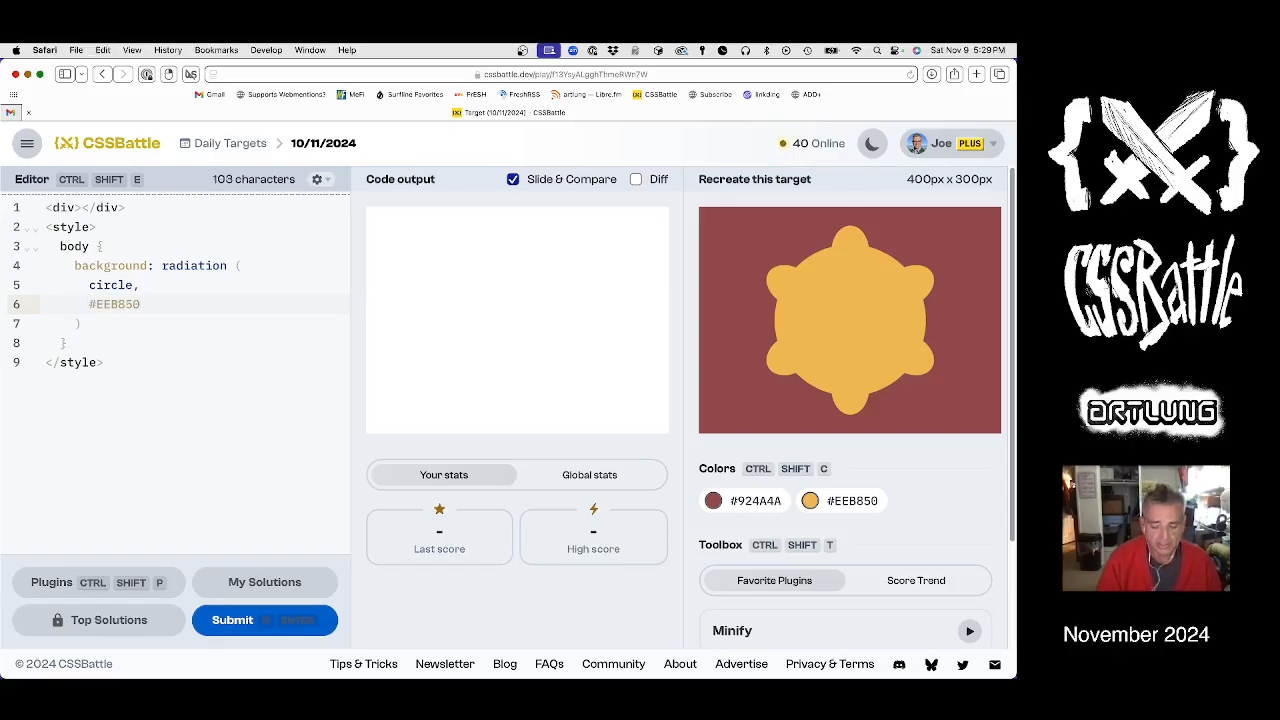
text( 100p)
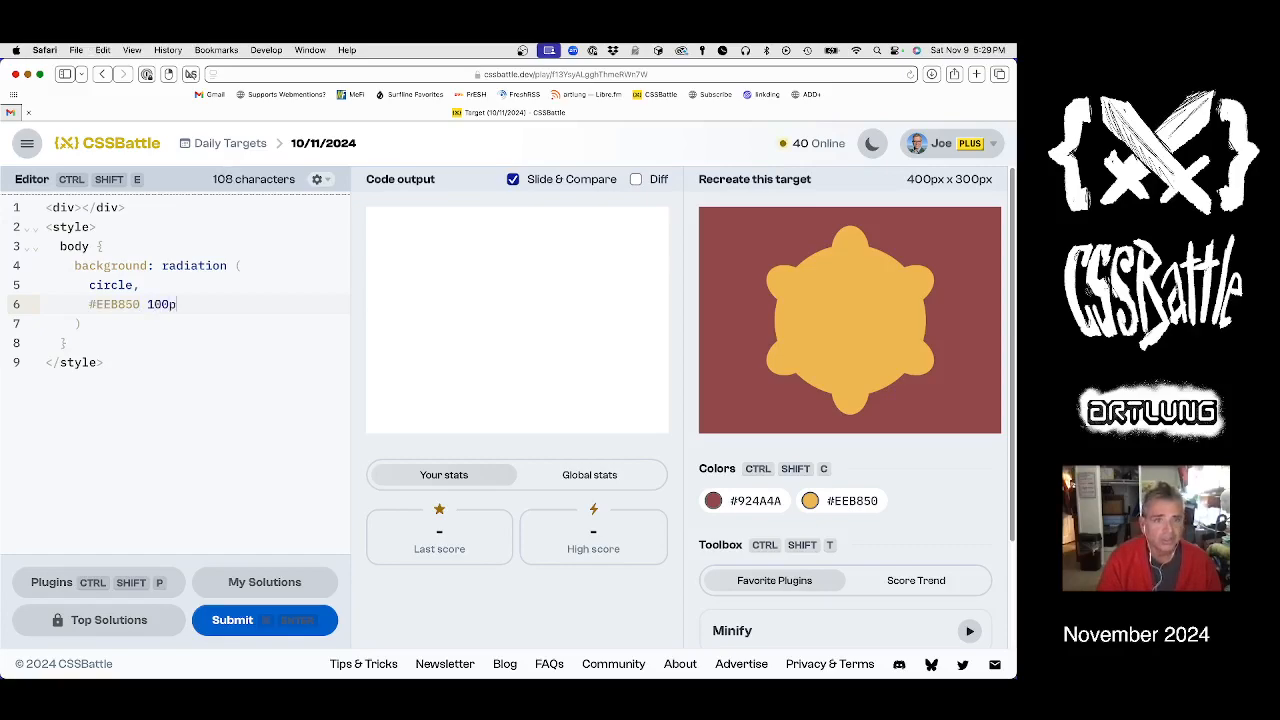
text(x,)
key(Return)
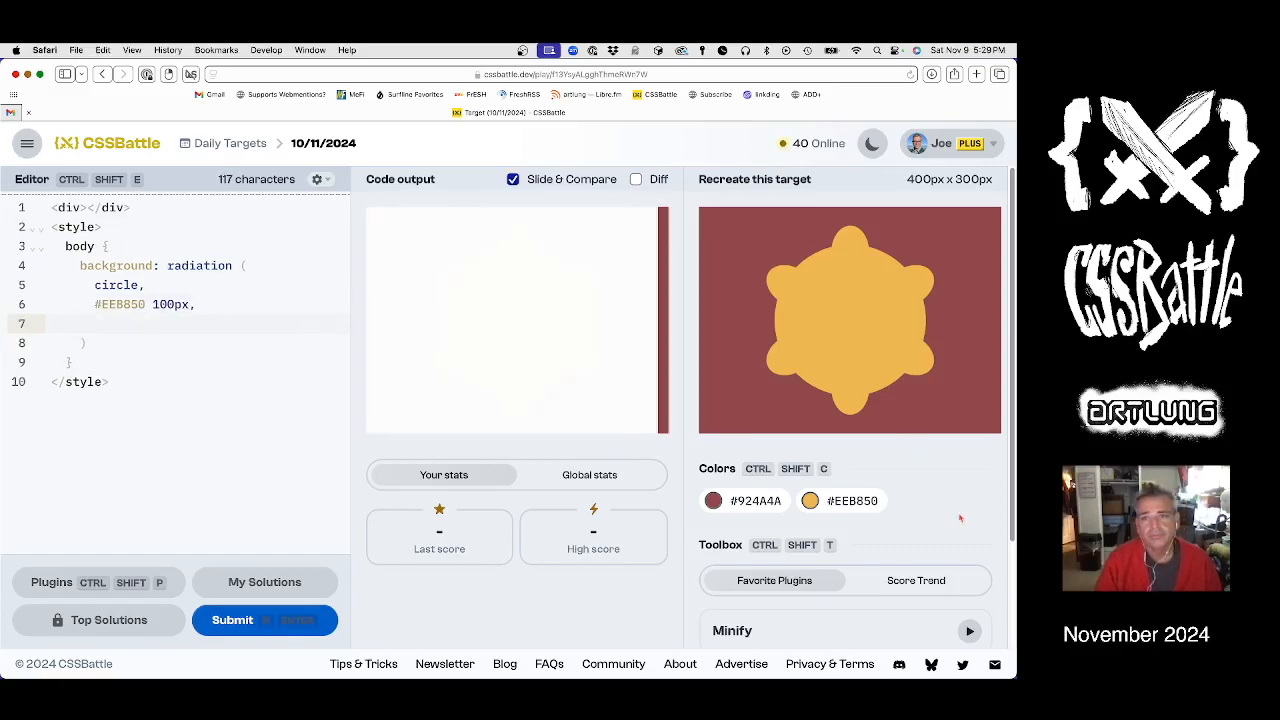
click(713, 500)
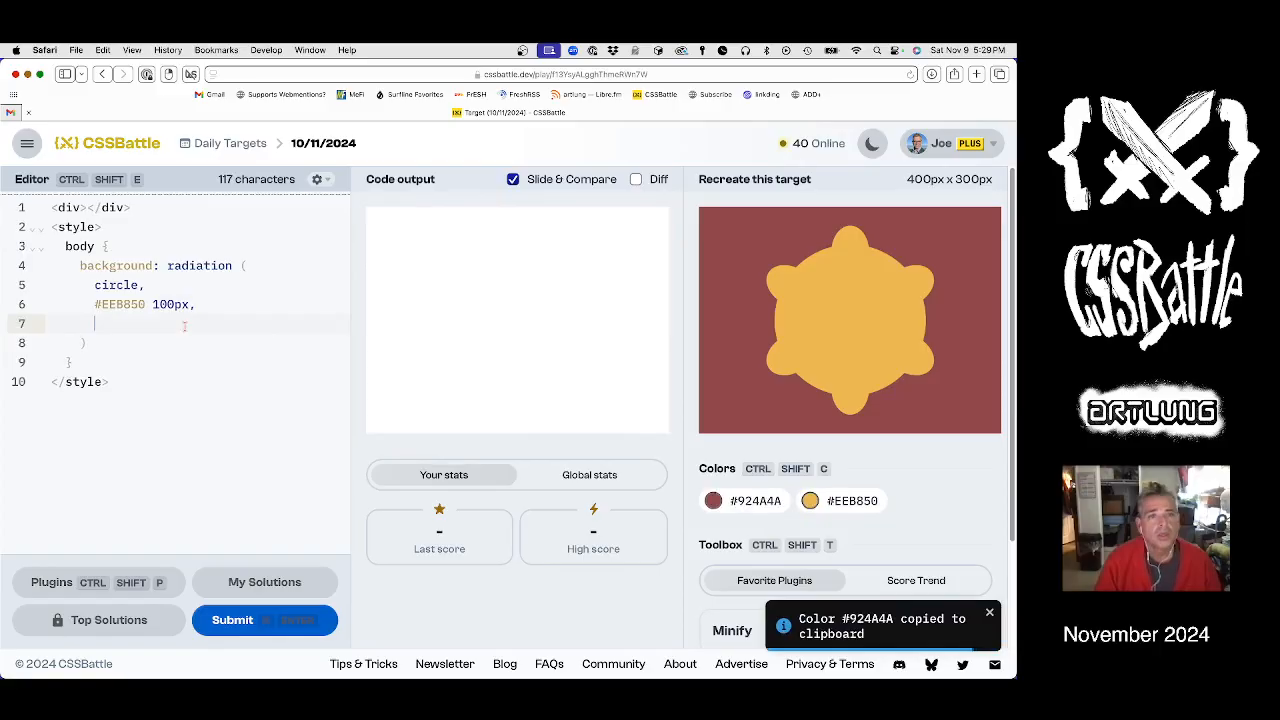
key(super+v)
text(0)
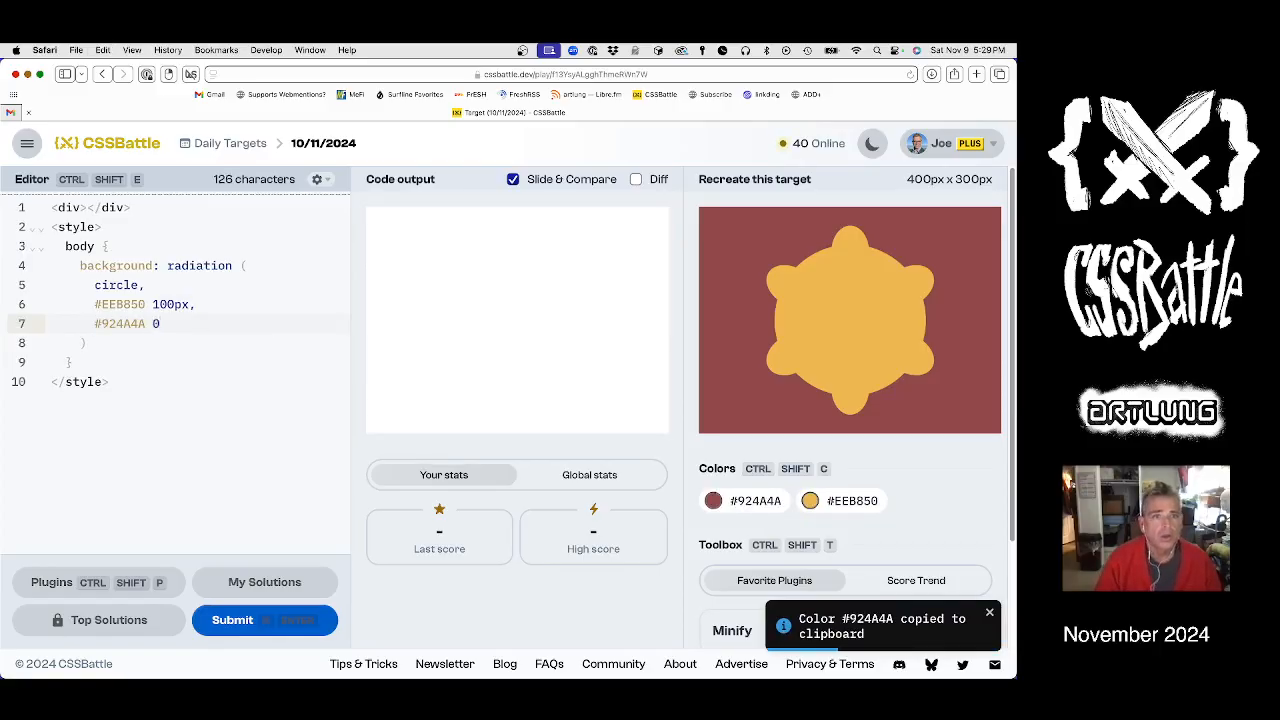
Step: Remove the unused div element and fix the misspelled radial-gradient function name
key(Up)
key(Up)
key(Up)
key(Up)
key(Up)
key(Up)
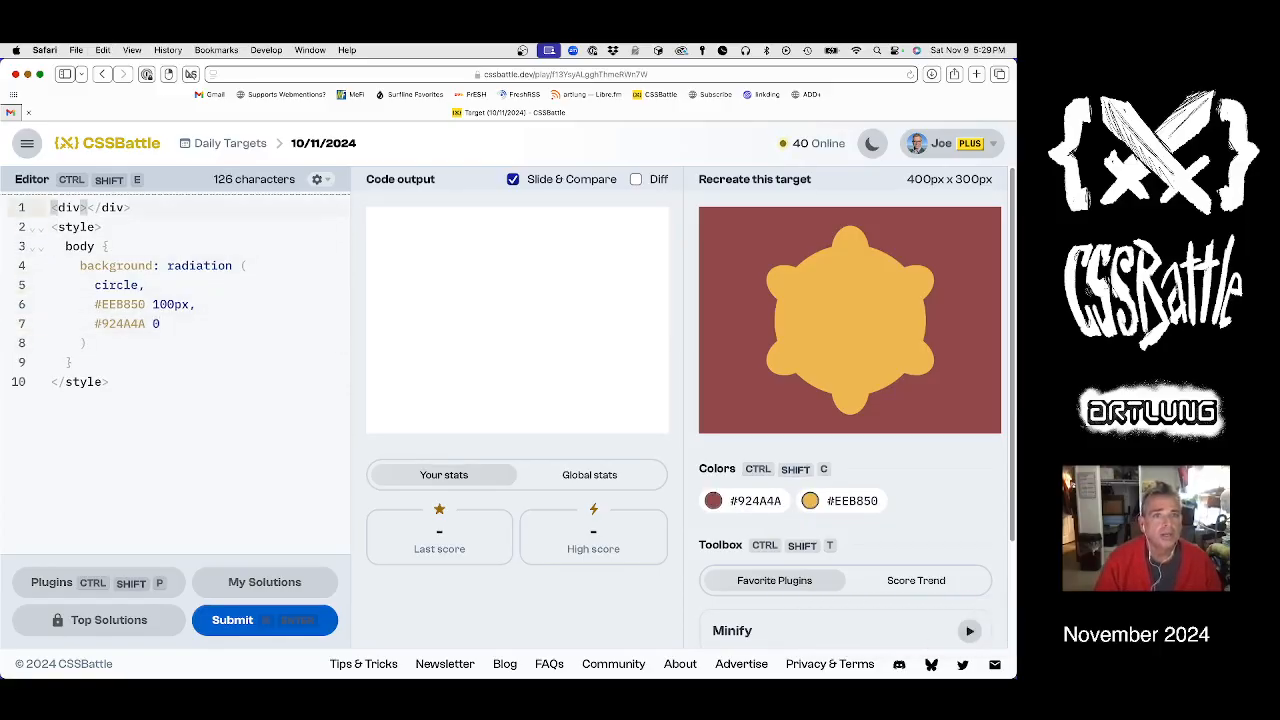
key(shift+Down)
key(BackSpace)
click(197, 246)
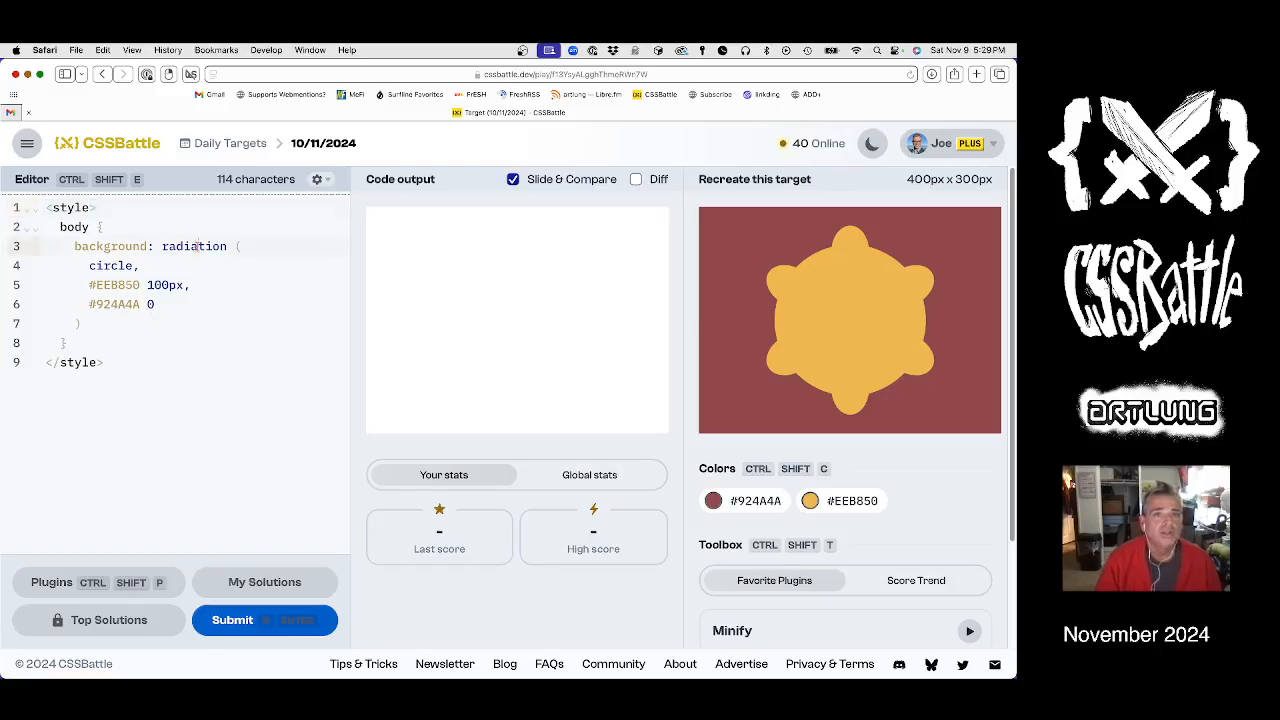
text(l-grad)
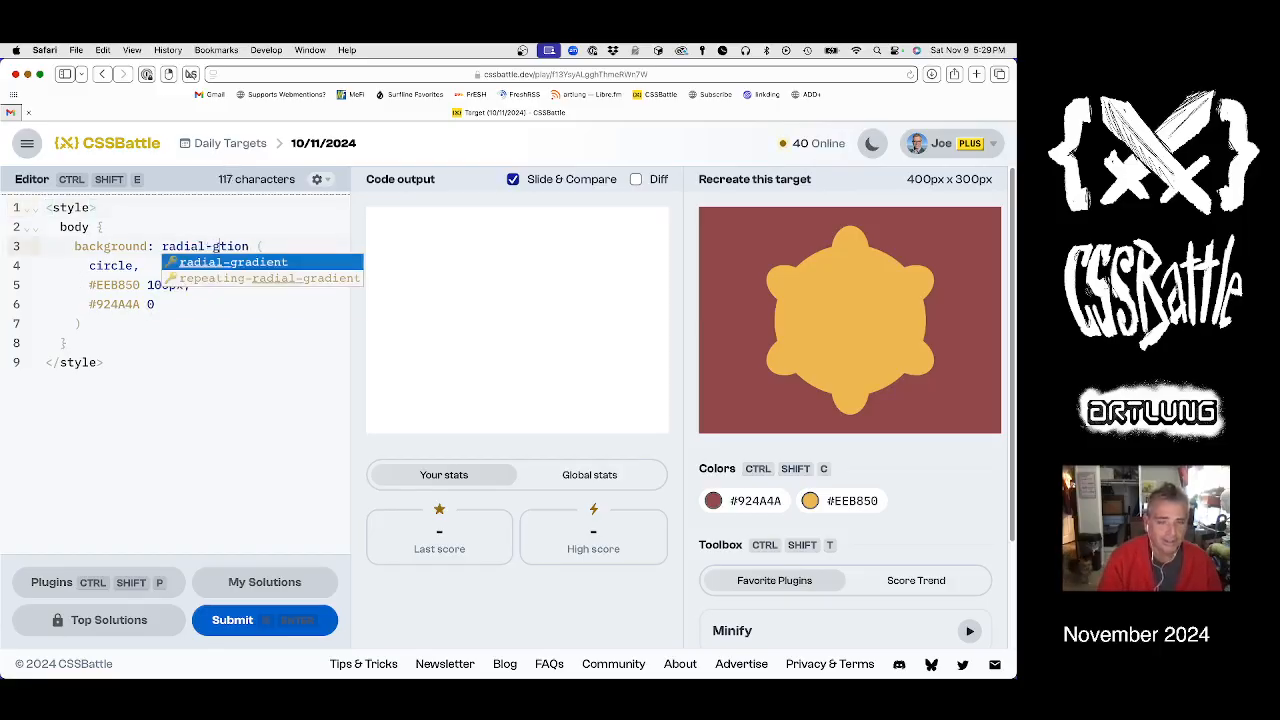
text(ient)
key(Delete)
key(Delete)
key(Delete)
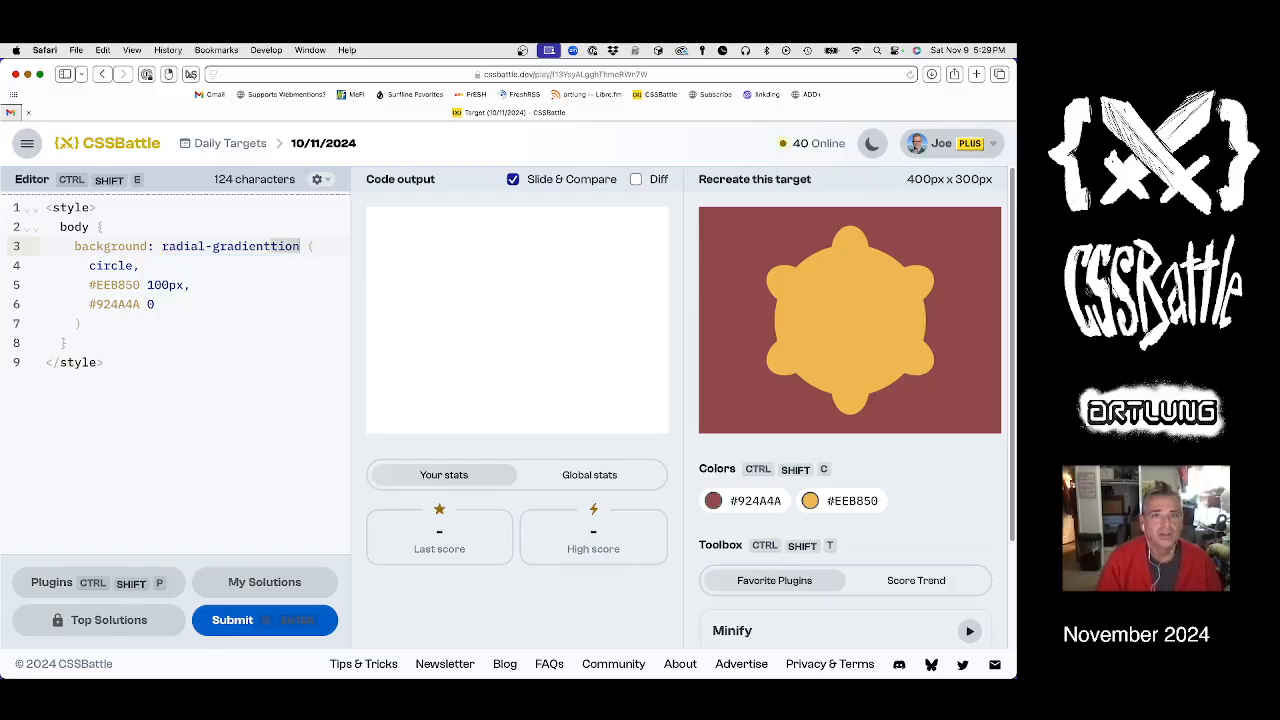
Step: Tidy the gradient call and enable the Diff overlay to compare output against the target
key(Delete)
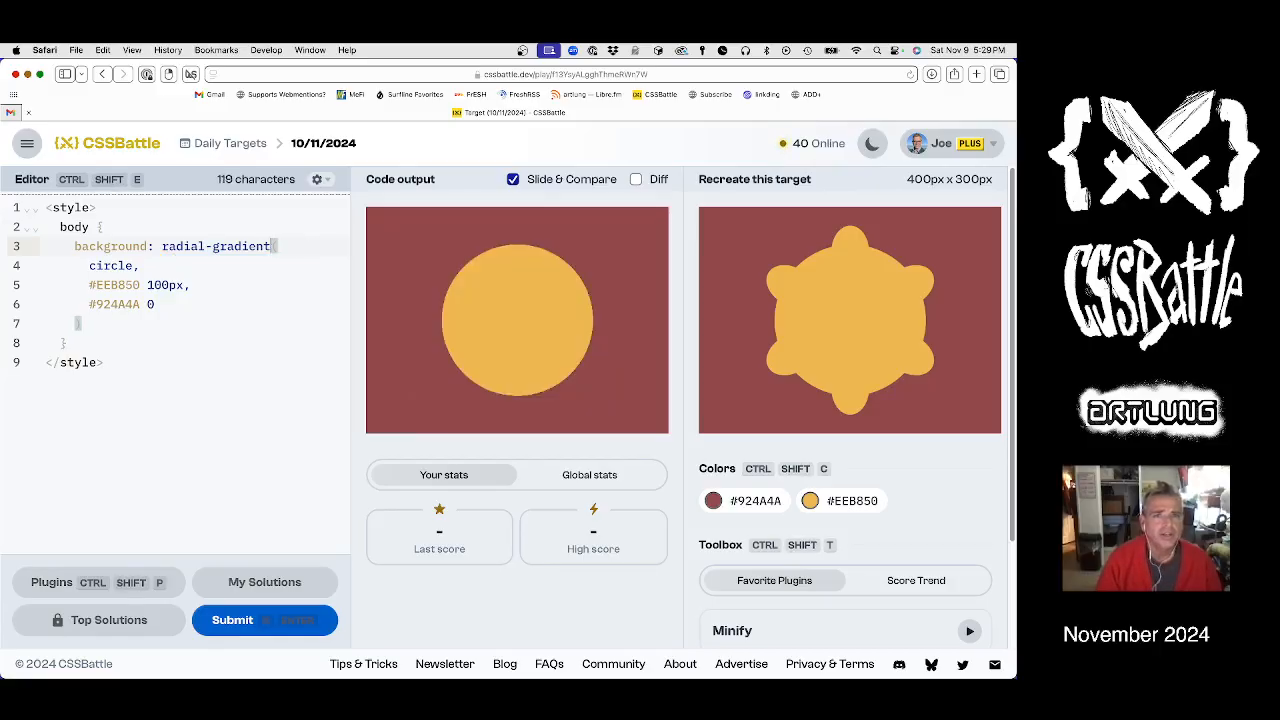
key(Down)
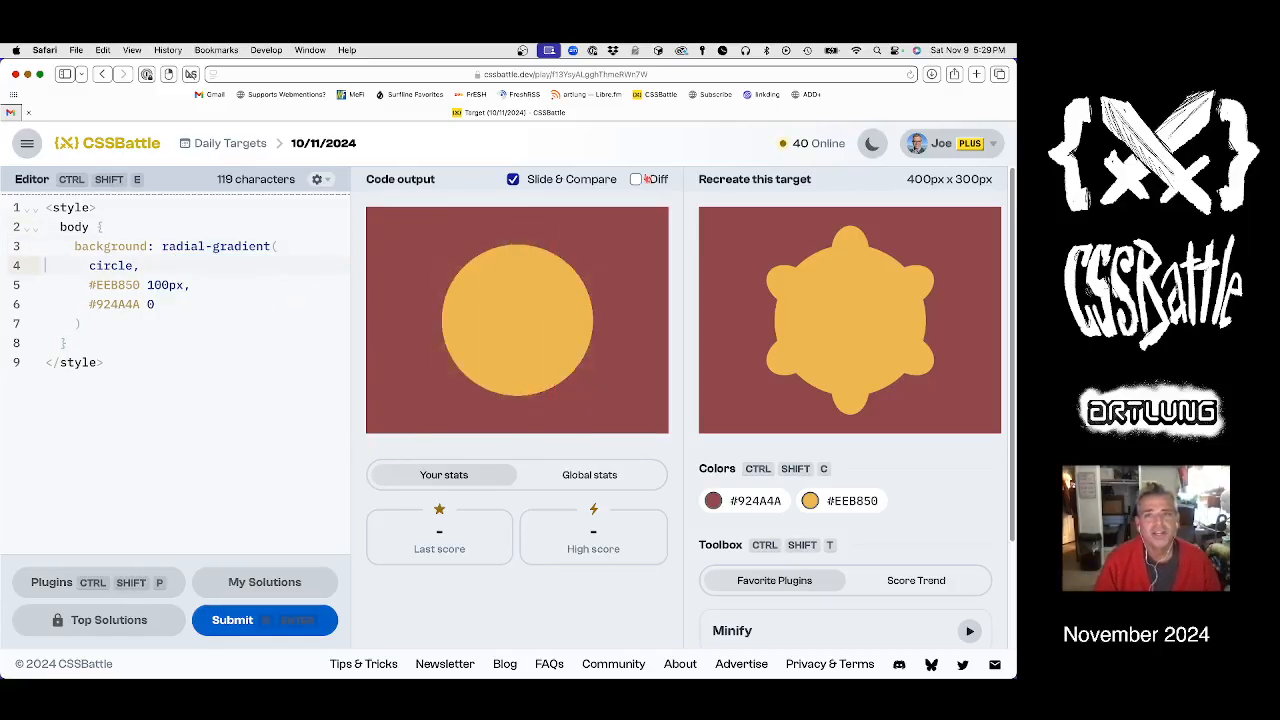
click(636, 179)
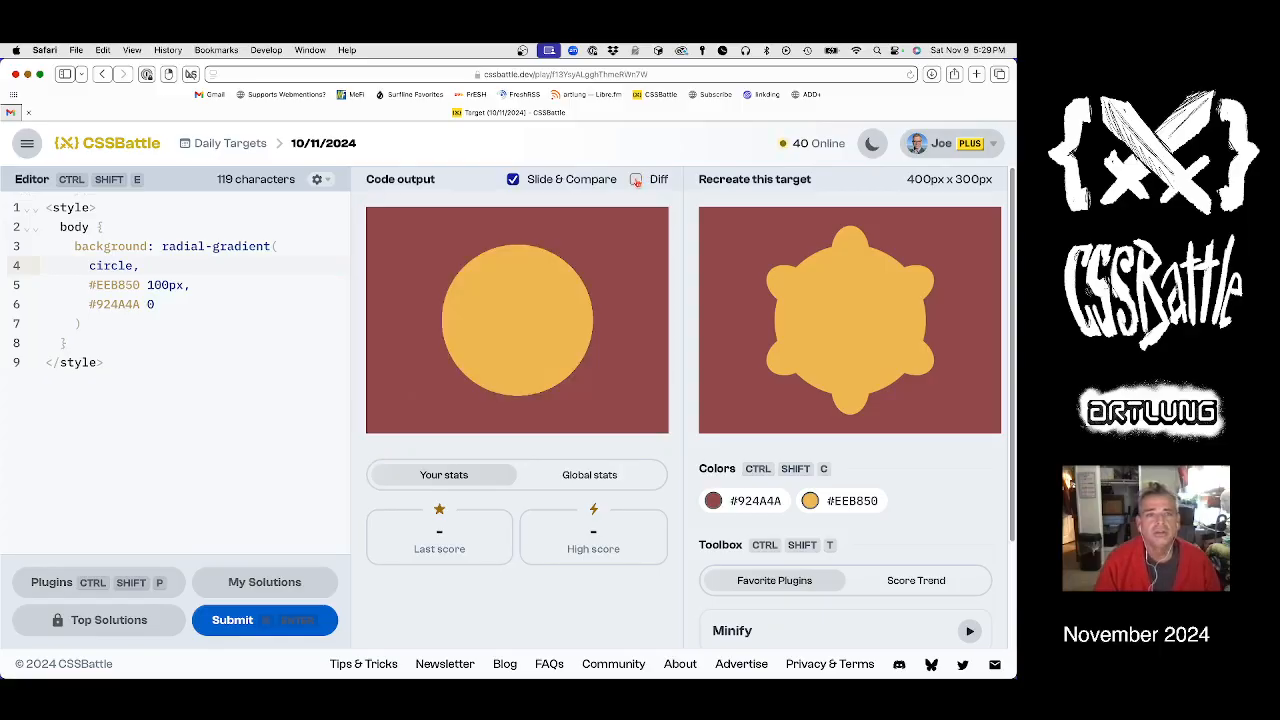
click(637, 181)
click(637, 181)
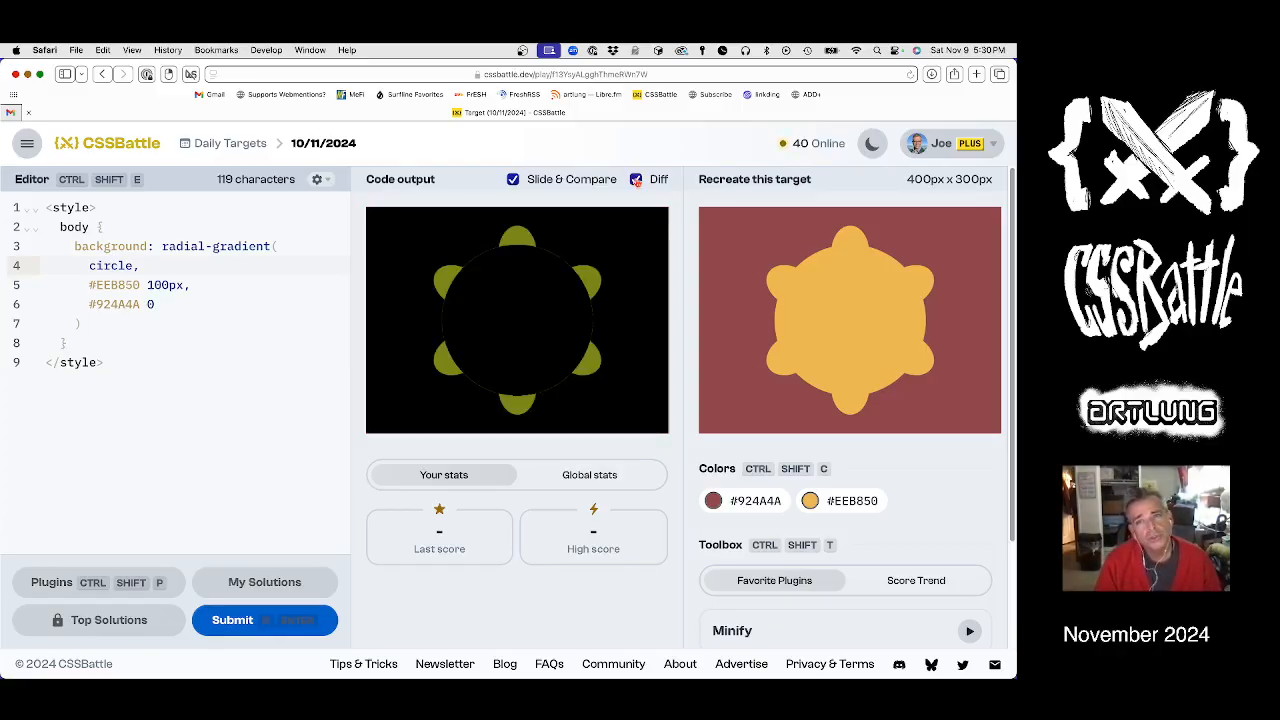
click(172, 217)
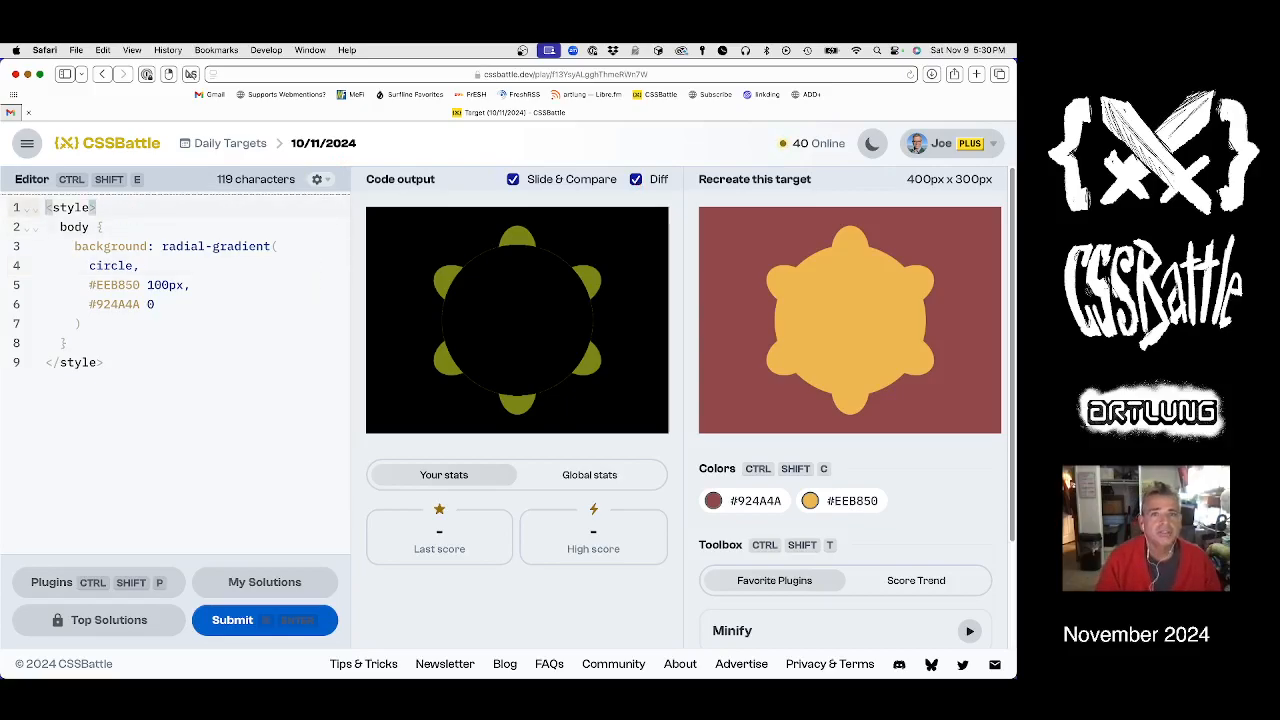
Step: Add a p element and a p rule with background red and height 100
key(Return)
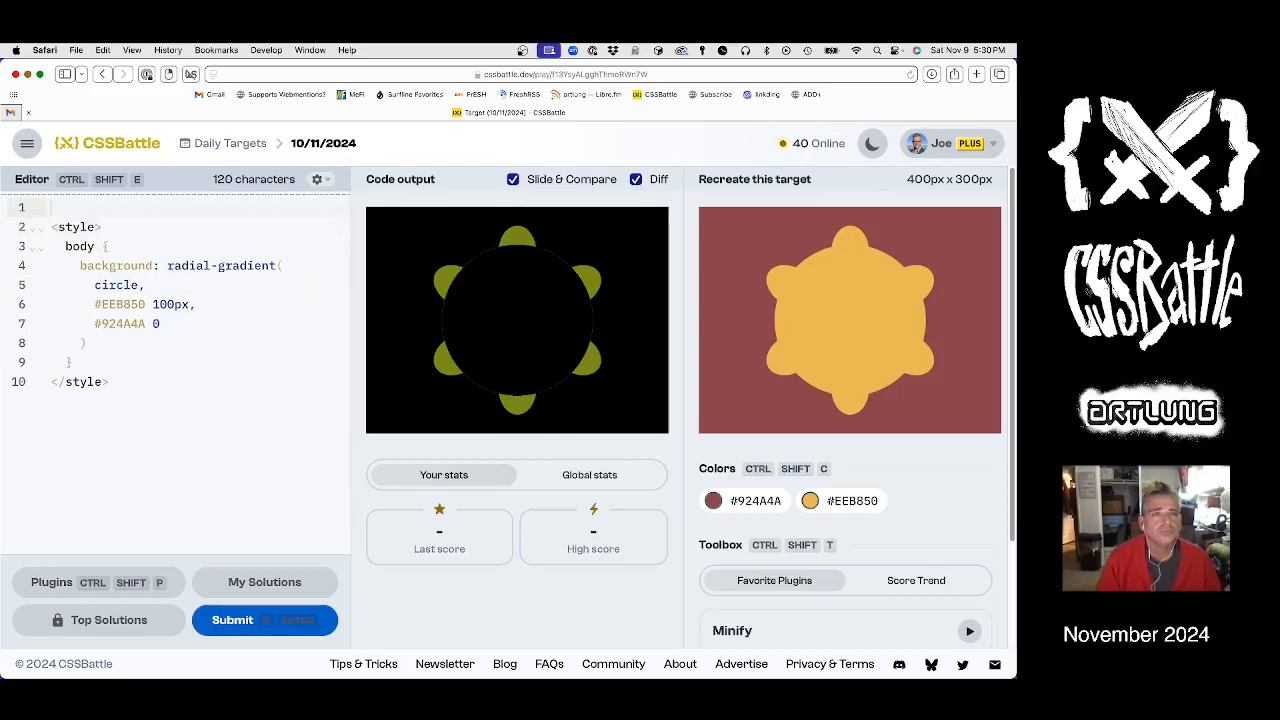
text(<p></p>)
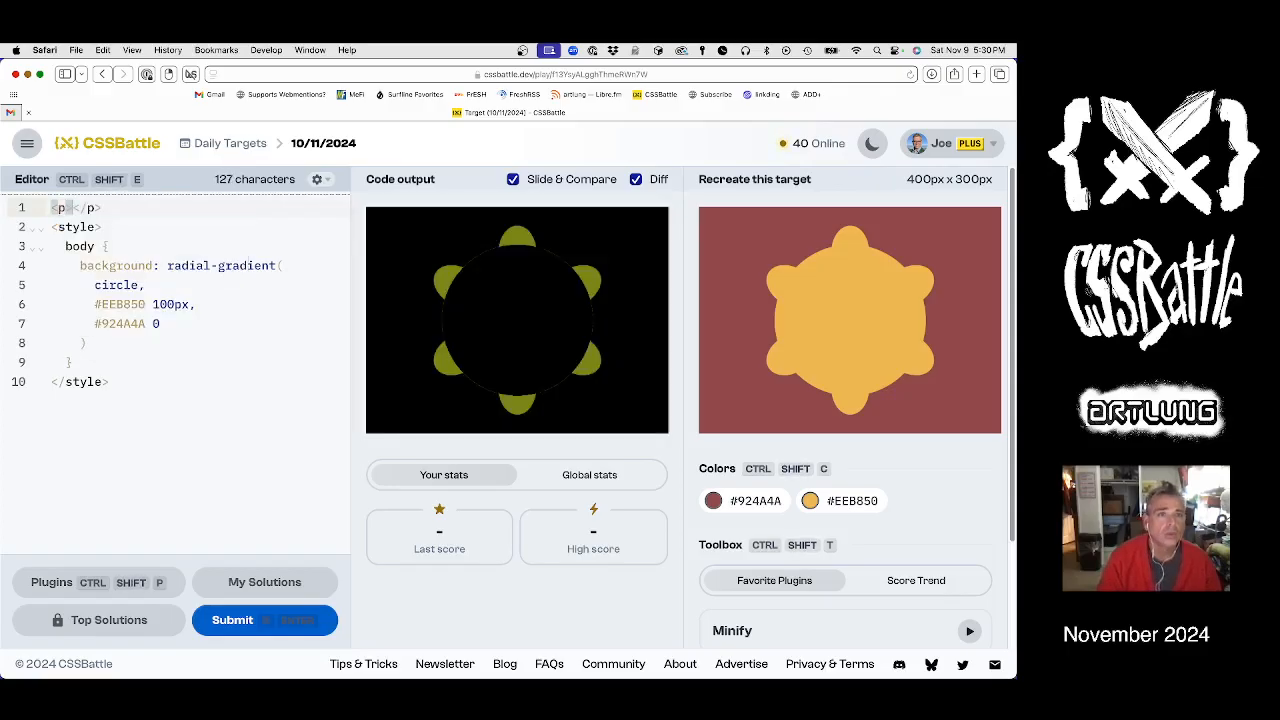
key(shift+End)
key(BackSpace)
key(Down)
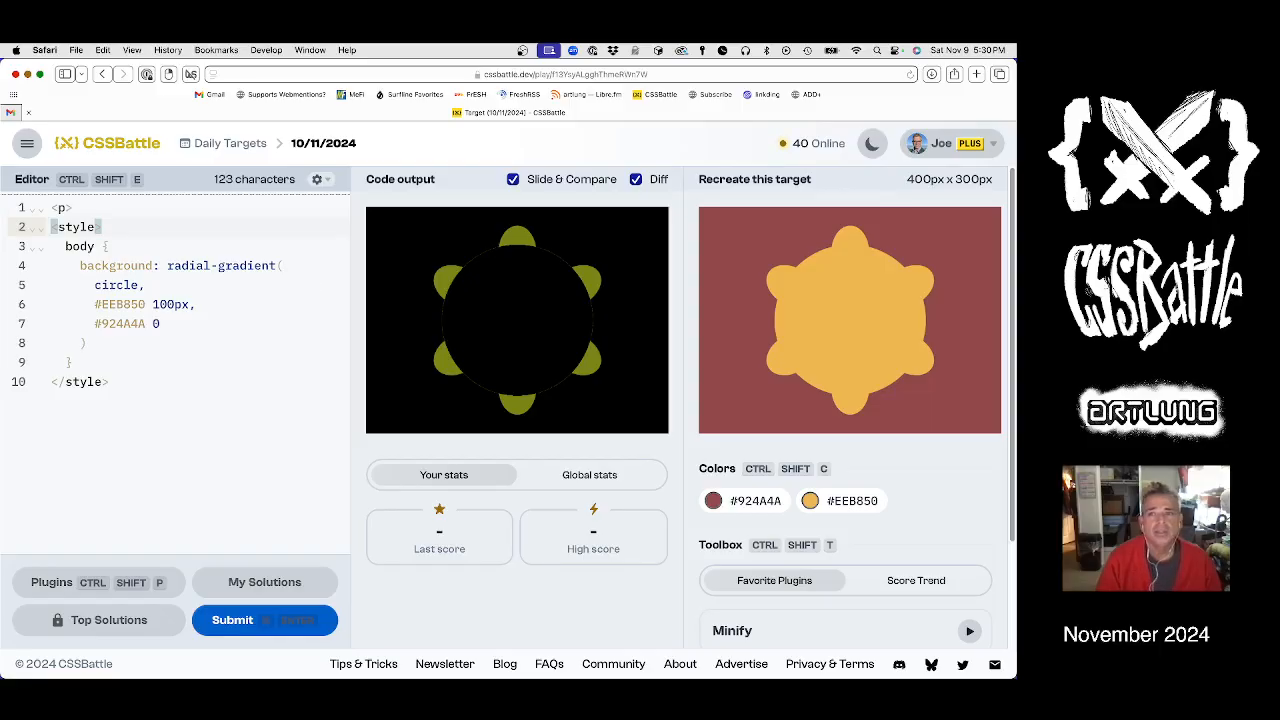
key(Up)
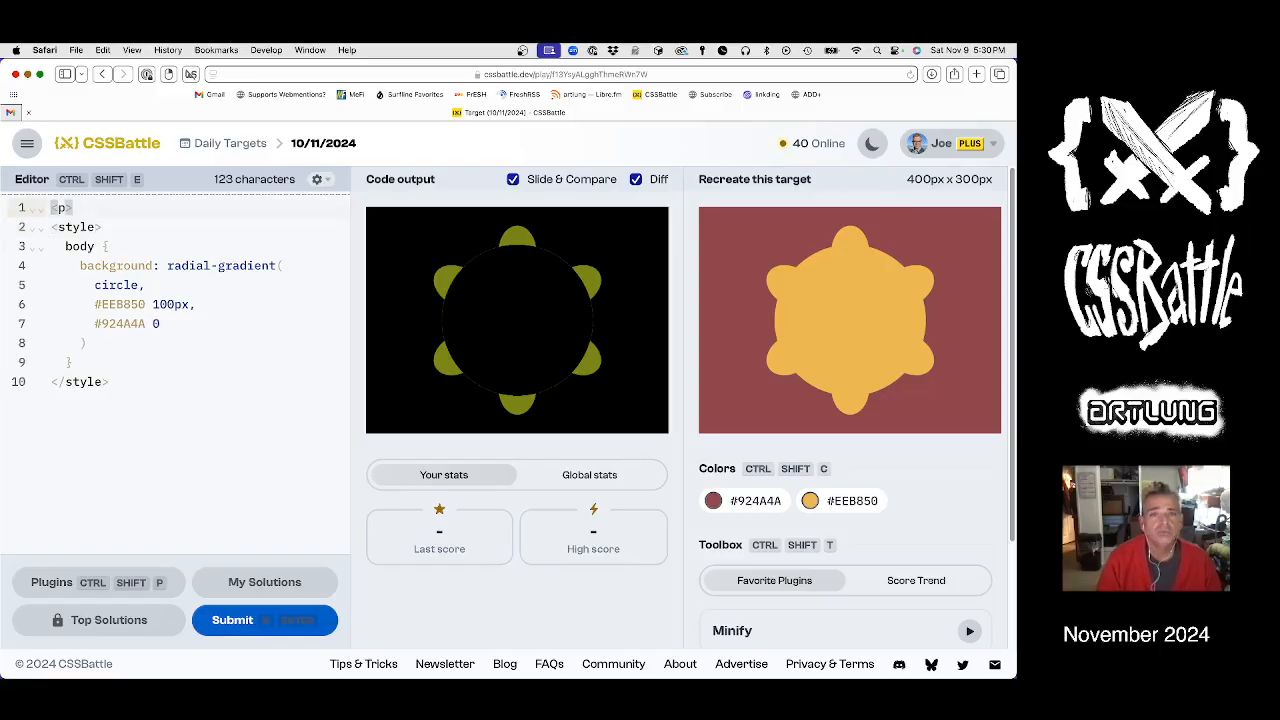
key(Down)
key(Down)
key(Down)
key(Down)
key(Down)
key(Down)
key(Down)
key(Down)
key(Down)
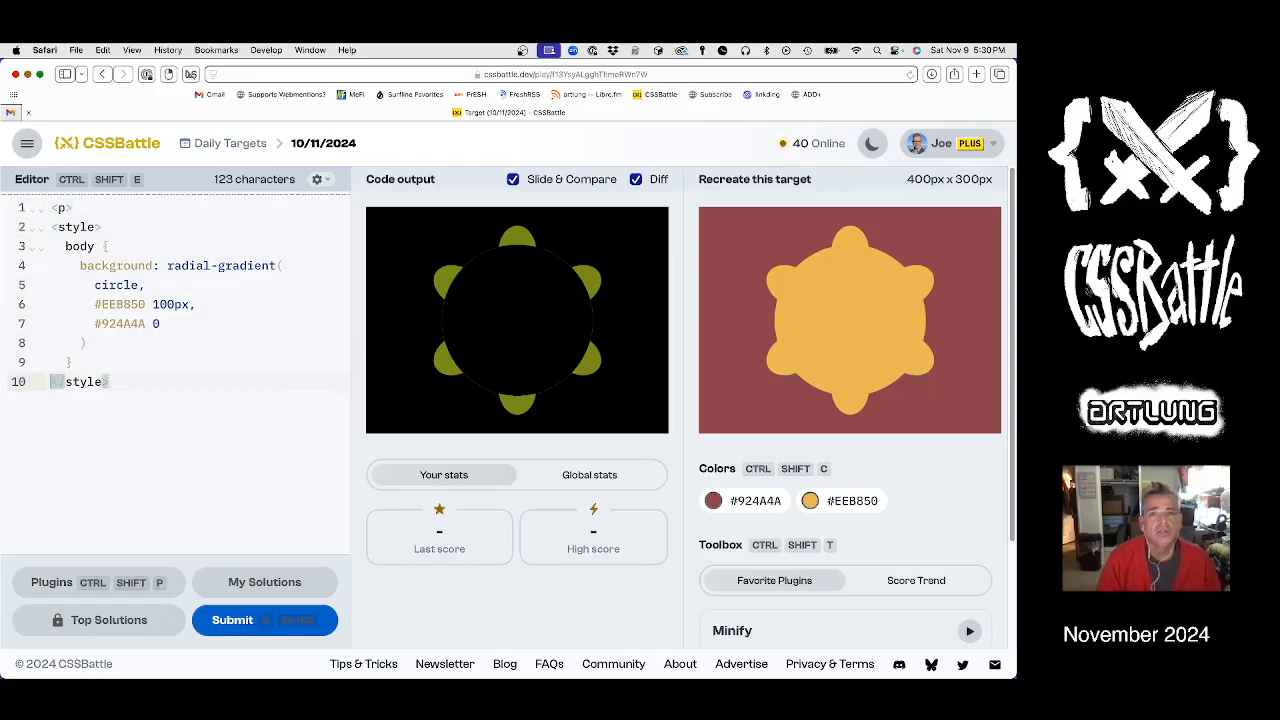
key(Up)
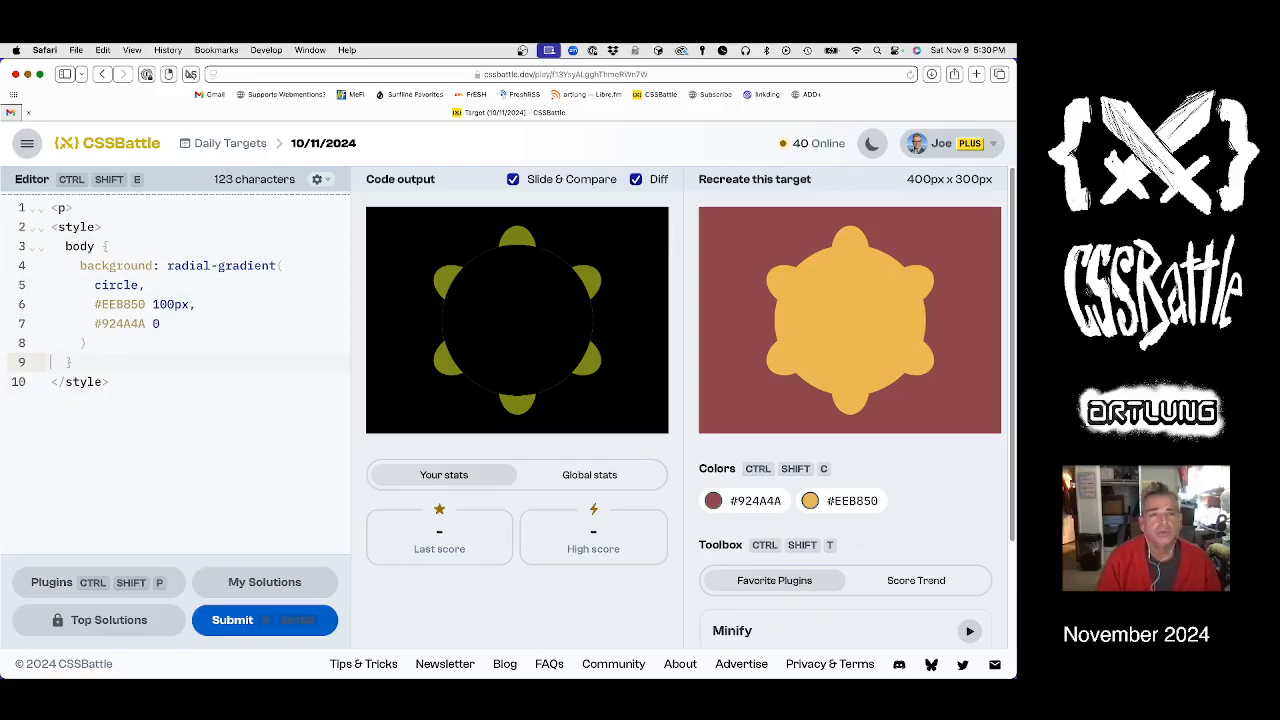
key(Right)
key(Return)
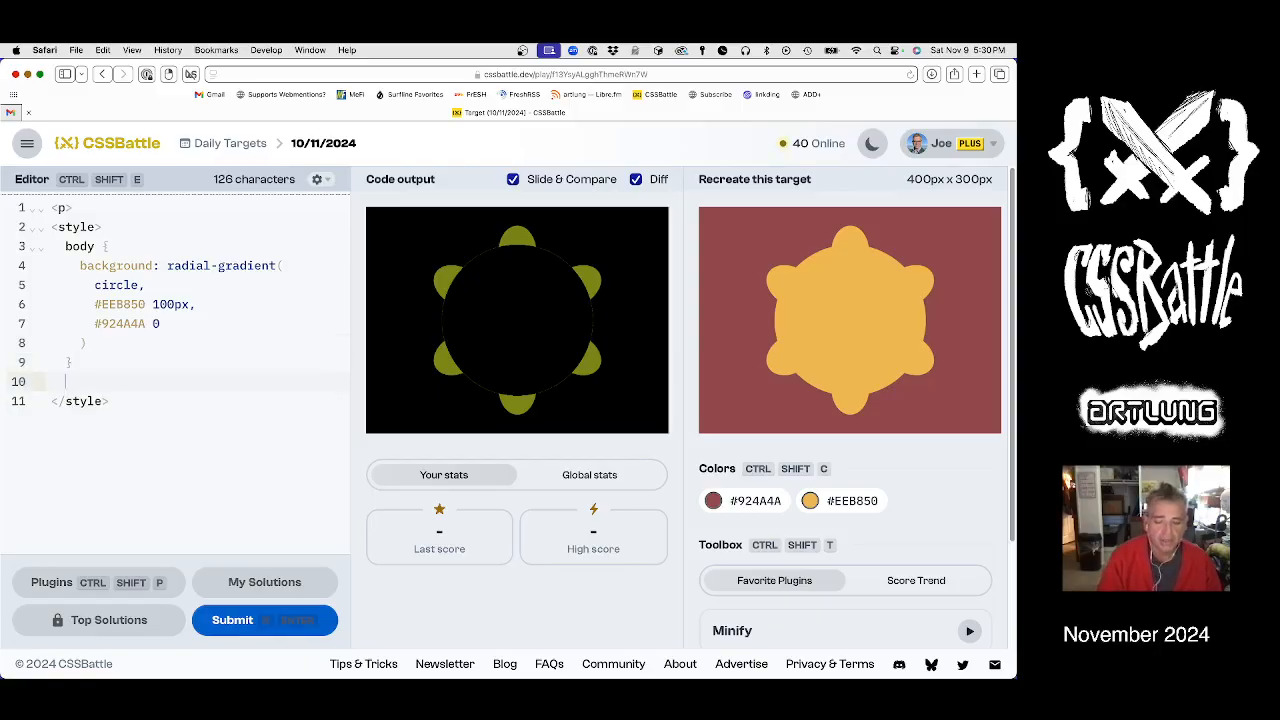
text(p {)
key(Return)
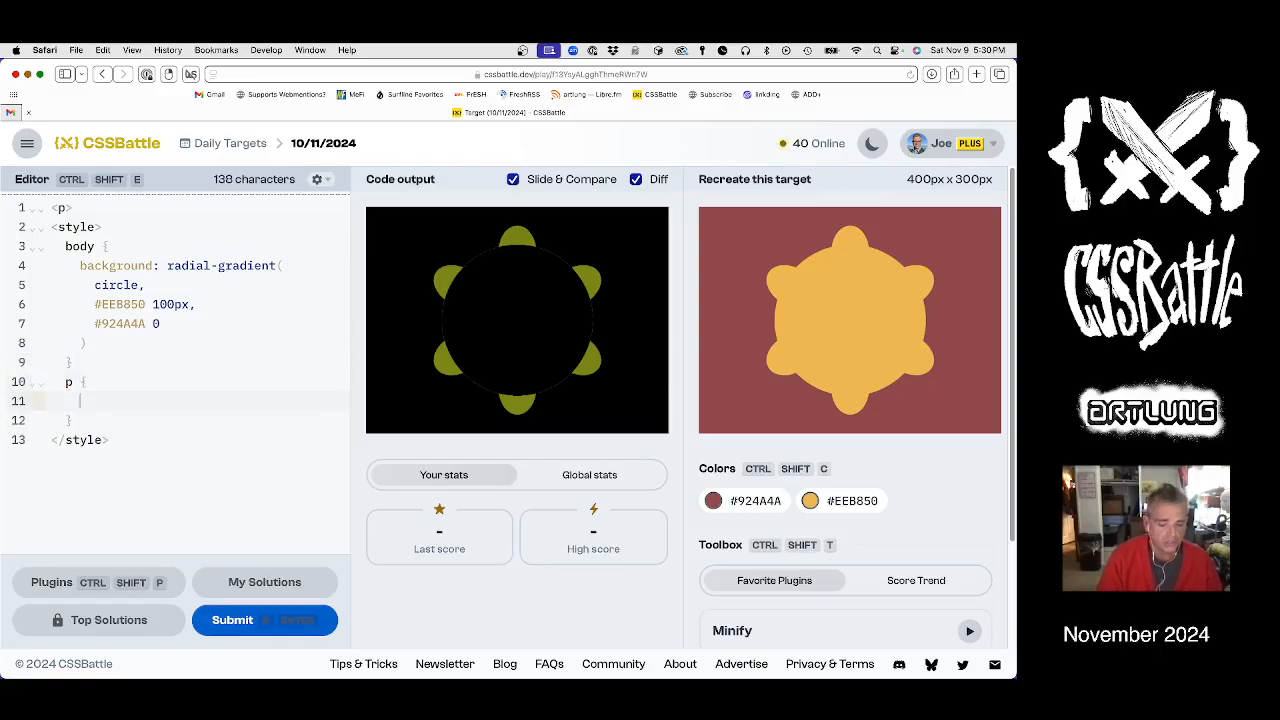
text(background:)
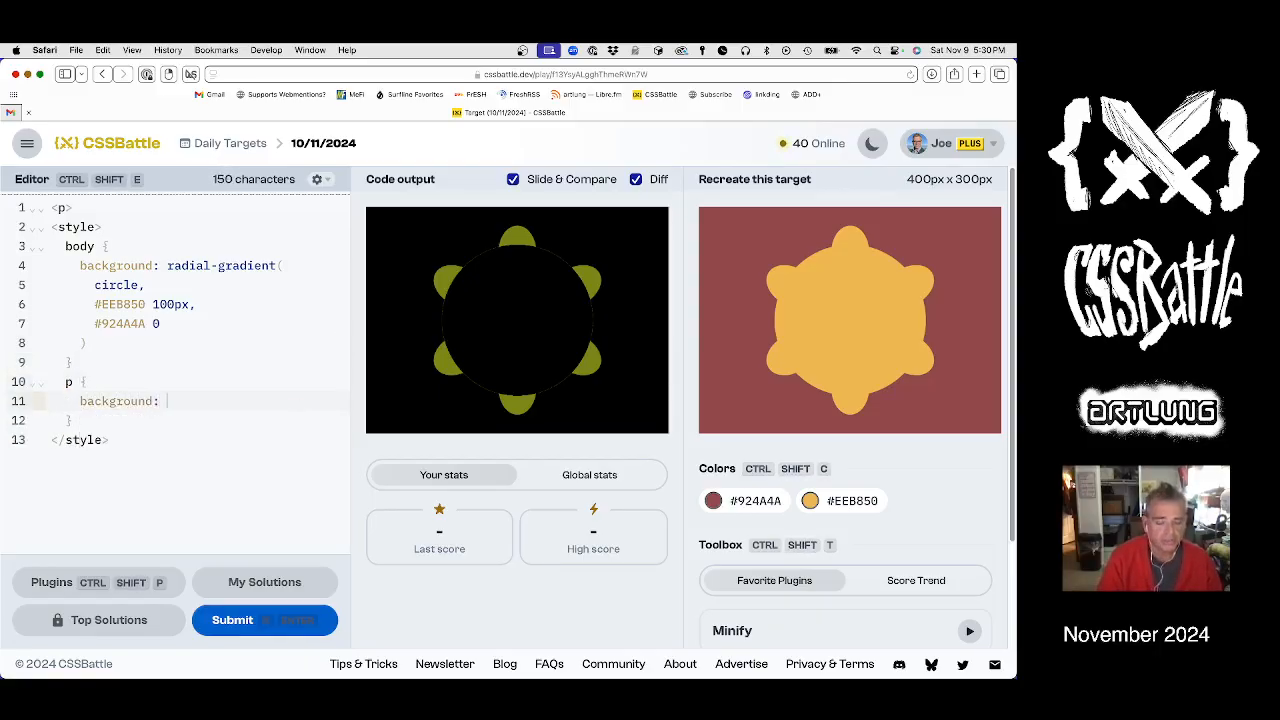
text( red;)
key(Return)
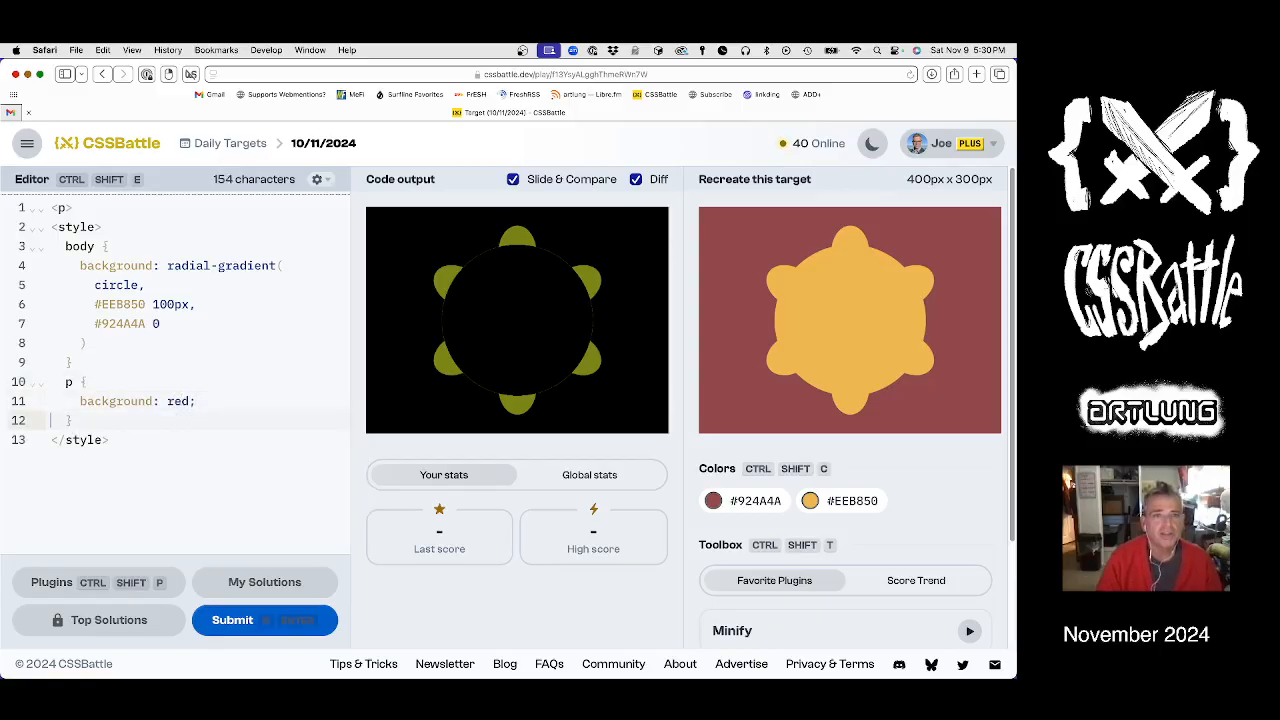
text(height)
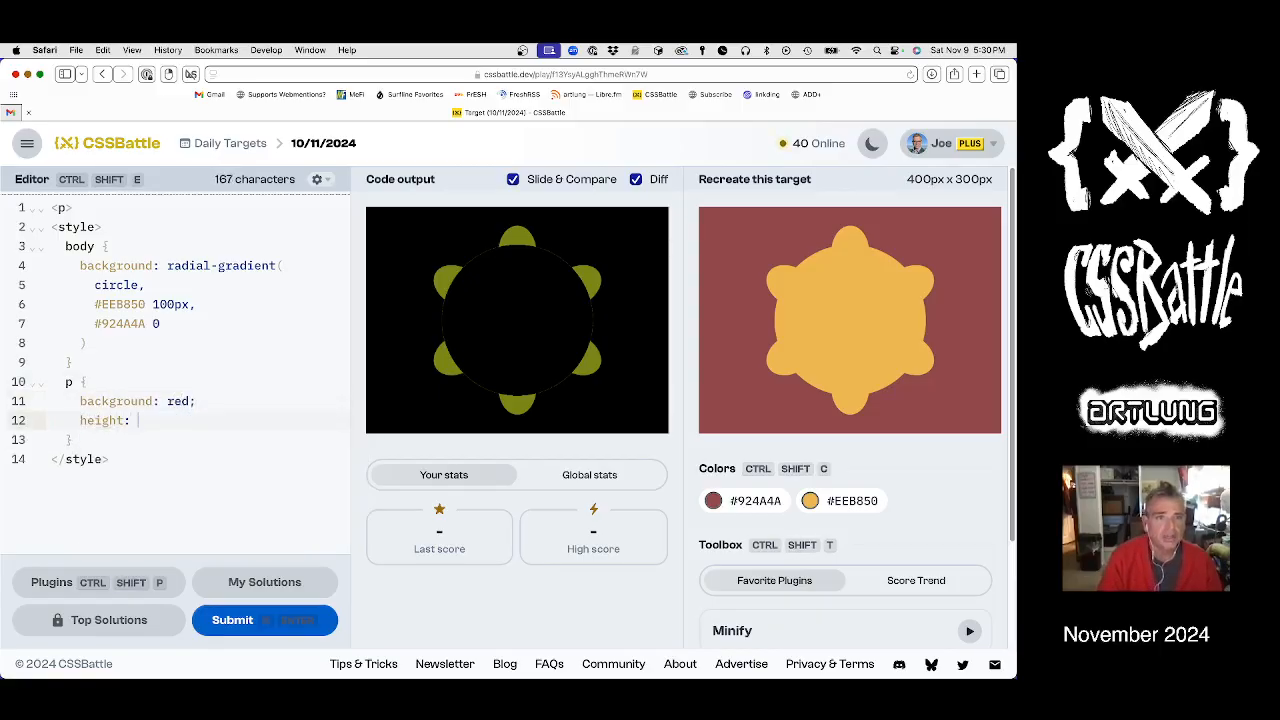
text(: 100;)
key(Return)
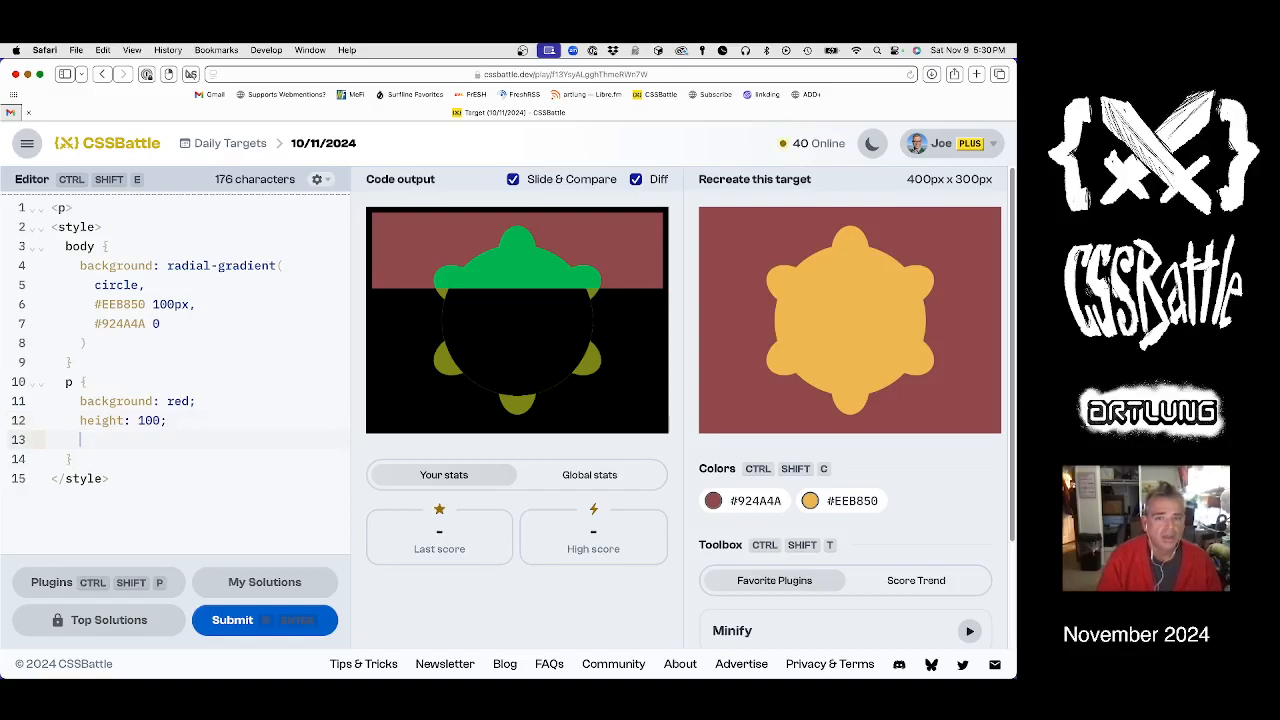
text(width)
key(Escape)
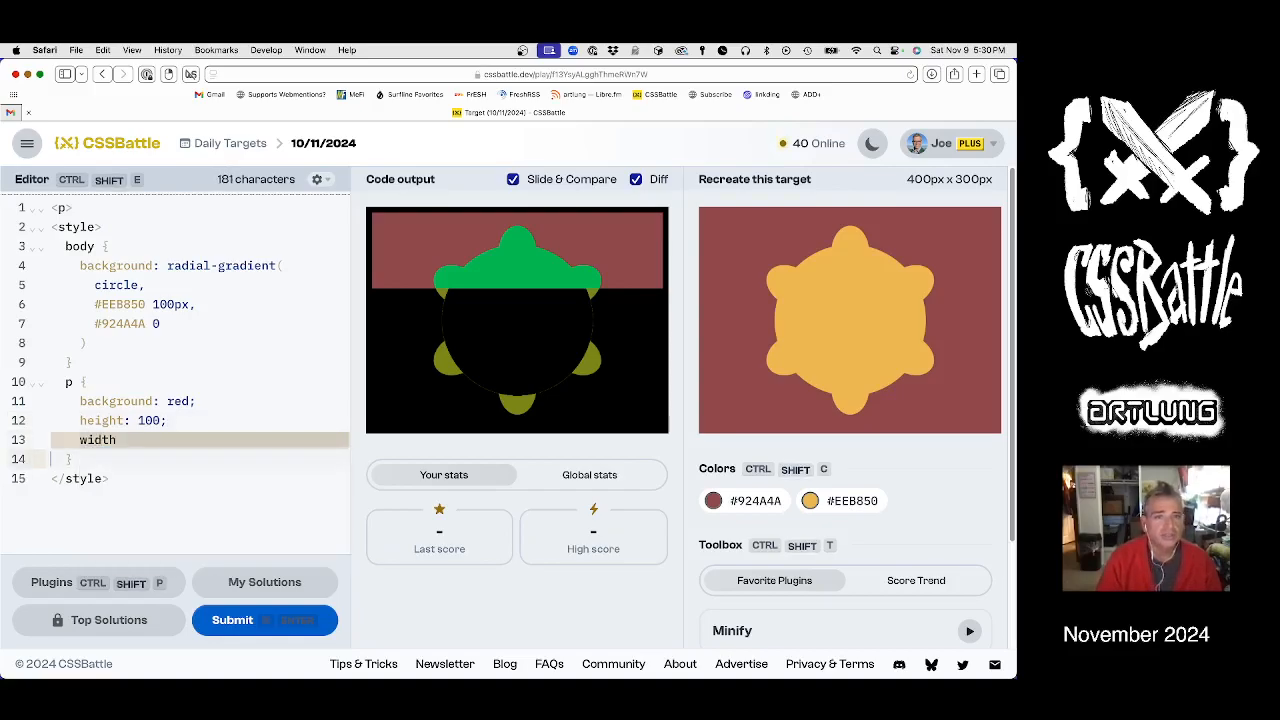
key(super+z)
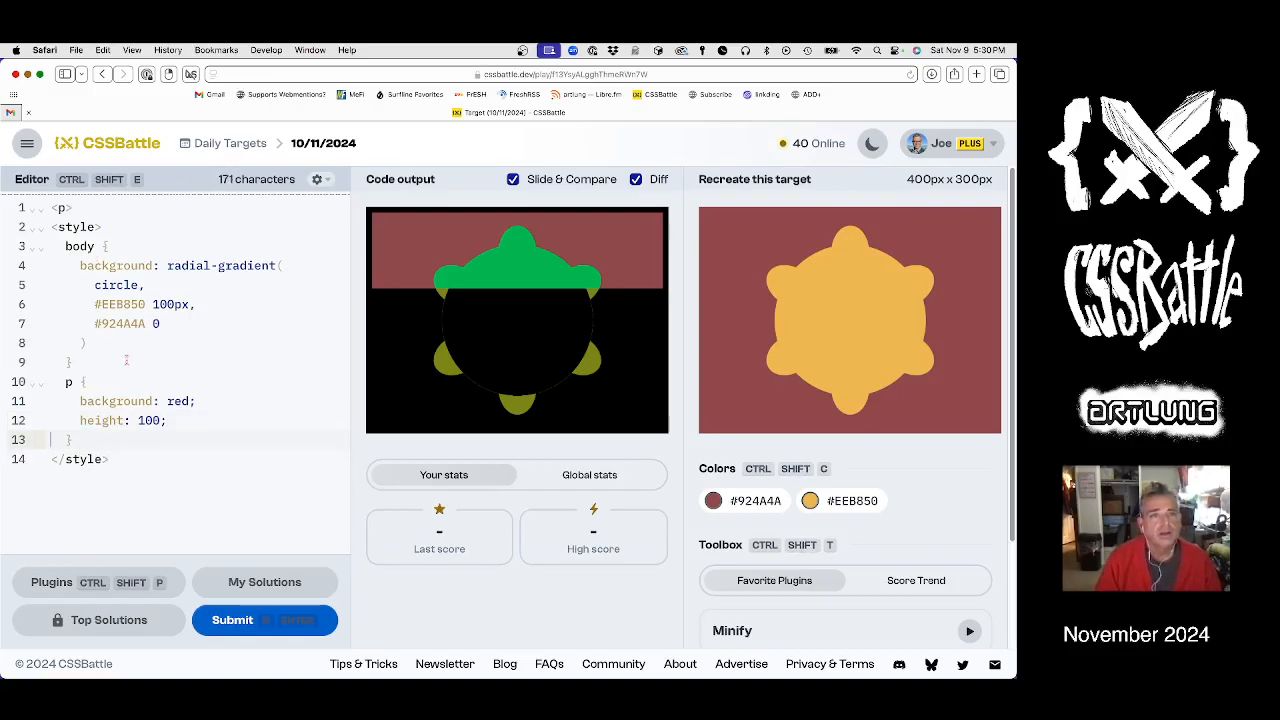
Step: Set the body margin to 25 175 after the gradient declaration
click(120, 342)
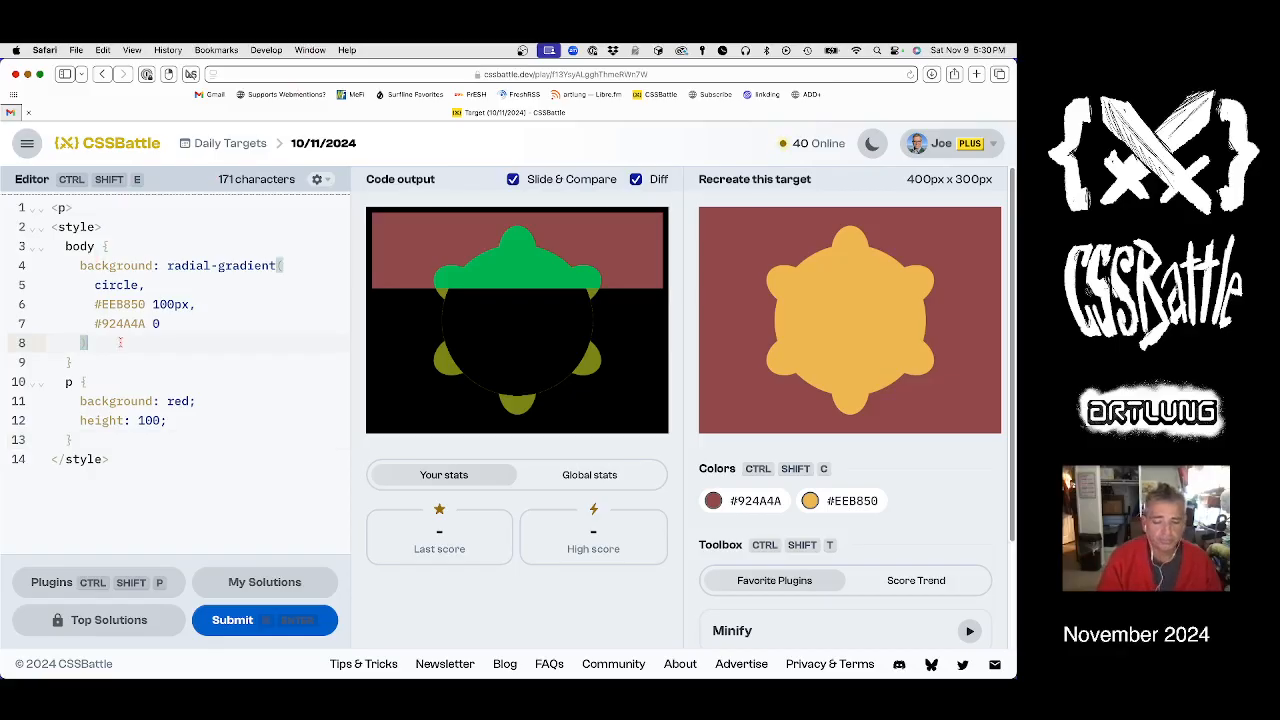
text(;)
key(Return)
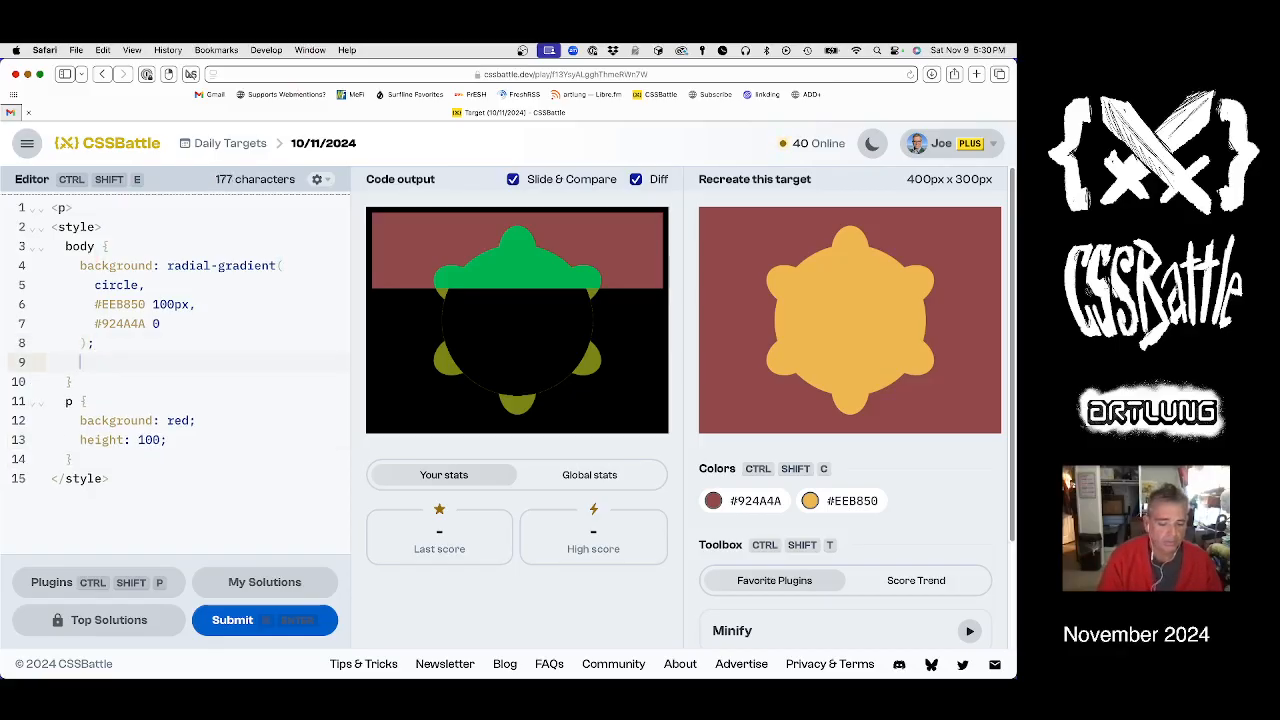
text(margin: 0;)
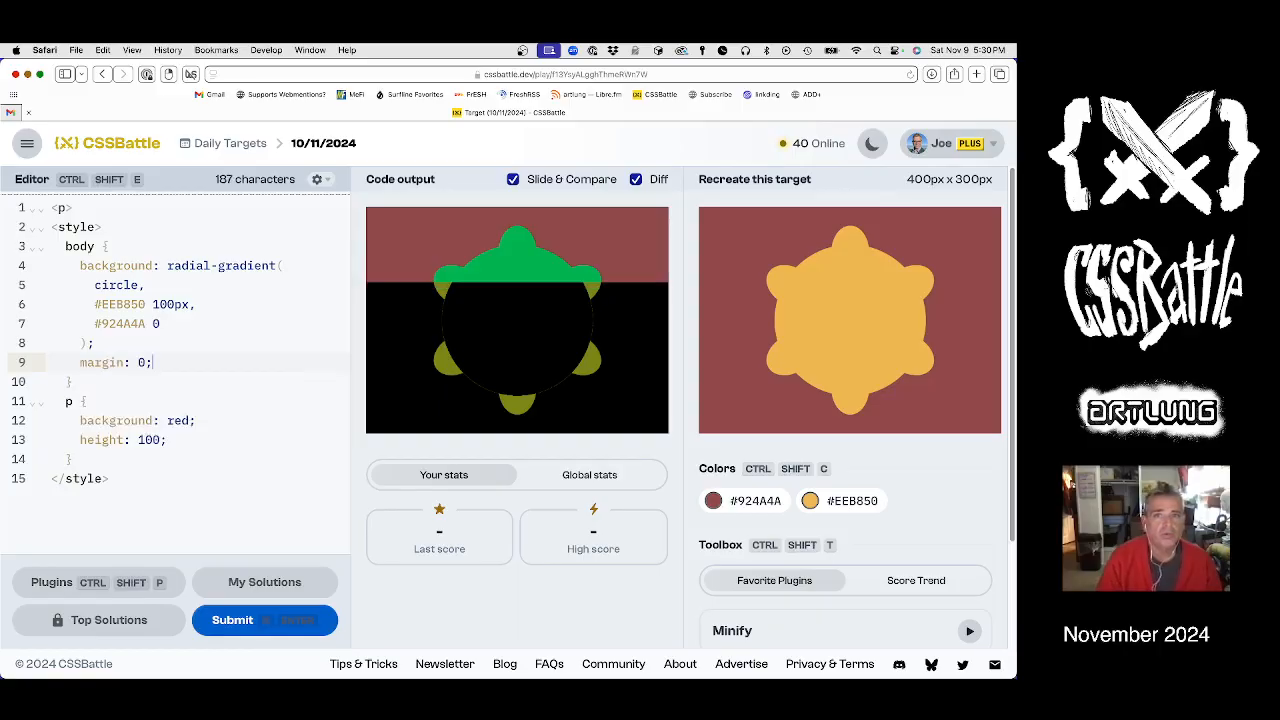
key(BackSpace)
key(BackSpace)
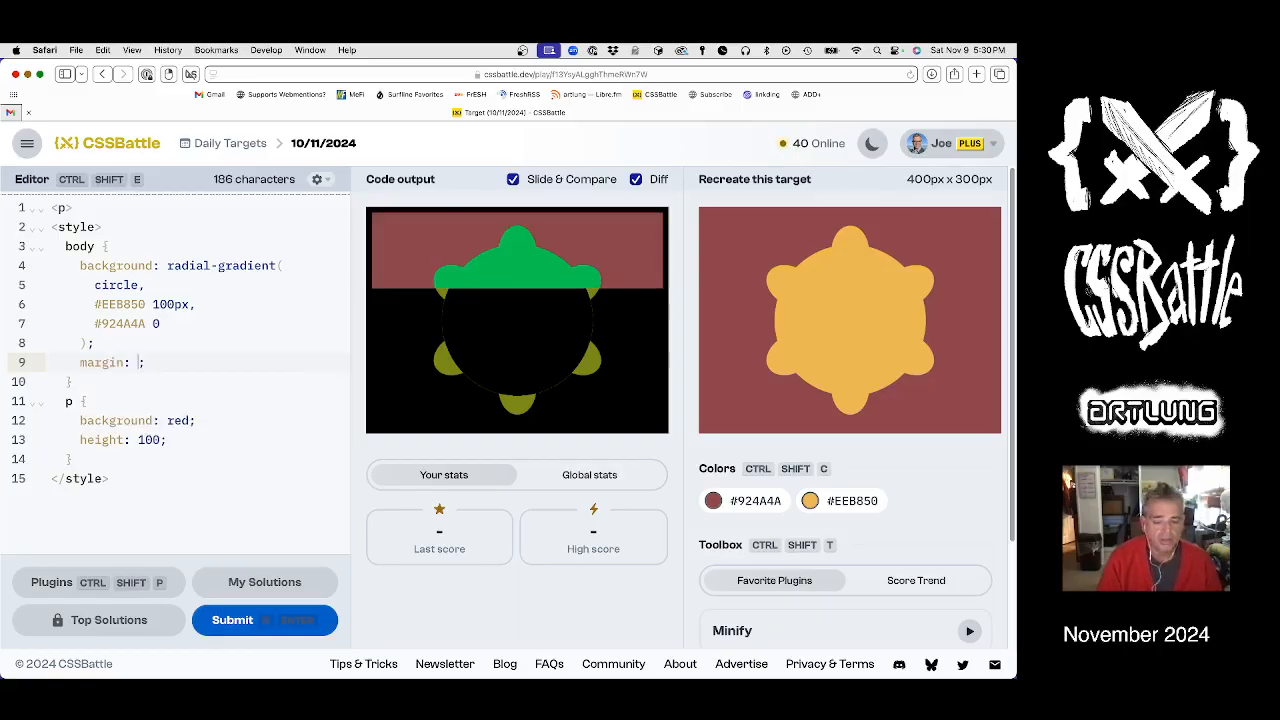
text(100;)
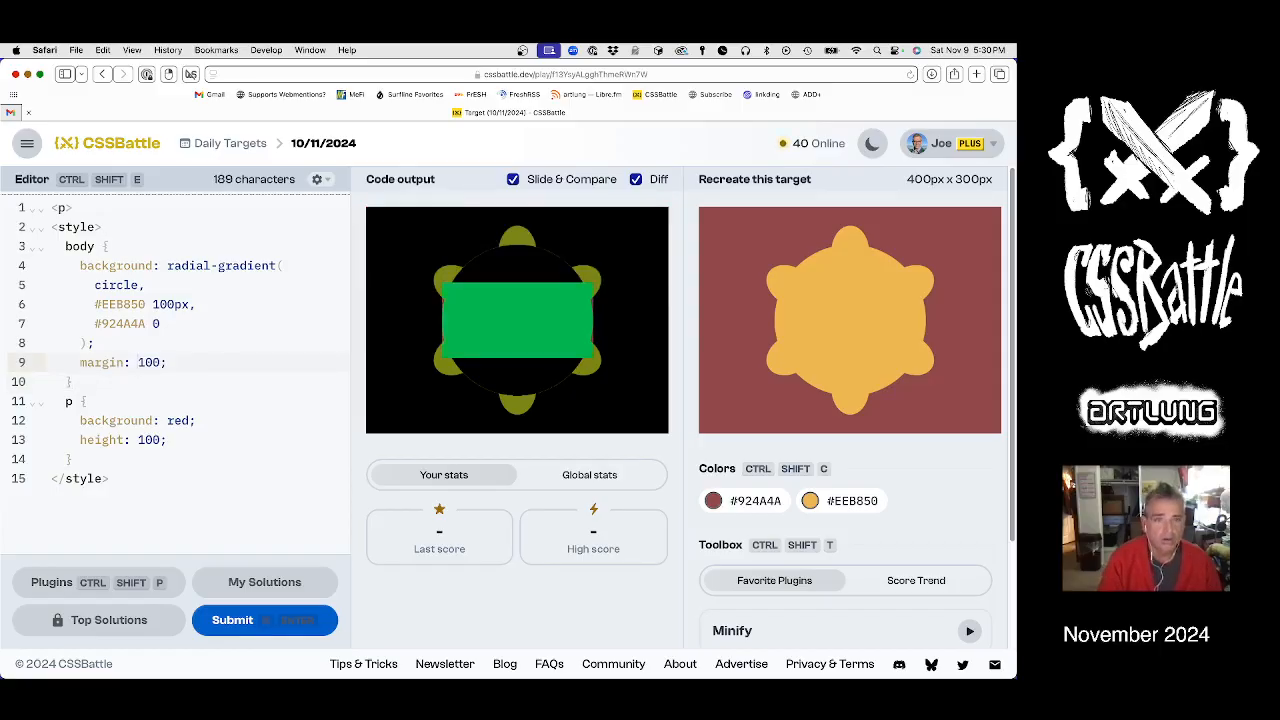
text(0)
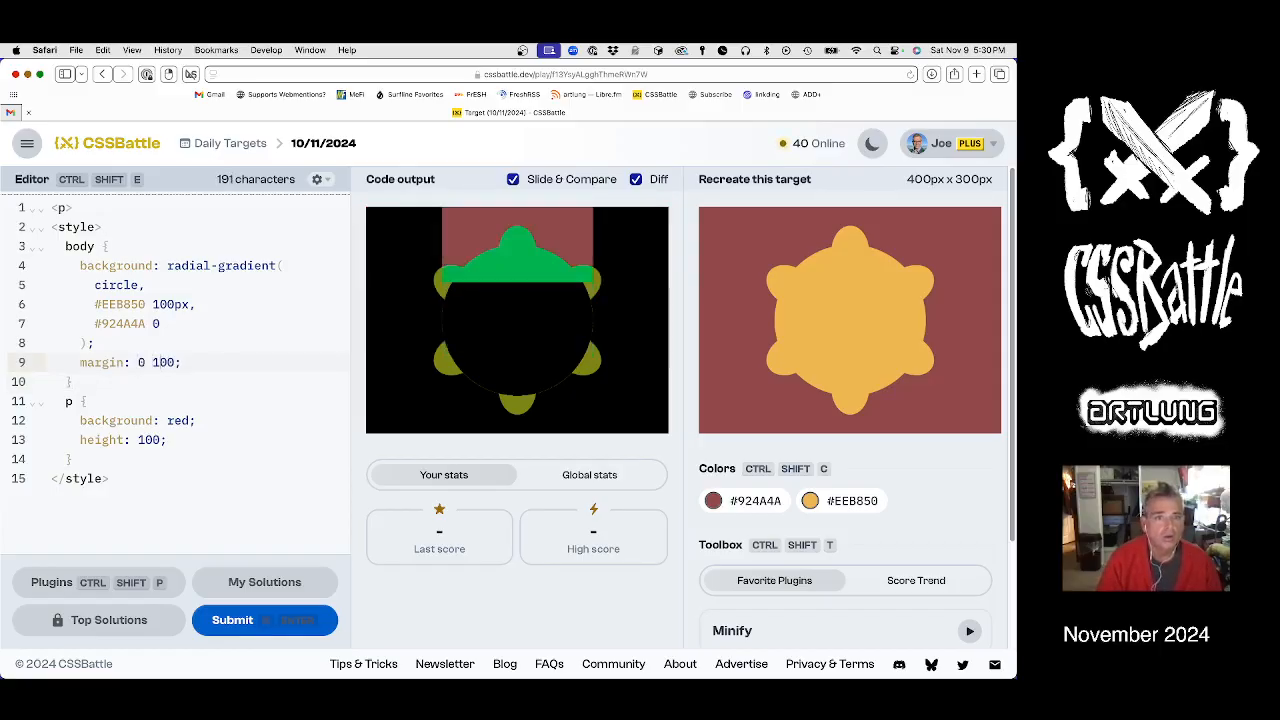
key(alt+Up)
key(alt+Up)
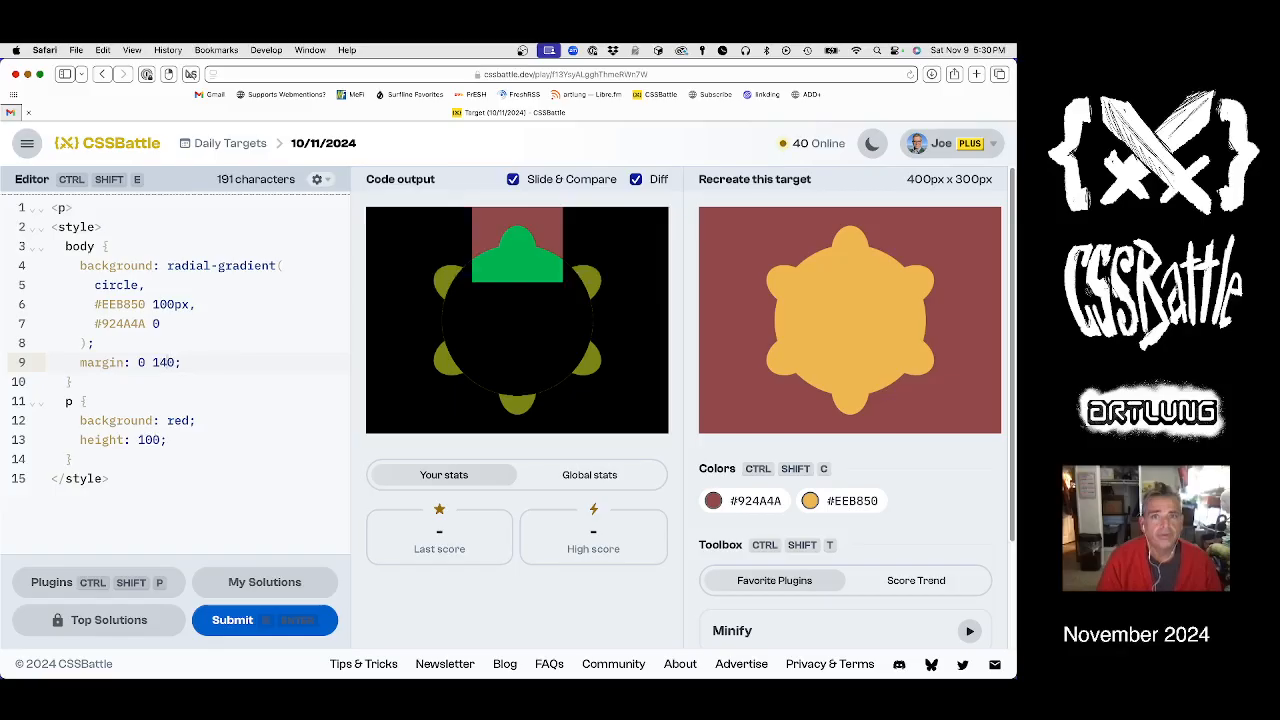
key(alt+Up)
key(alt+Up)
key(alt+Up)
key(alt+Up)
key(alt+Up)
key(alt+Up)
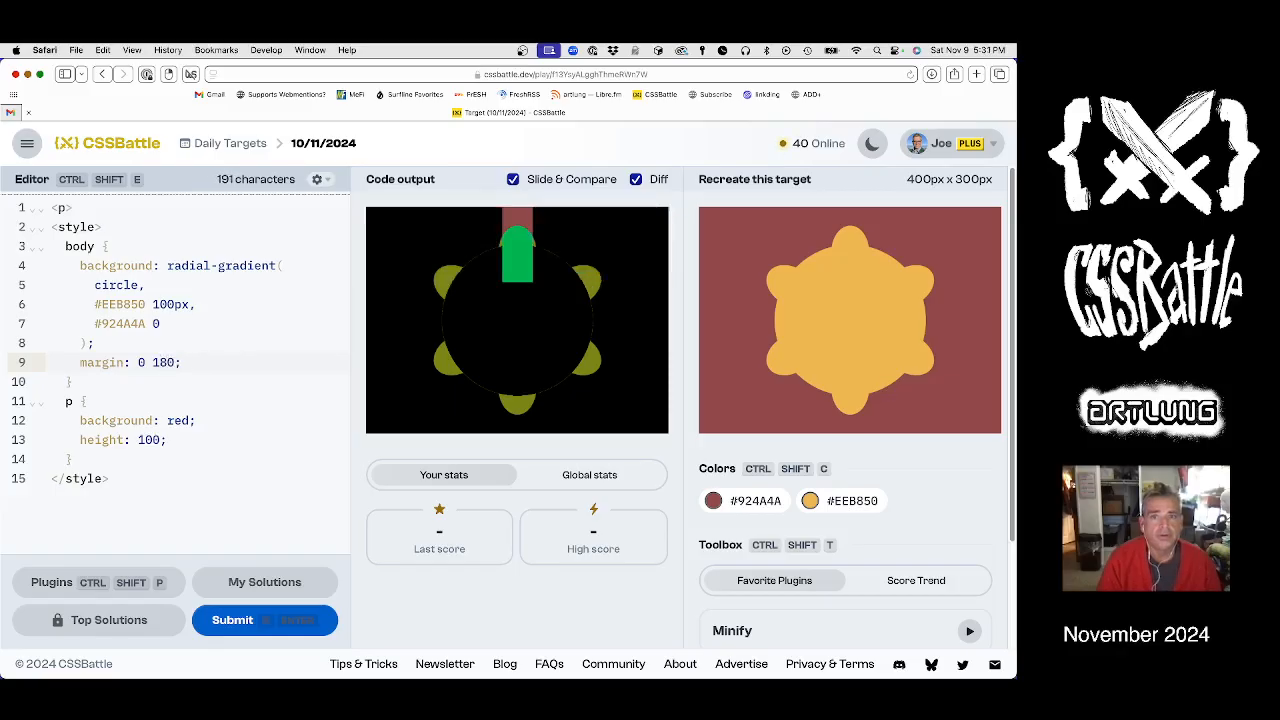
key(BackSpace)
key(BackSpace)
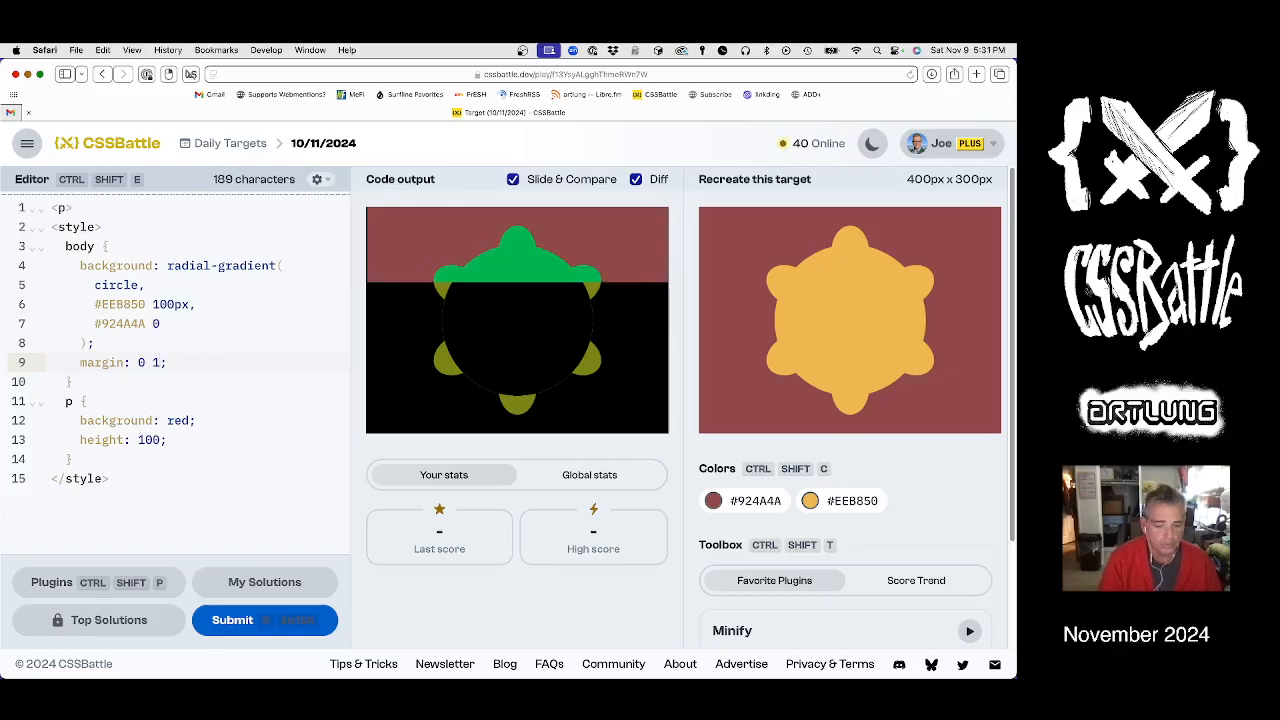
text(75)
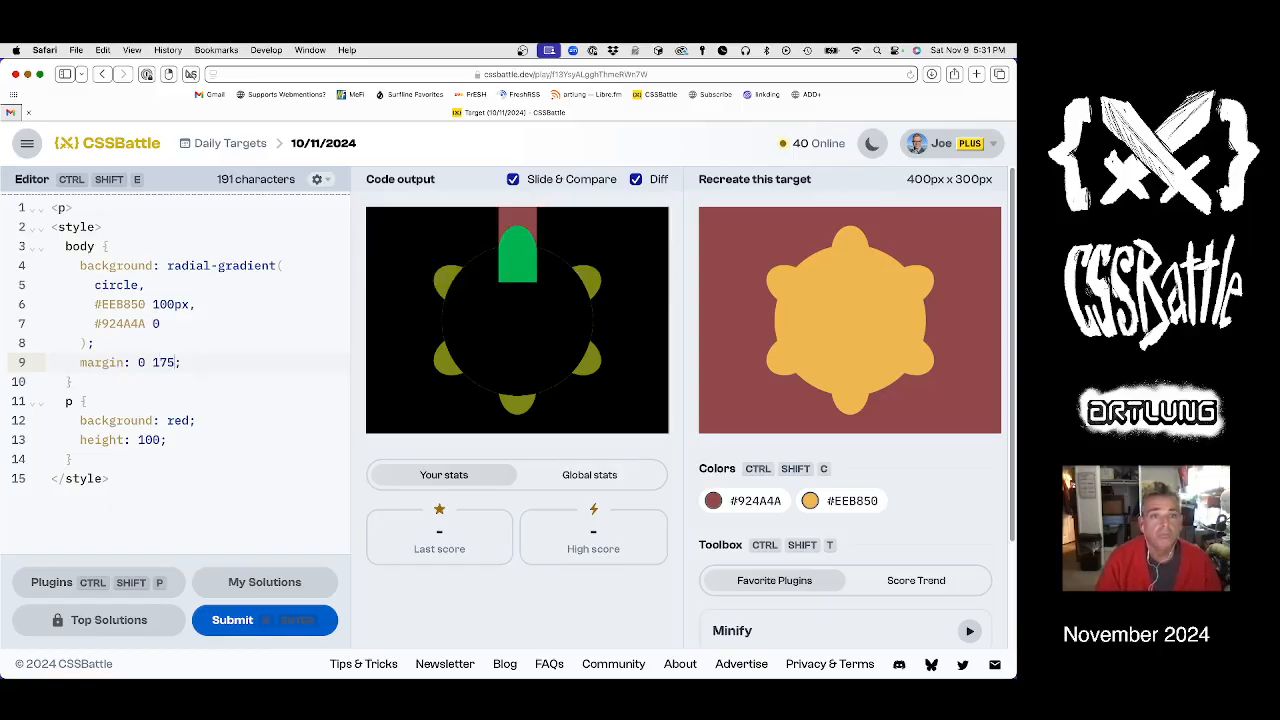
text(2)
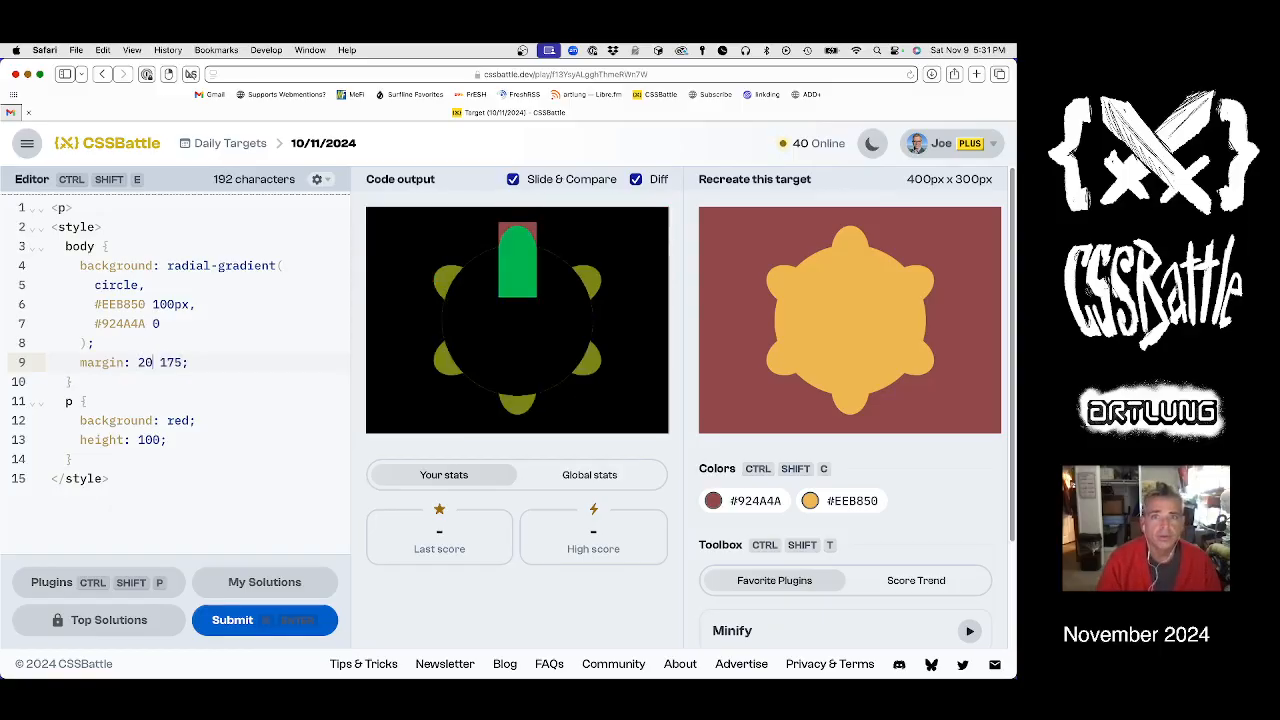
text(5)
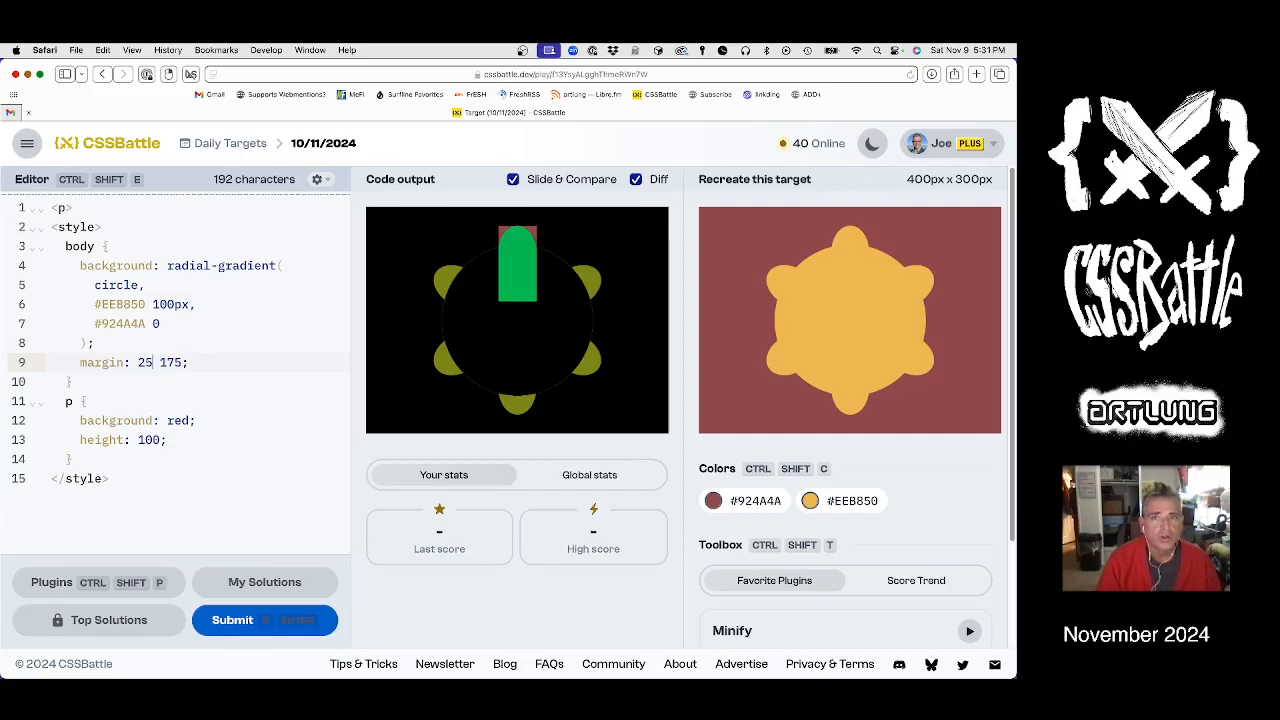
key(Down)
key(Down)
key(Down)
key(Down)
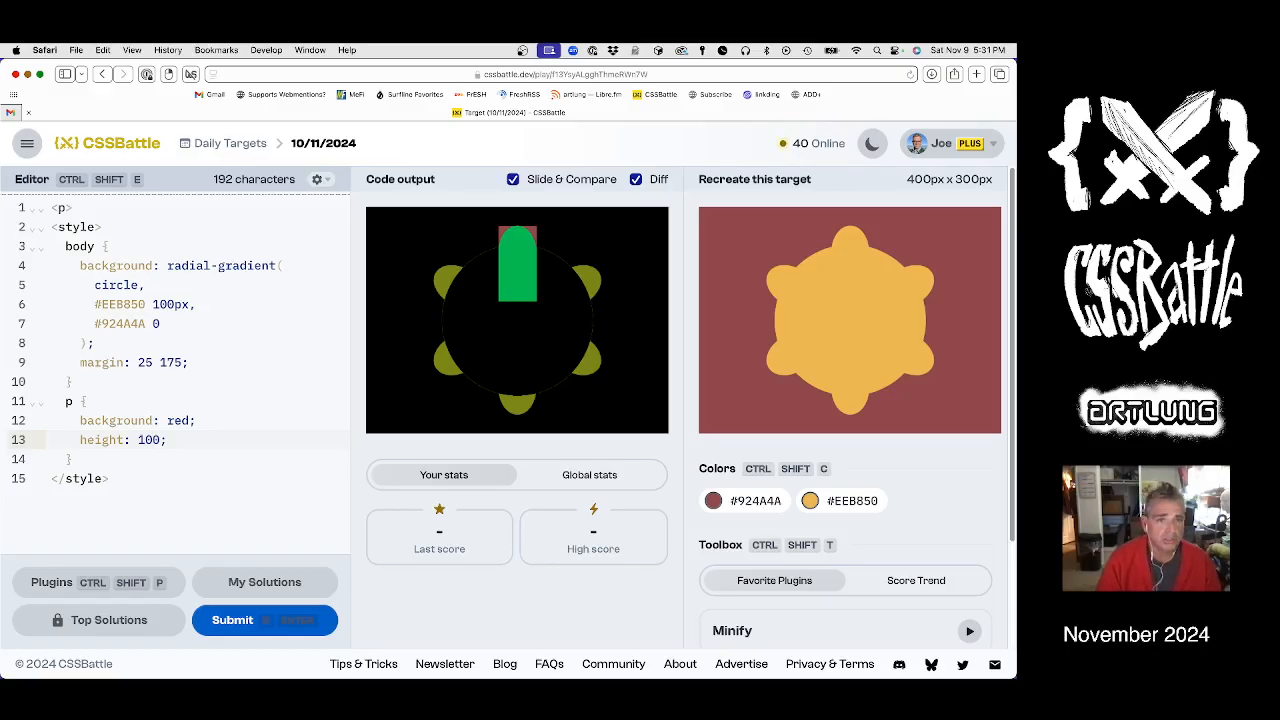
Step: Make the paragraph 250 tall and yellow #EEB850 instead of red, with Diff overlay off
key(BackSpace)
key(BackSpace)
text(25)
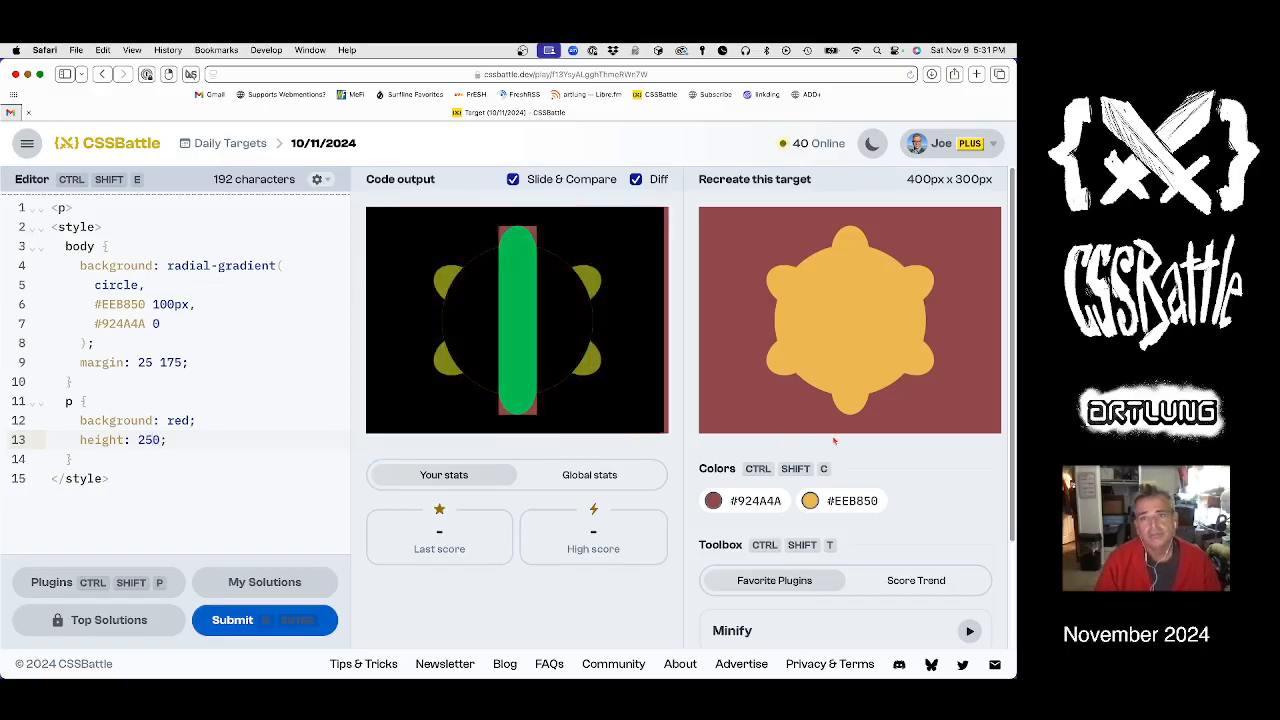
click(852, 501)
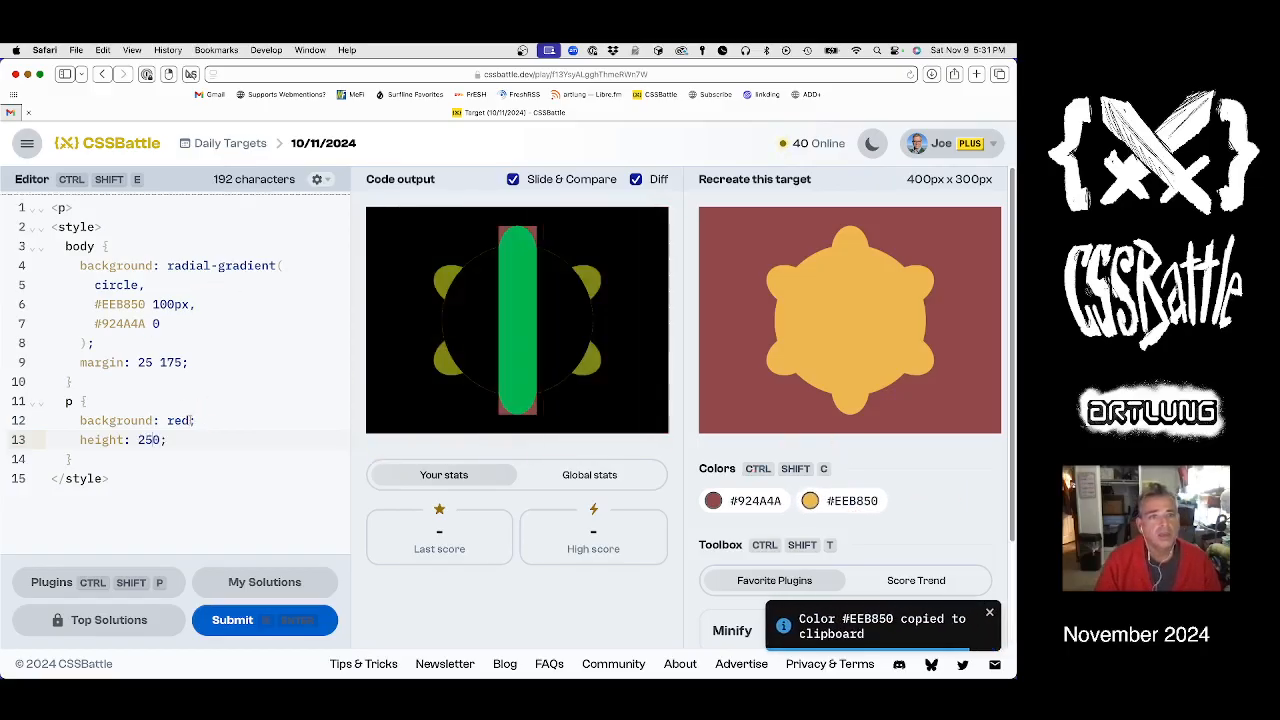
double_click(178, 420)
key(super+v)
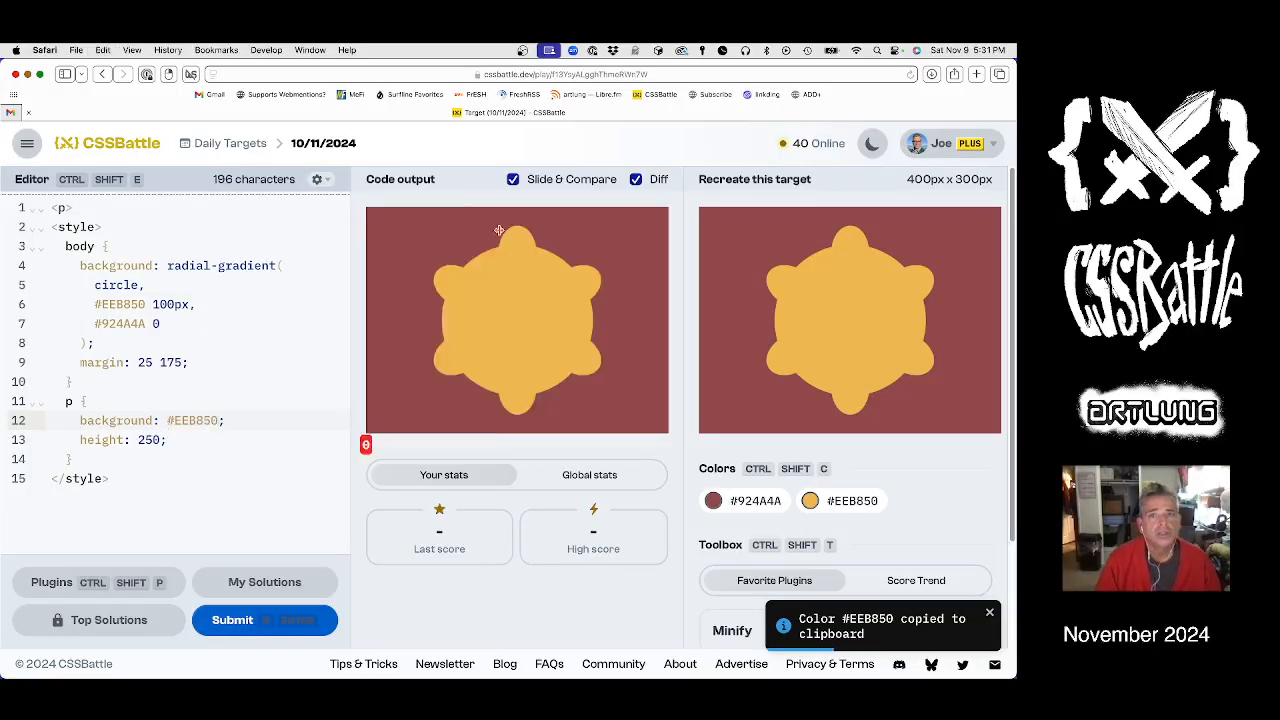
click(636, 179)
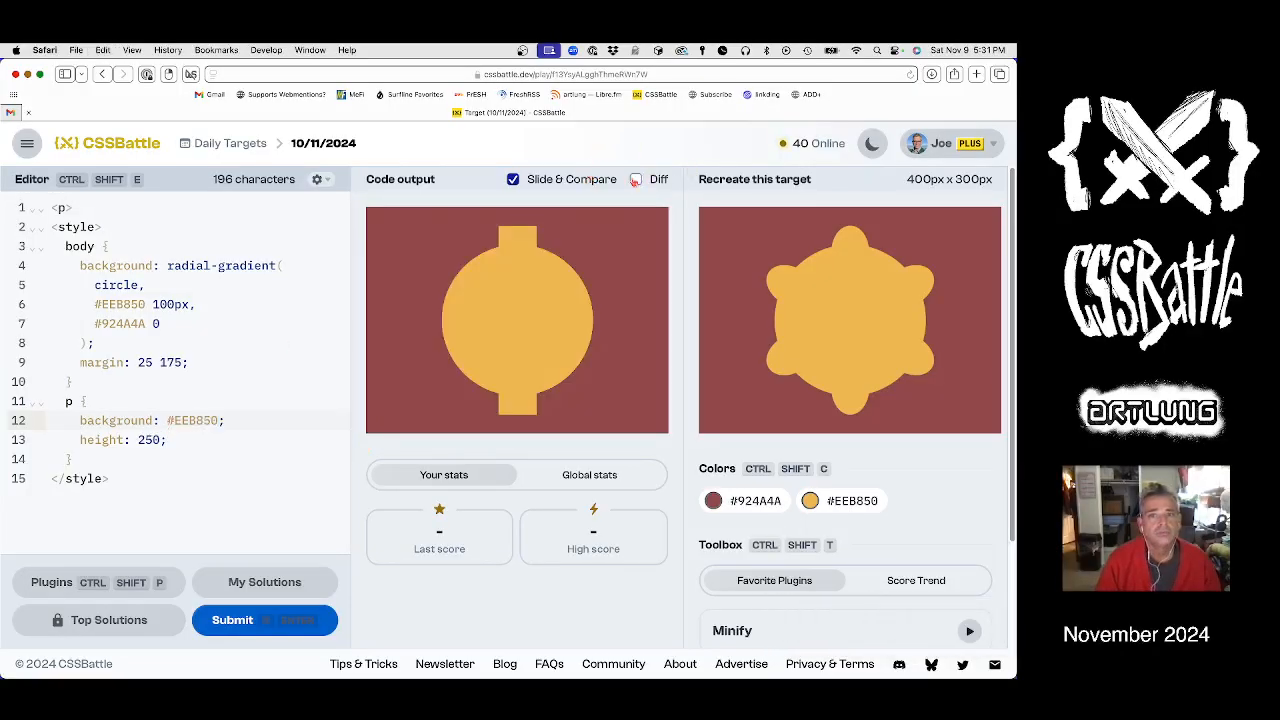
click(636, 179)
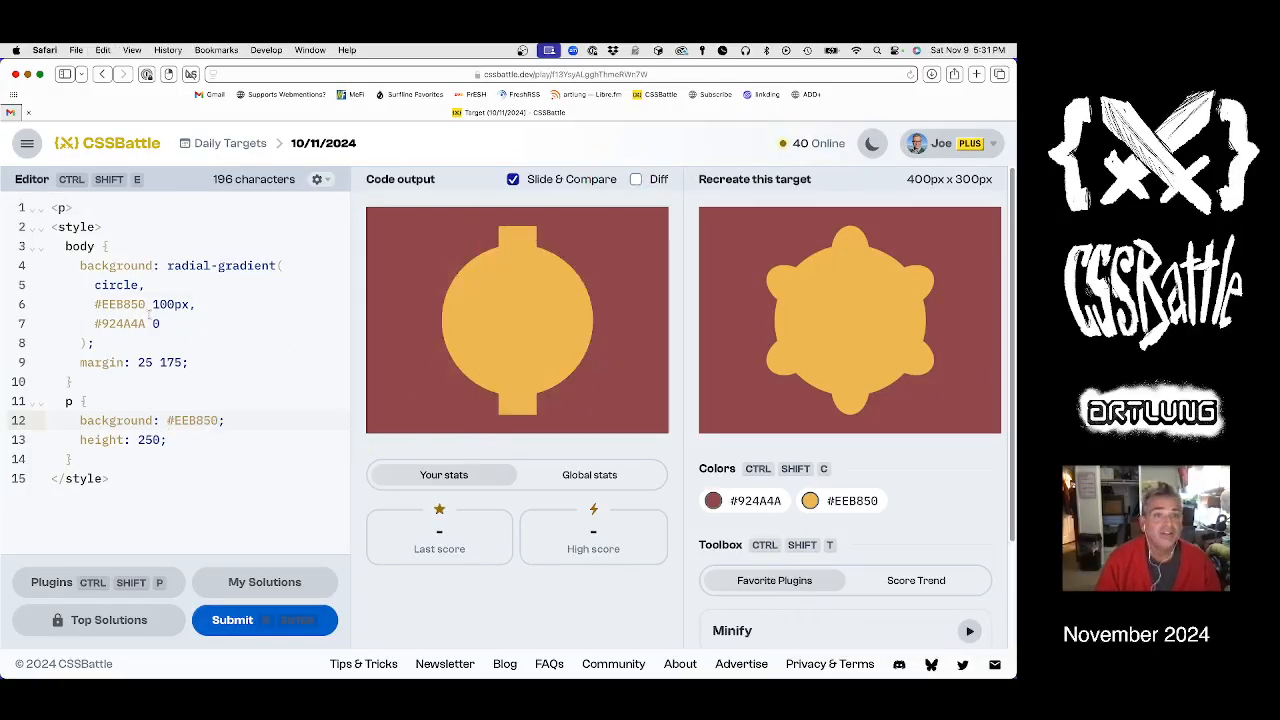
Step: Make the markup three p tags, the last with a c attribute, removing the closing </p>
click(103, 206)
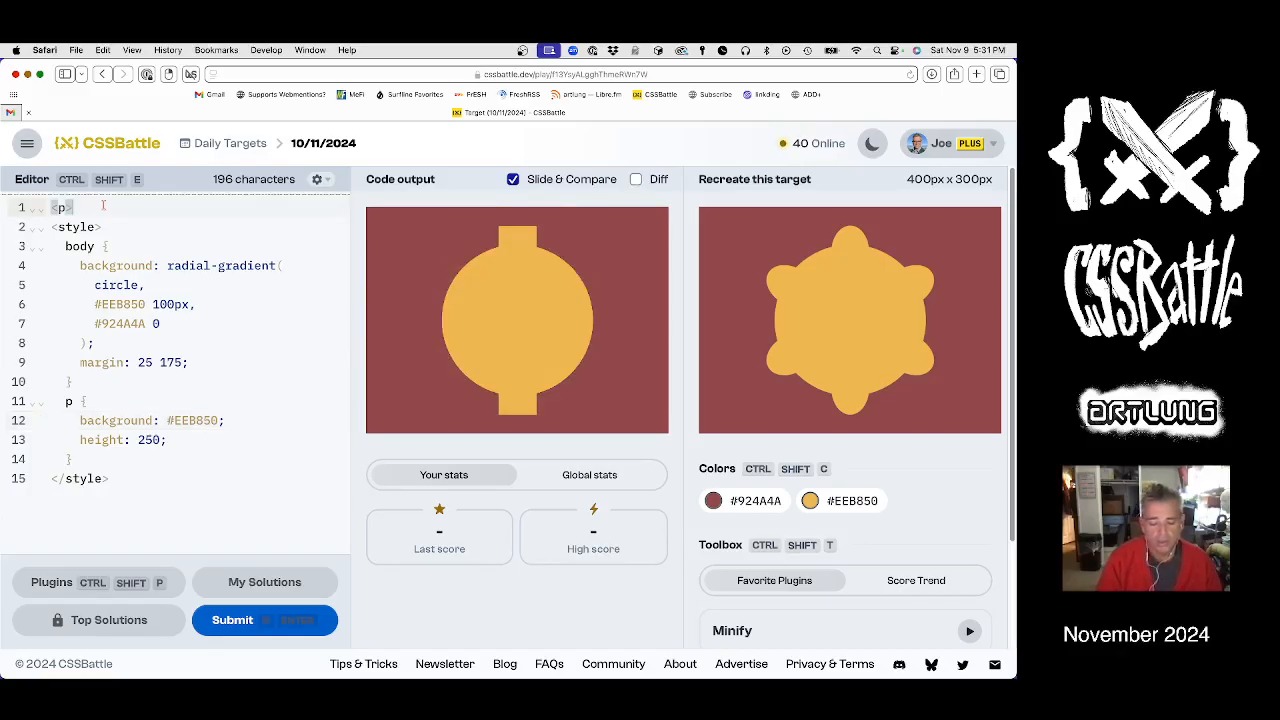
text(<p></p)
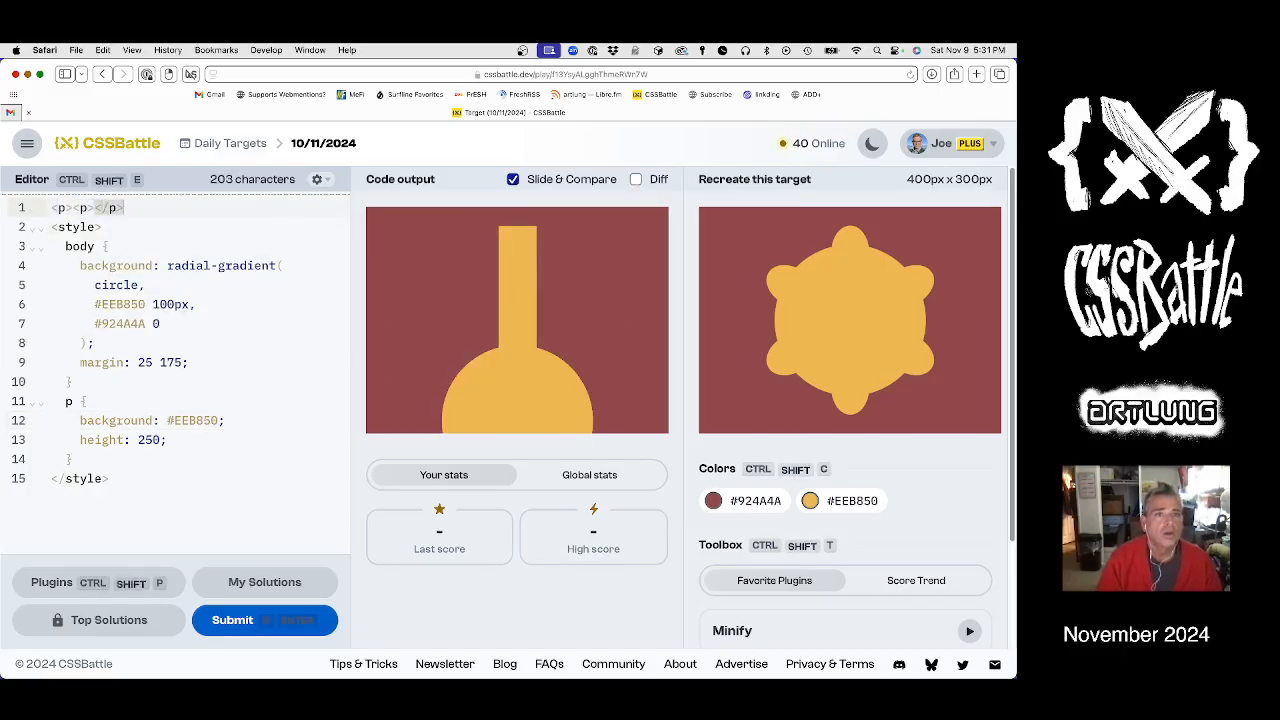
key(BackSpace)
key(BackSpace)
key(BackSpace)
text(b)
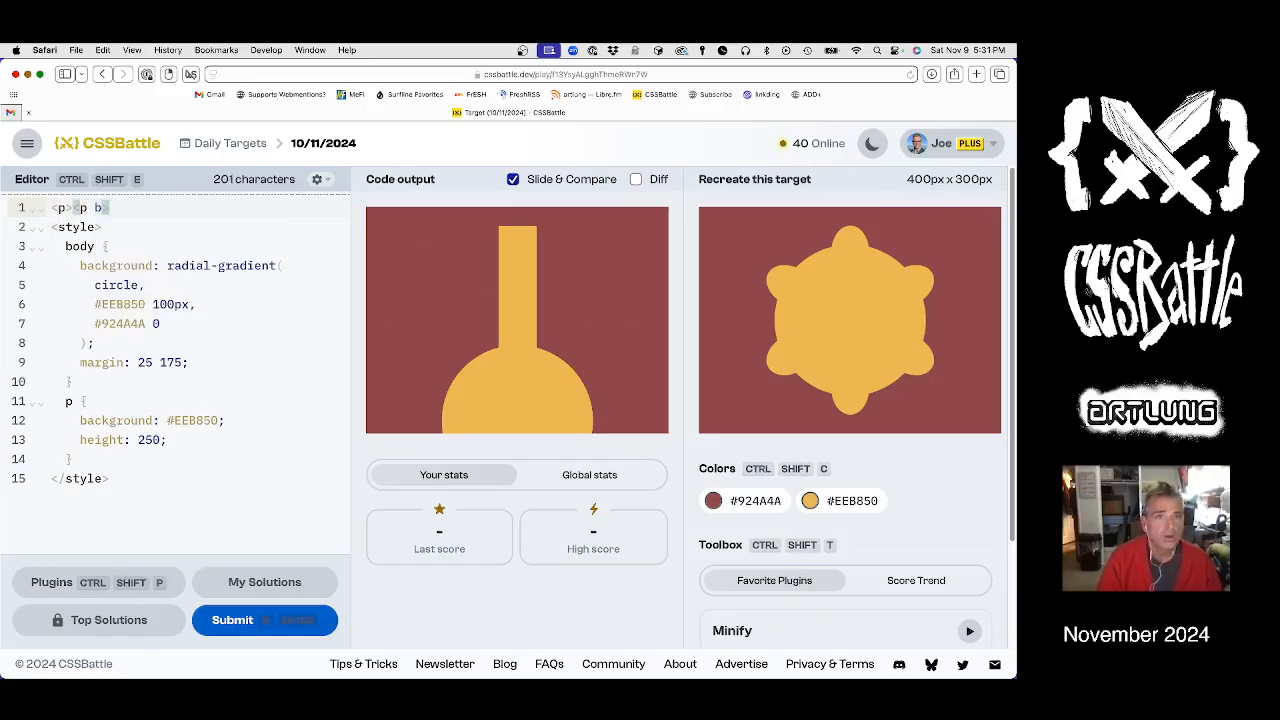
text(><p></p>)
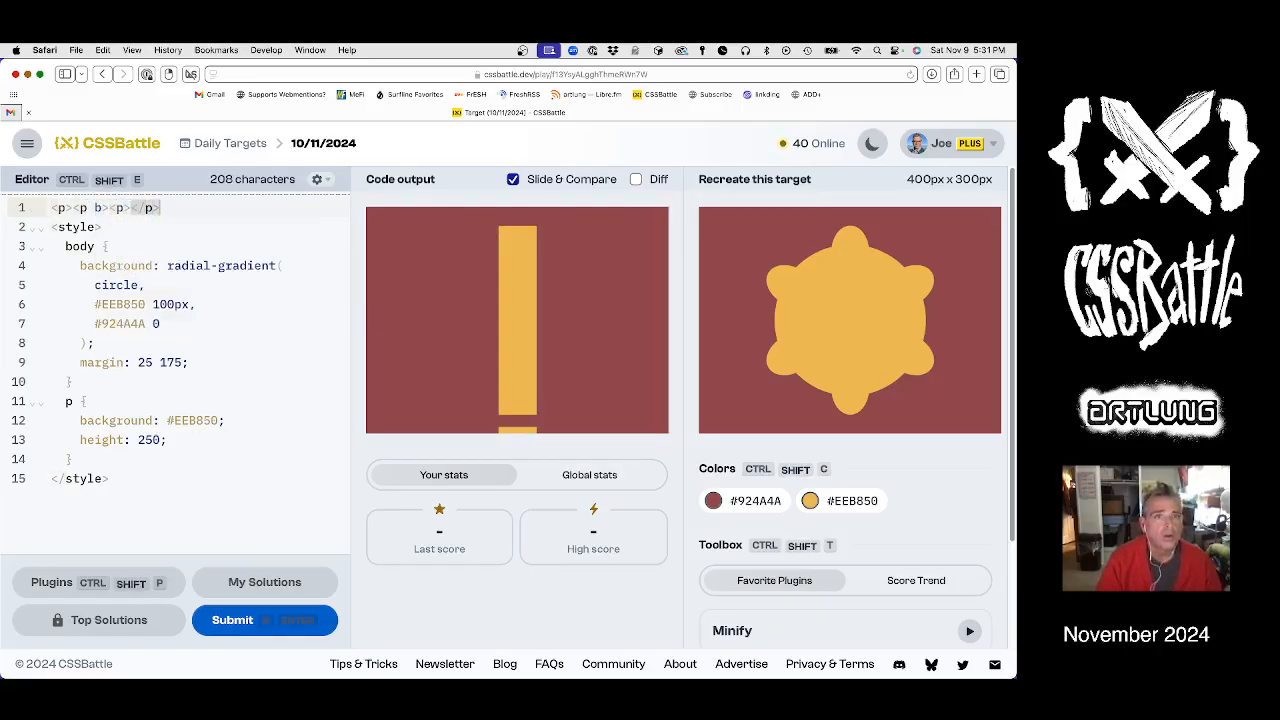
key(BackSpace)
key(BackSpace)
key(BackSpace)
text(c)
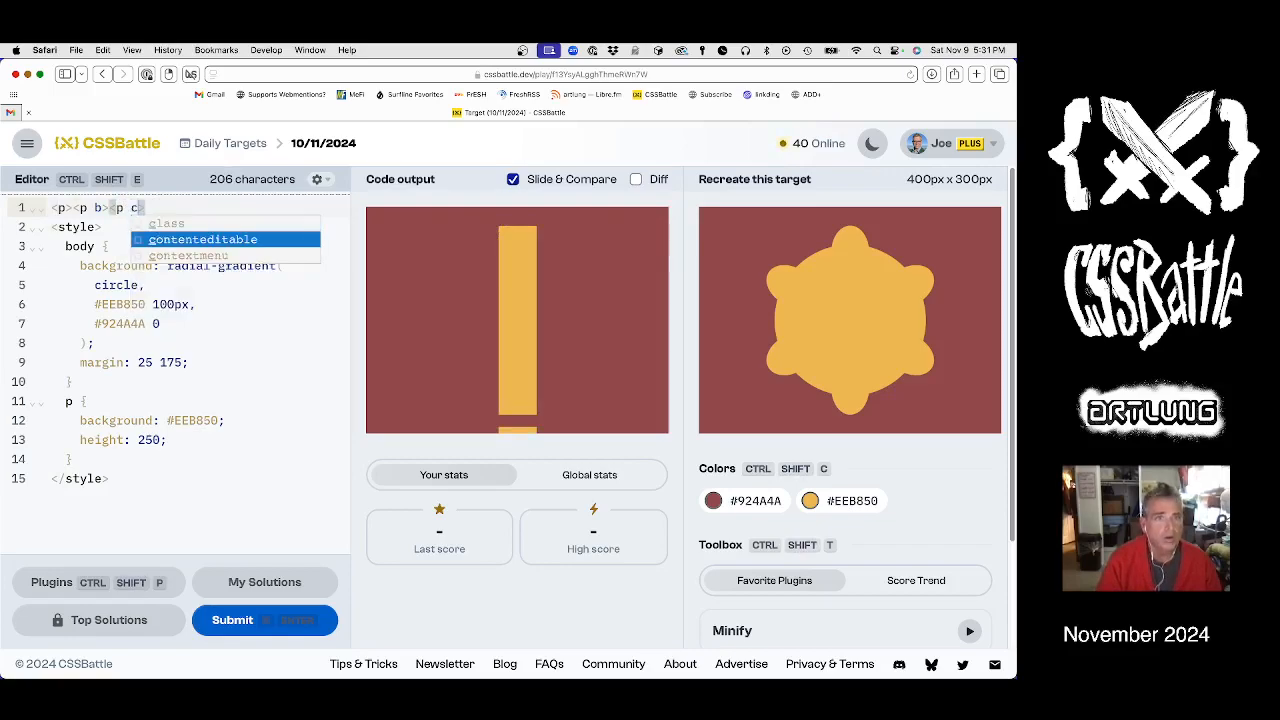
key(Down)
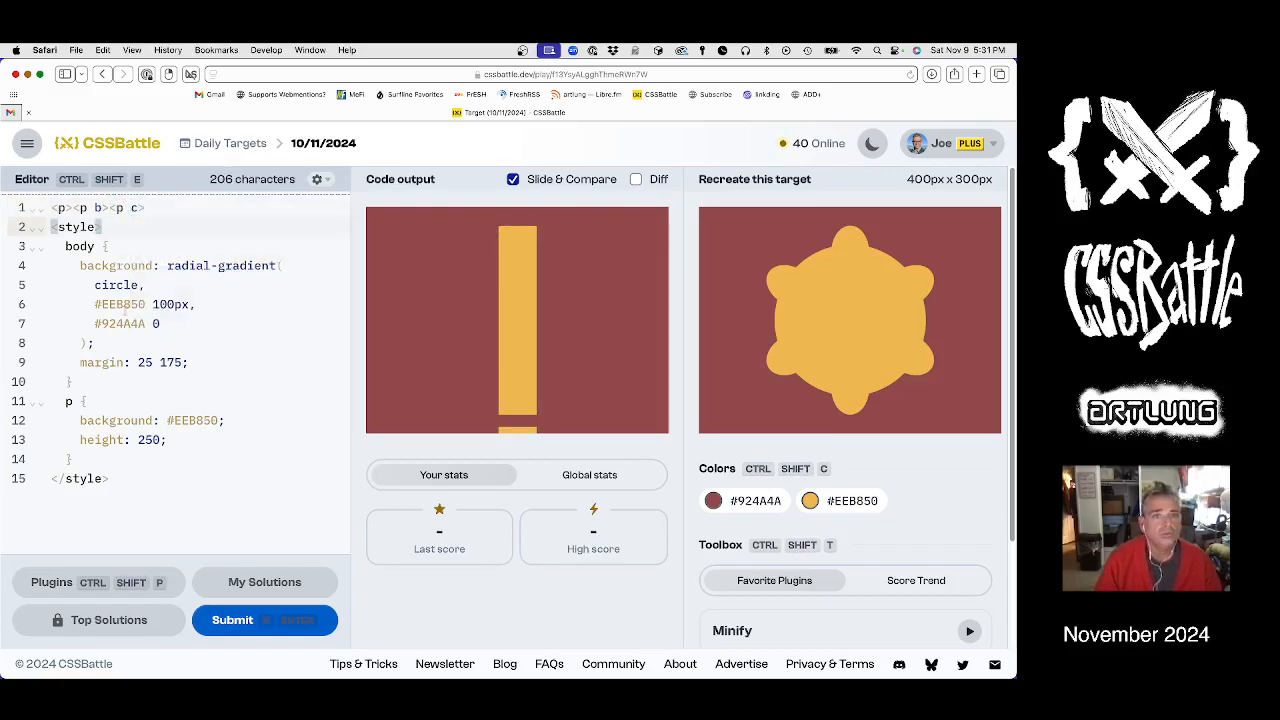
Step: Give p position:fixed, margin:0 and width:50, and delete the body margin line
click(115, 401)
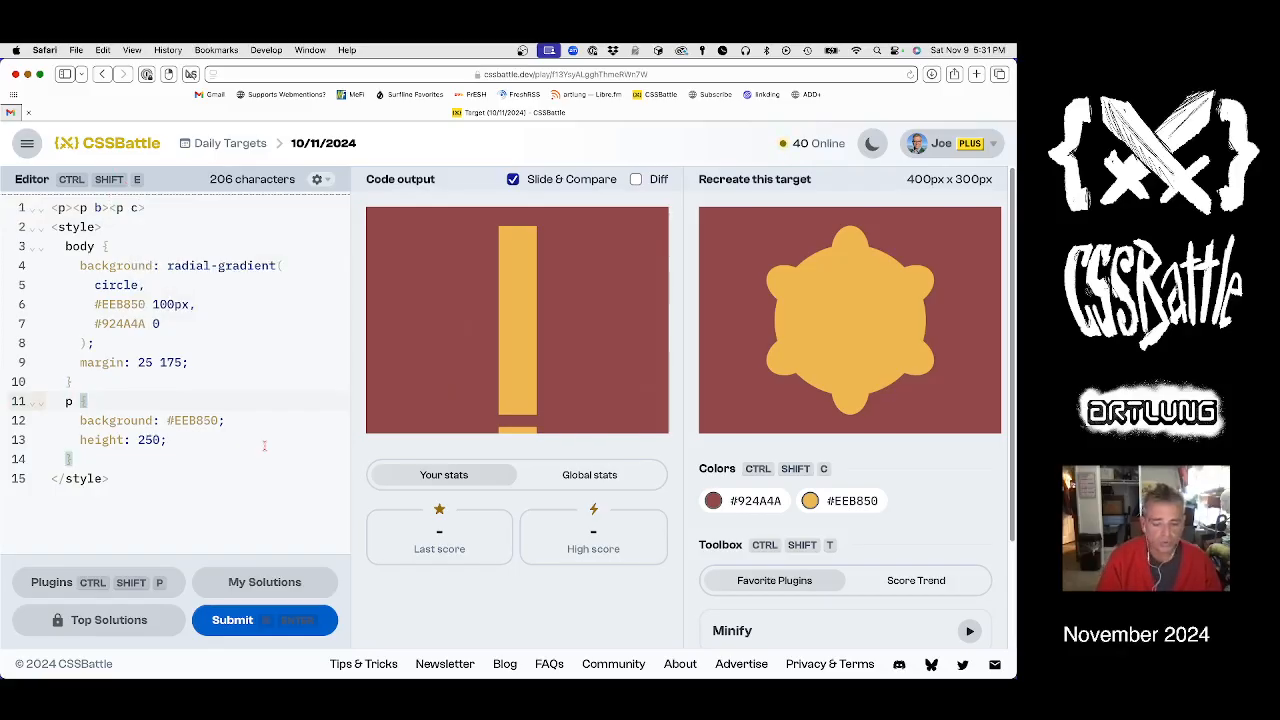
key(Return)
text(posi)
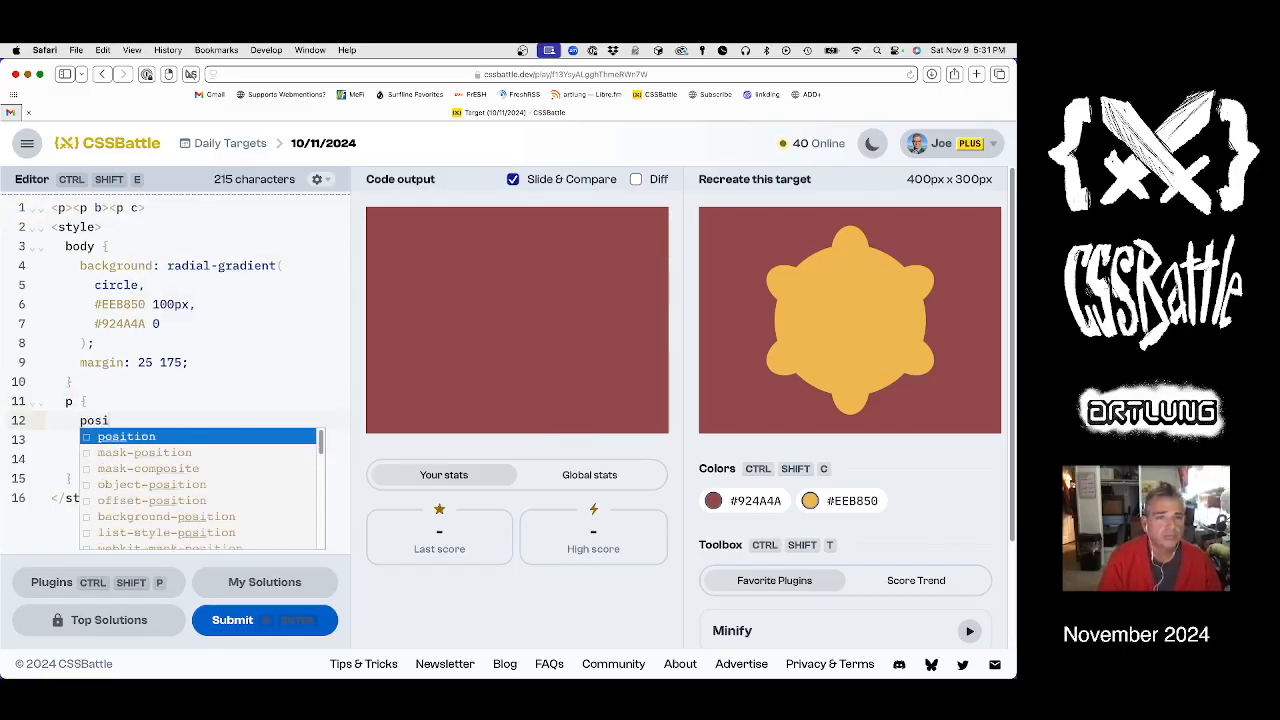
text(tion:fixed;)
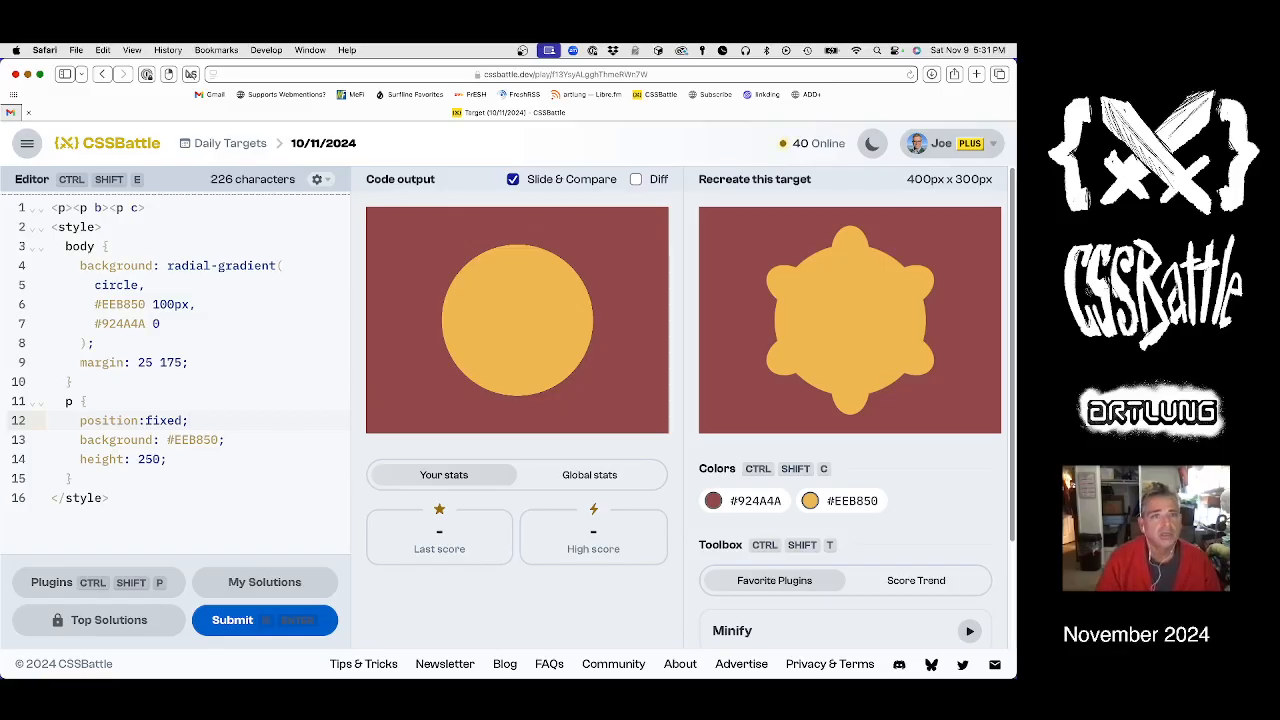
key(Down)
key(Down)
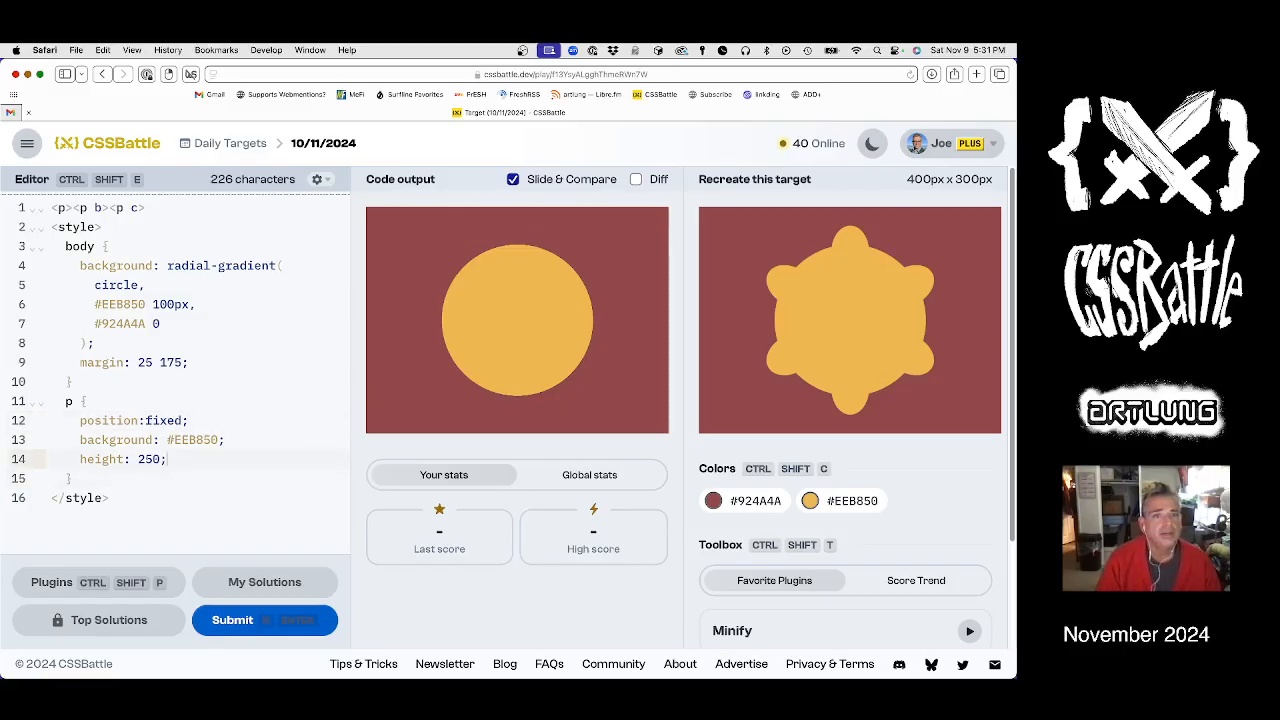
key(Return)
text(50;)
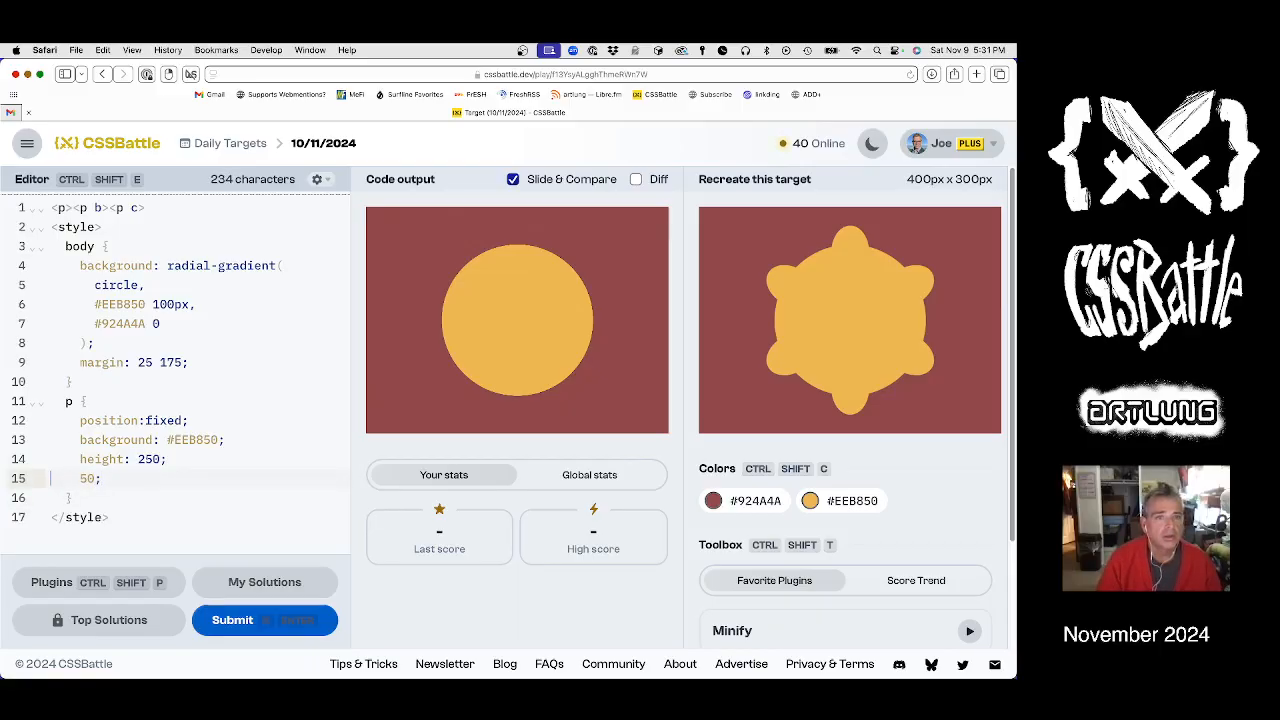
key(Up)
key(Up)
key(Up)
key(shift+Up)
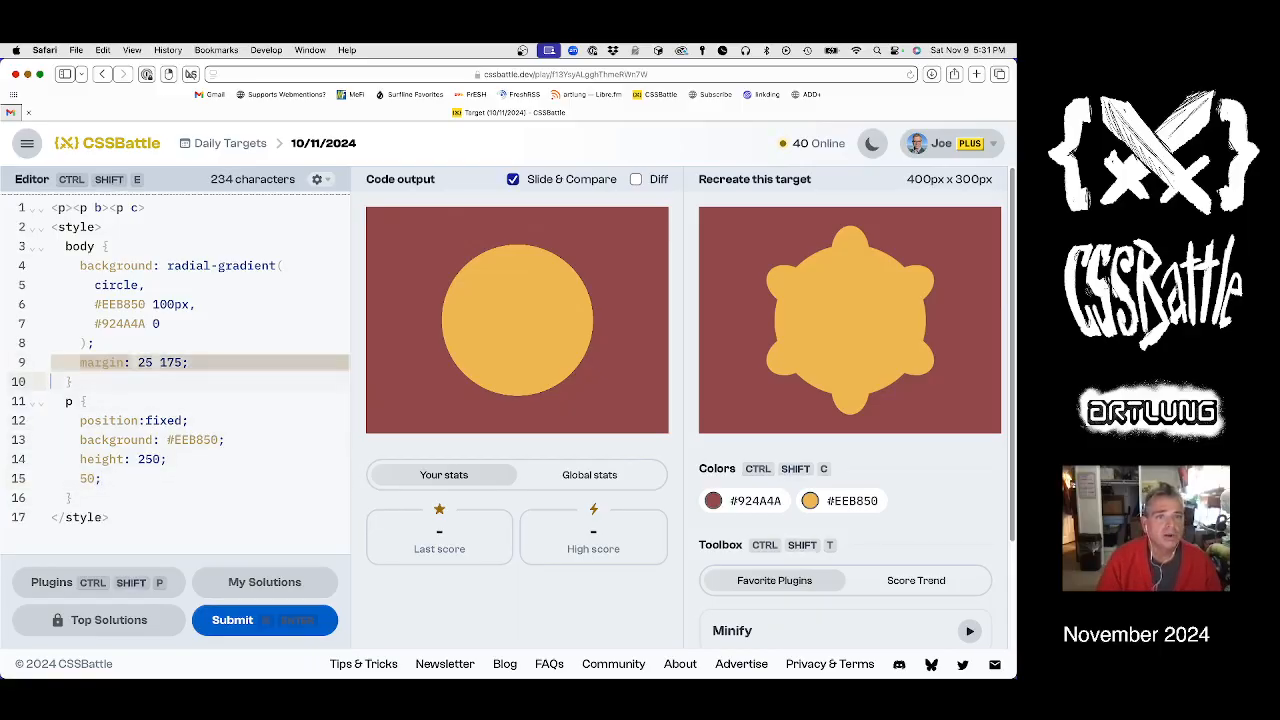
key(BackSpace)
key(Down)
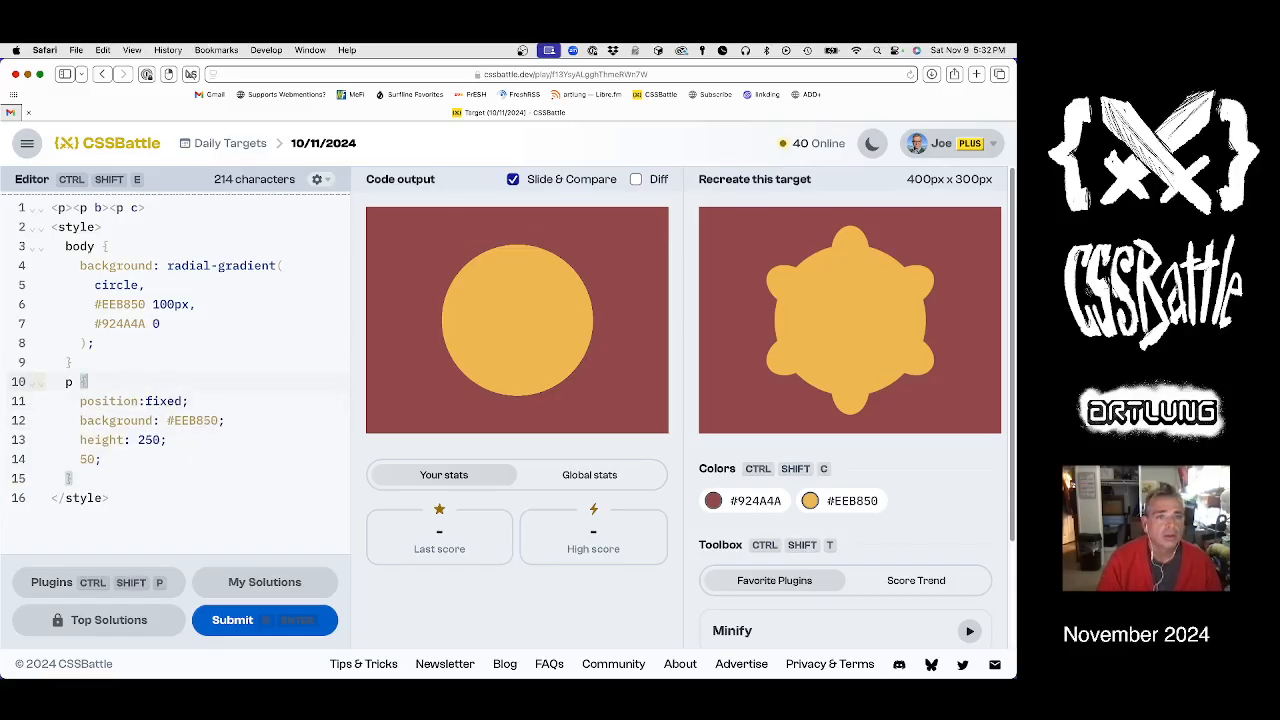
key(Return)
text(margin: )
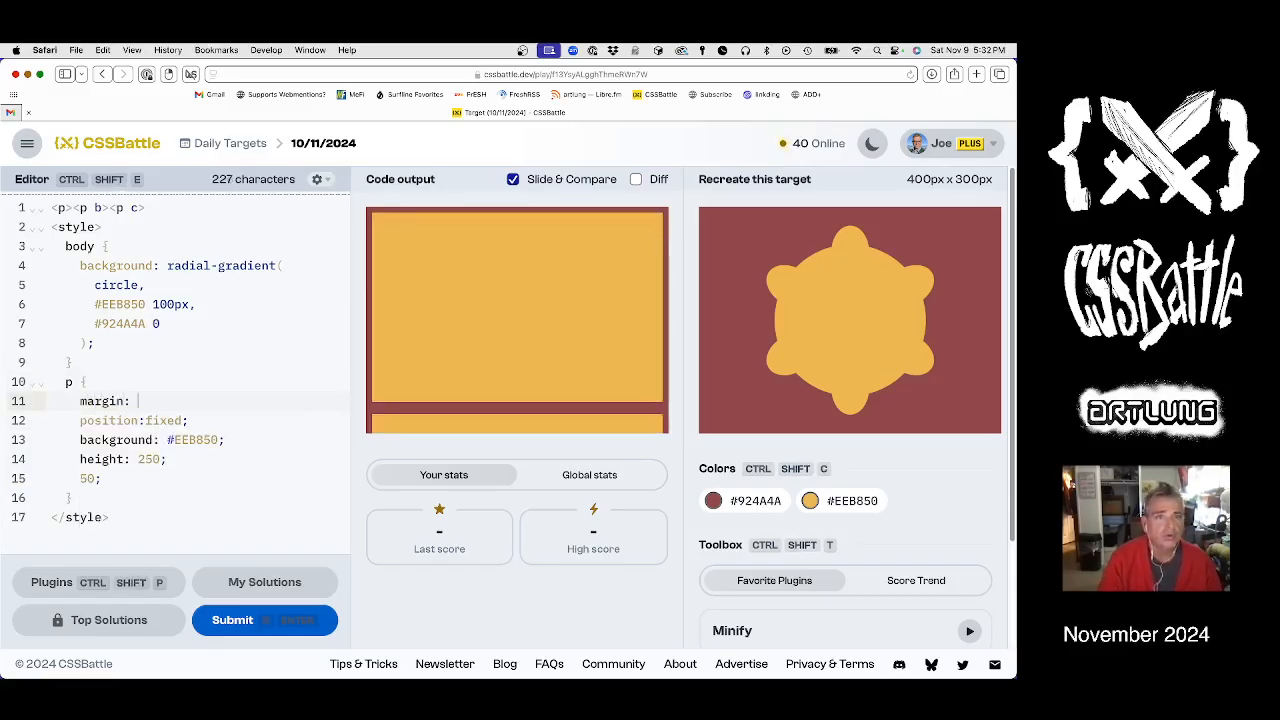
text(09;)
key(Down)
key(Down)
key(Down)
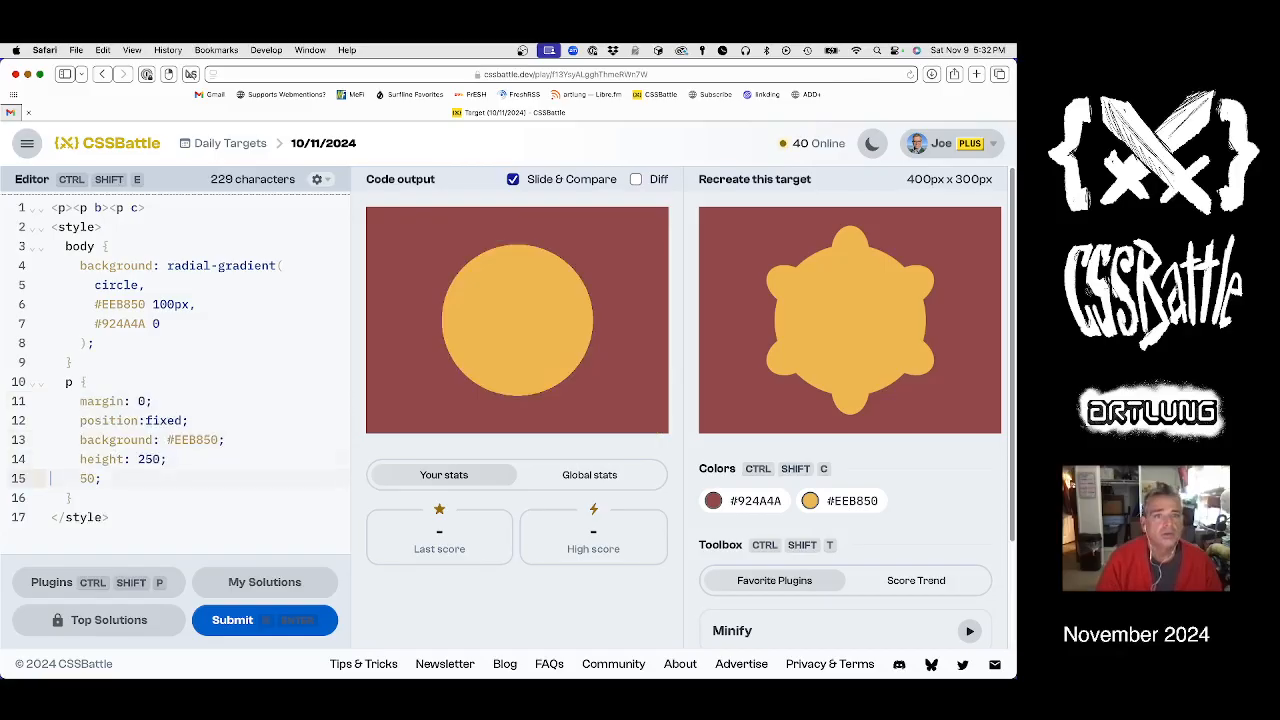
text(wid)
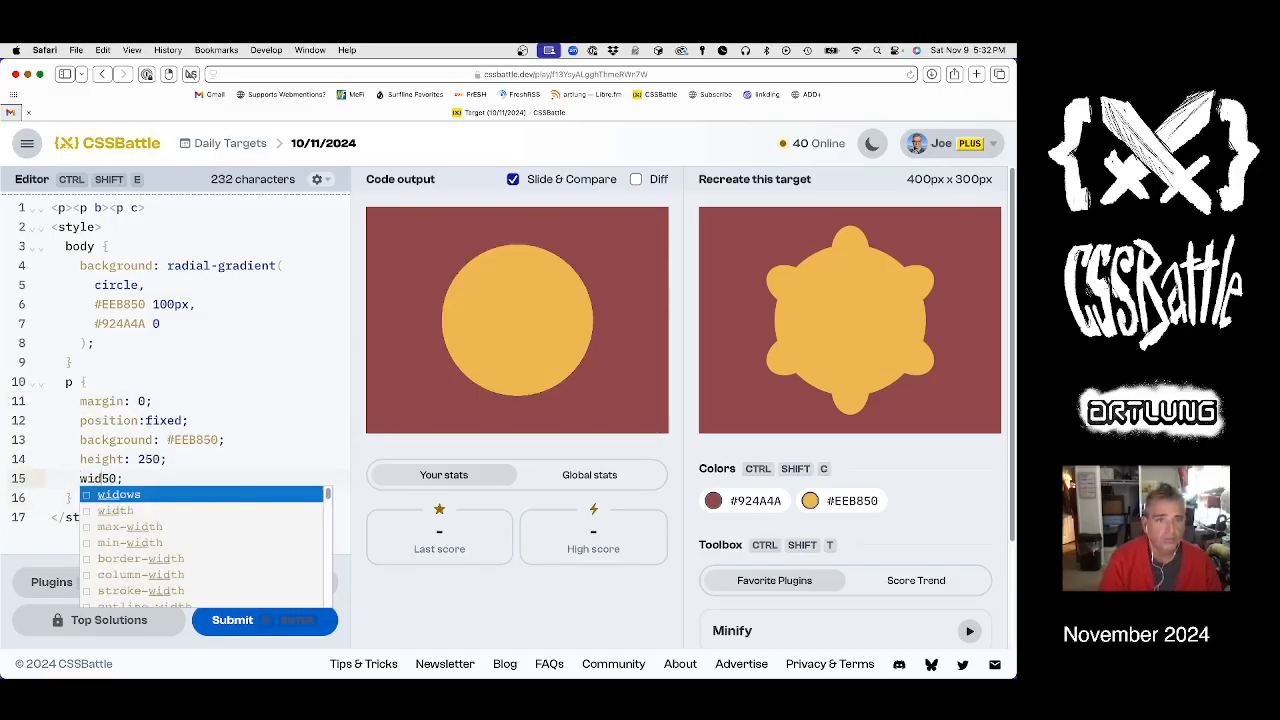
text(th:)
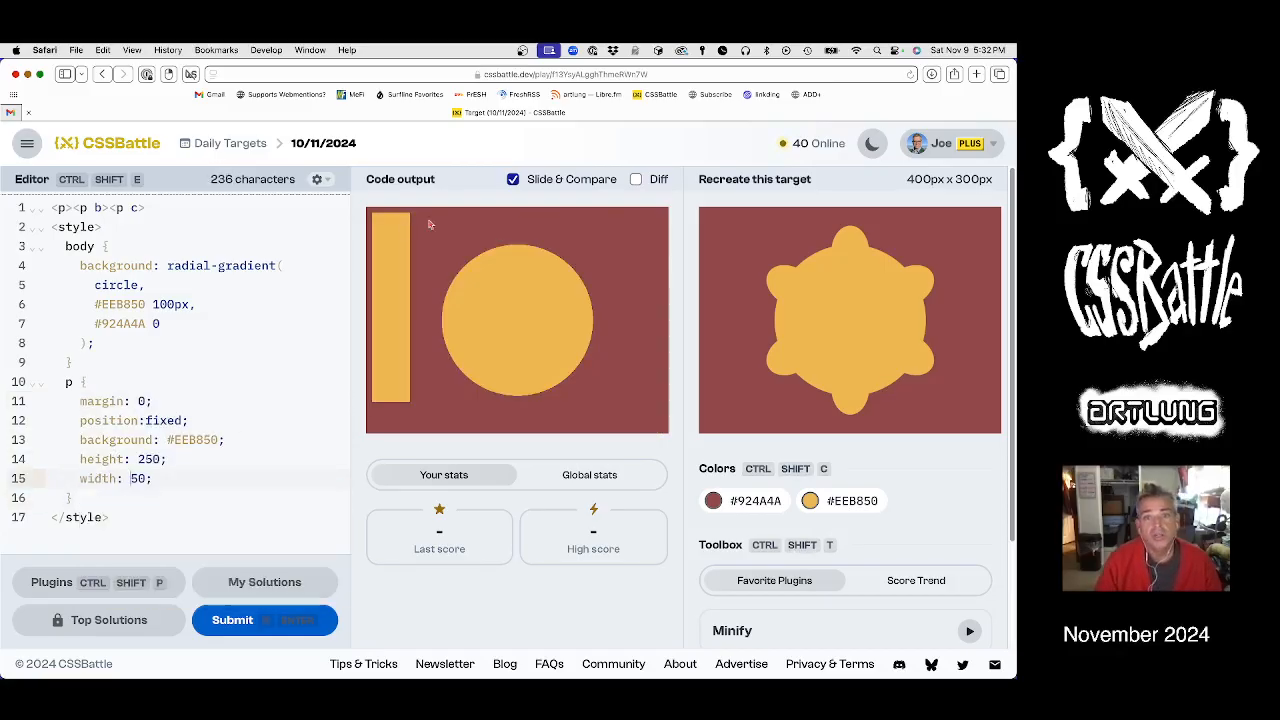
Step: With Diff on, add left and top offsets so the fixed bar sits over the circle
click(636, 179)
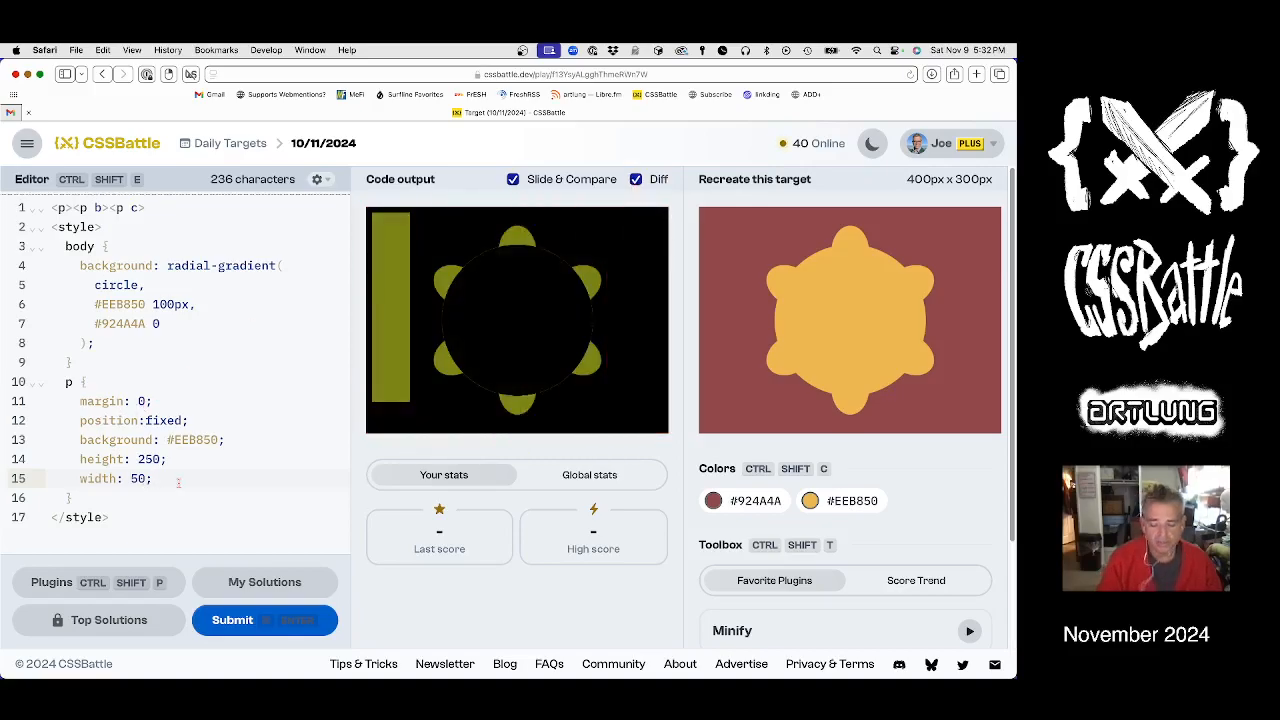
key(Return)
text(-left)
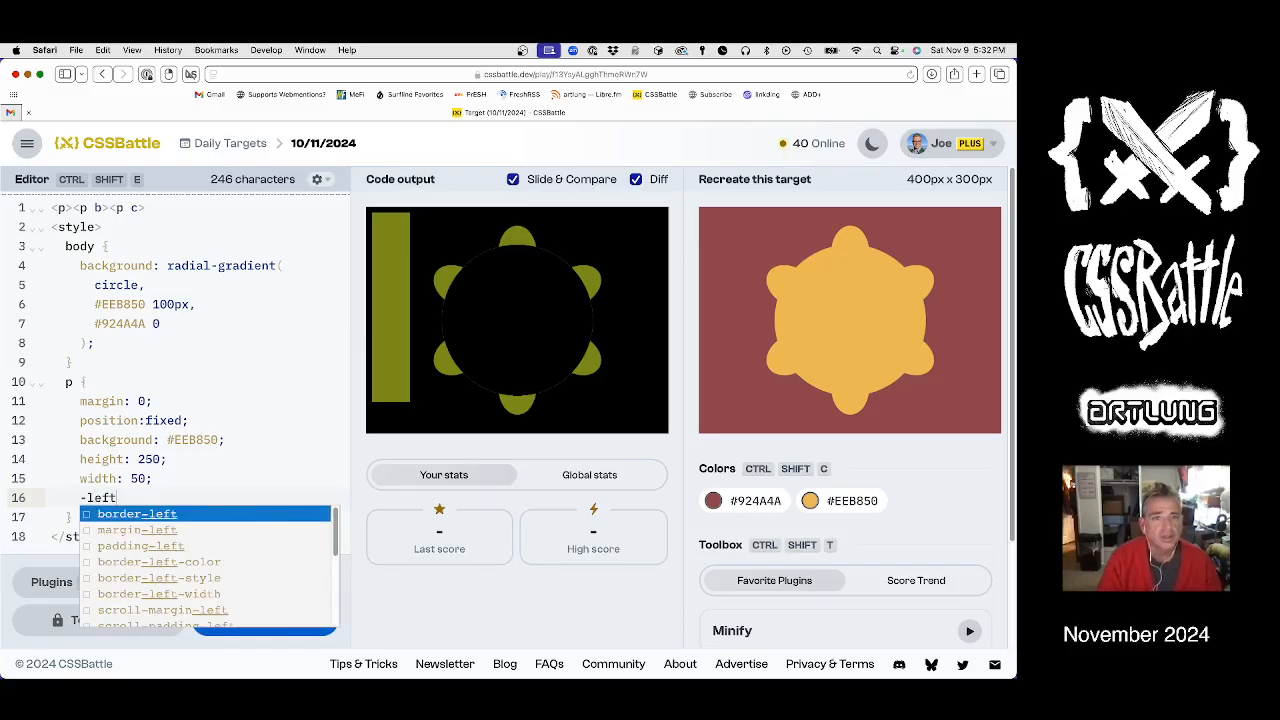
key(BackSpace)
key(BackSpace)
key(BackSpace)
text(left:)
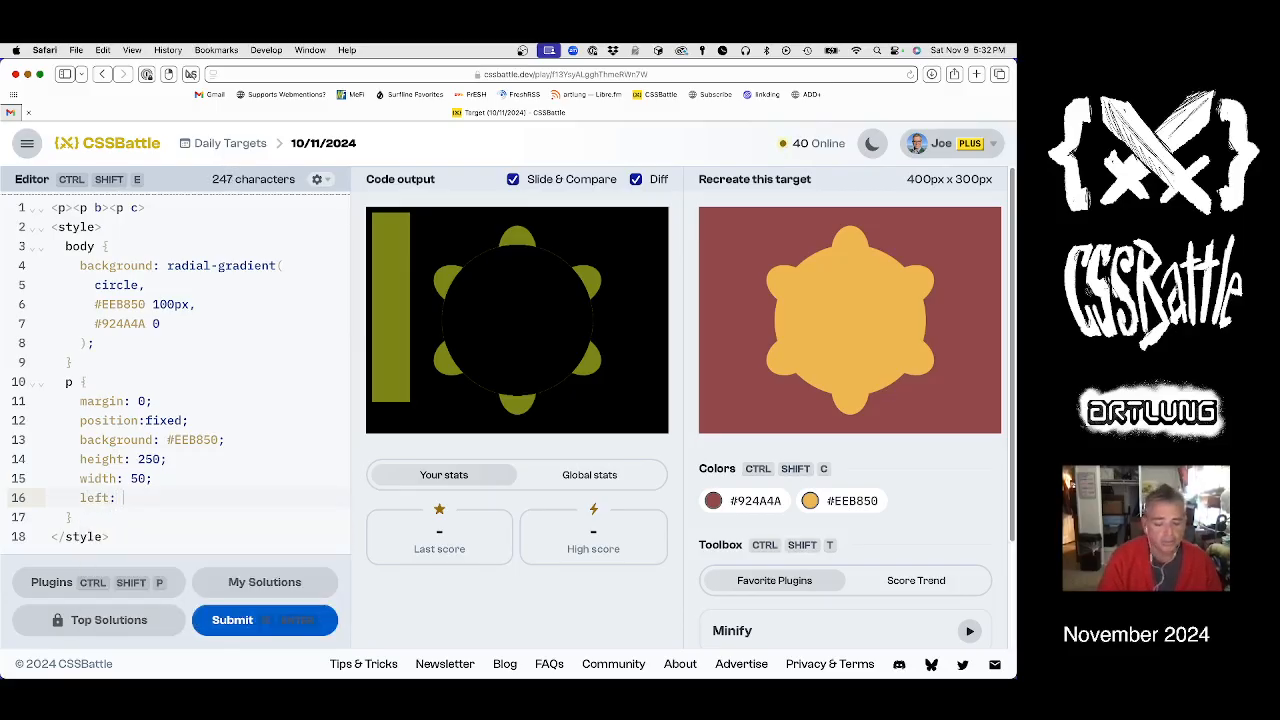
text( 18)
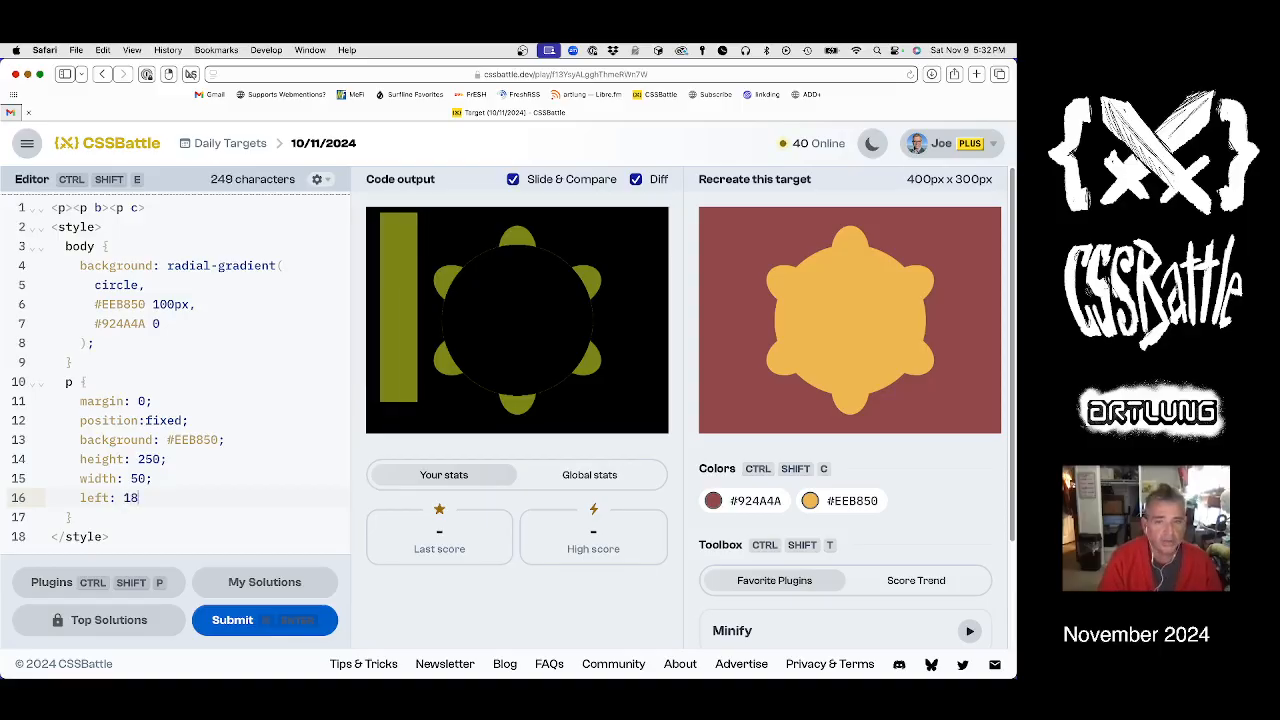
text(5)
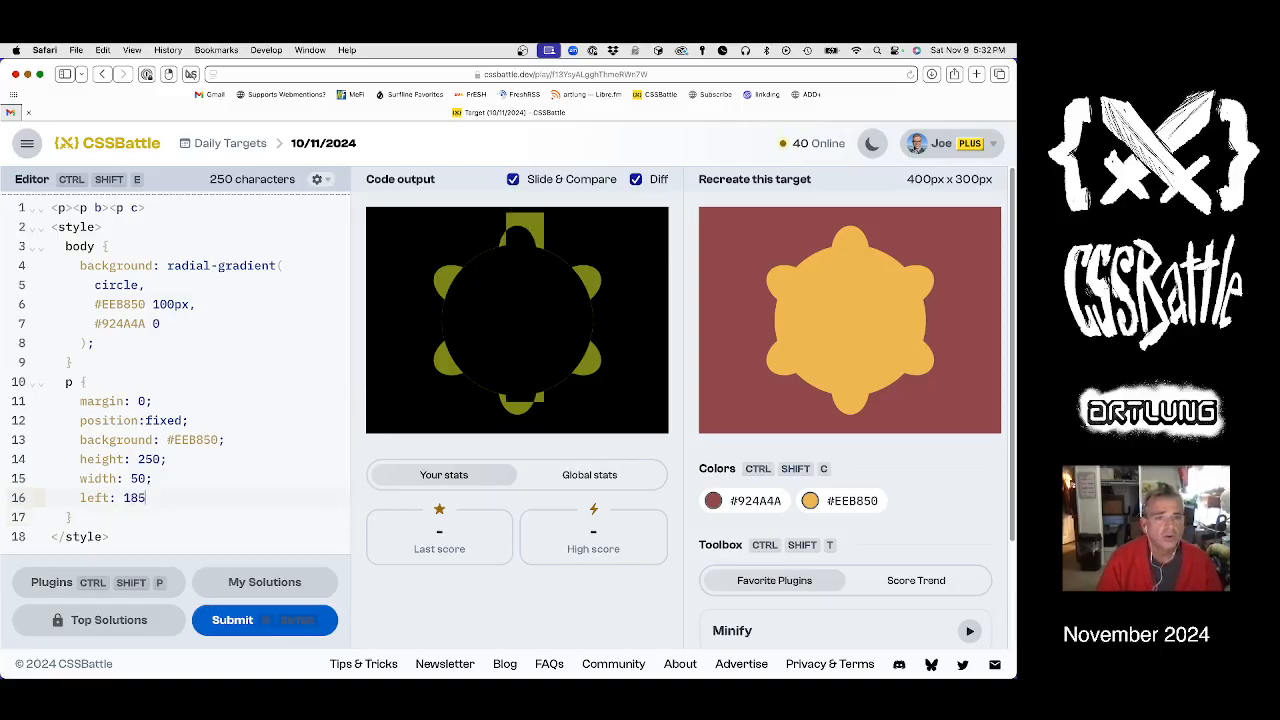
key(BackSpace)
key(BackSpace)
text(75)
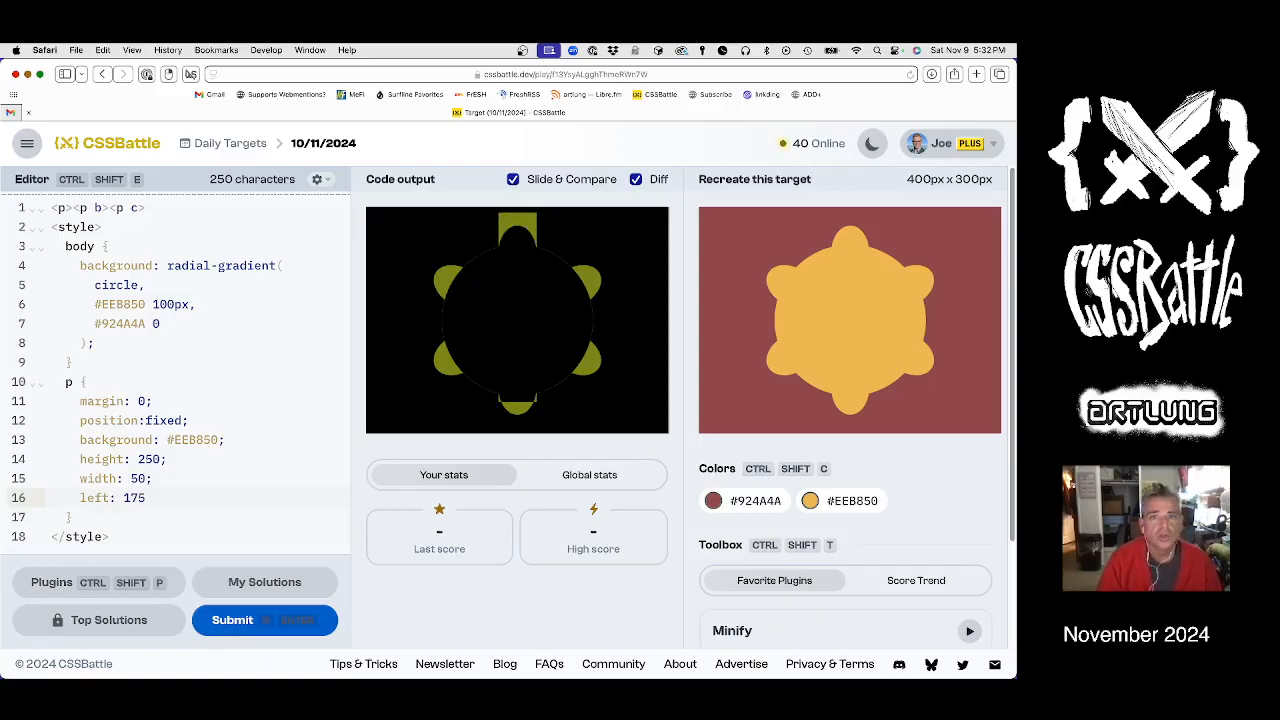
text(;)
key(Return)
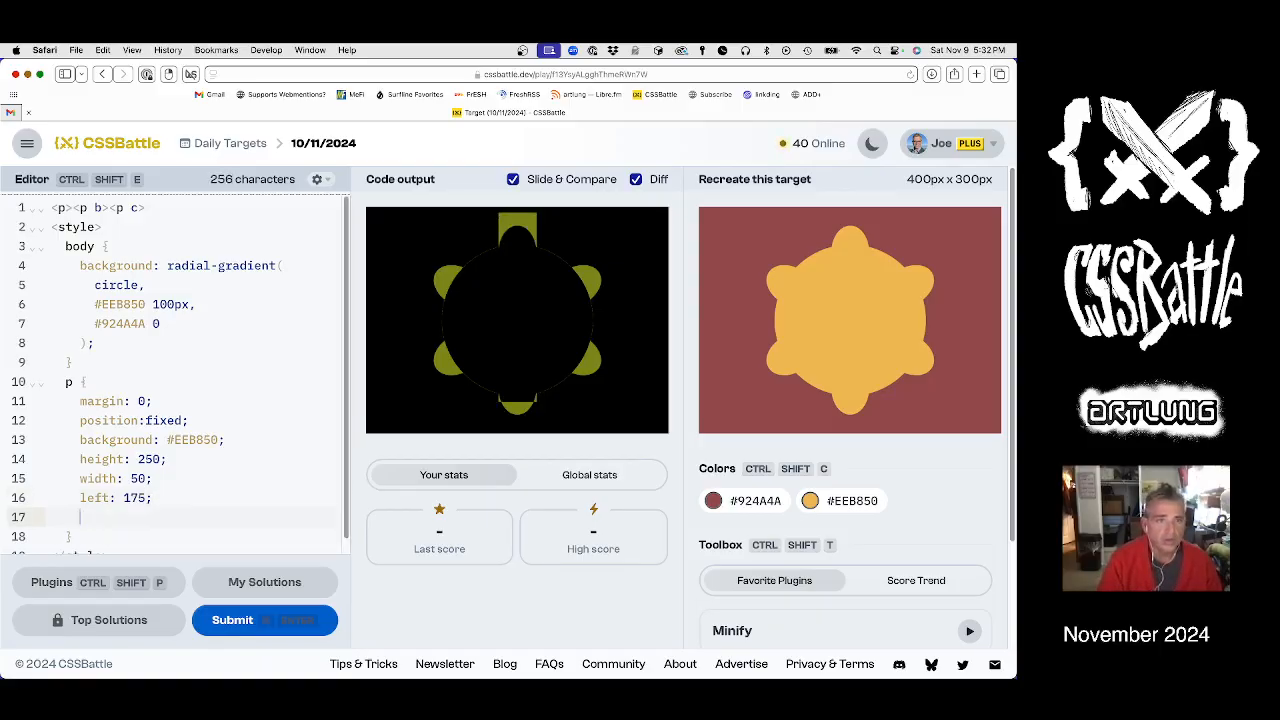
text(top:)
text( 25)
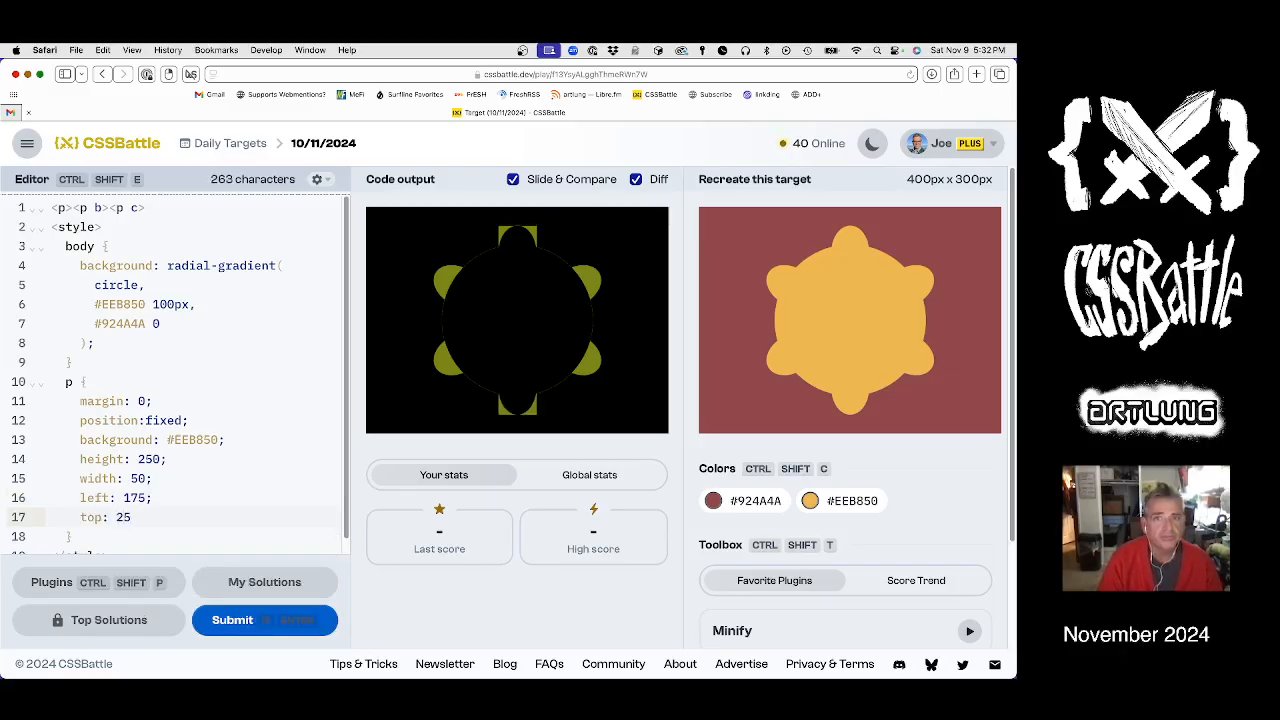
text(;)
key(Down)
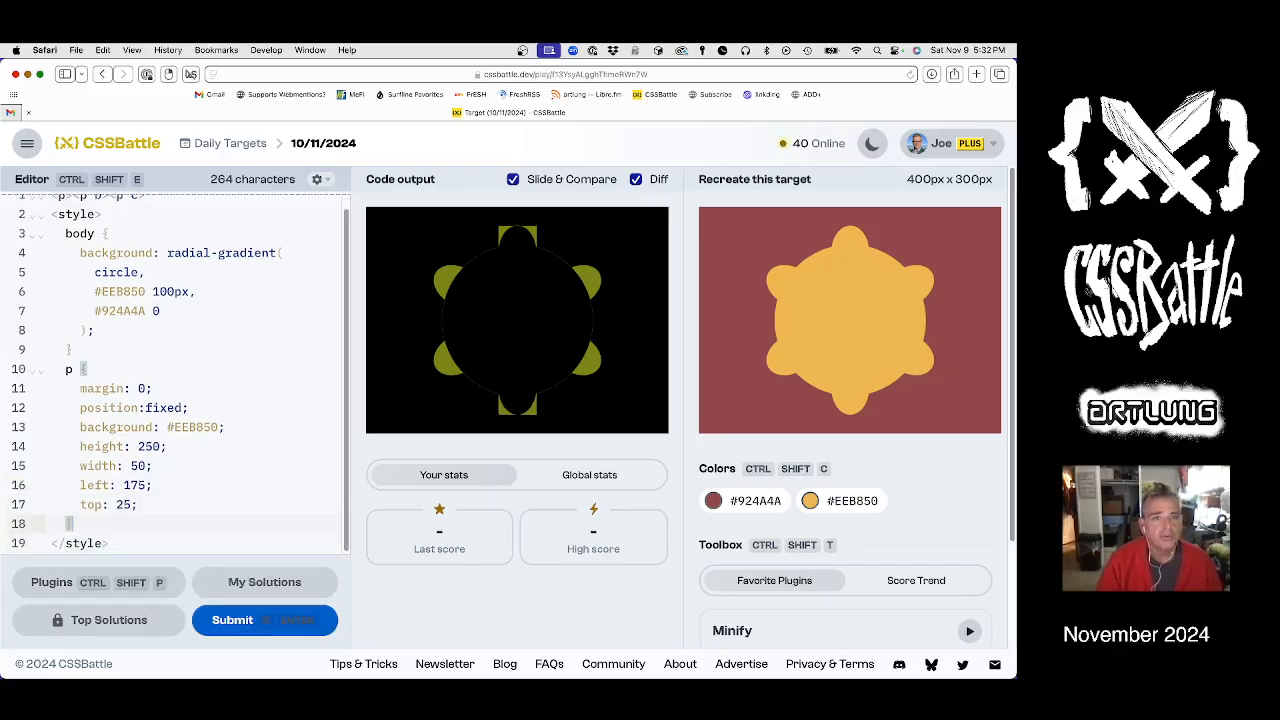
text(})
Step: Add a [b] rule rotating the second bar 60deg
key(Return)
text(b)
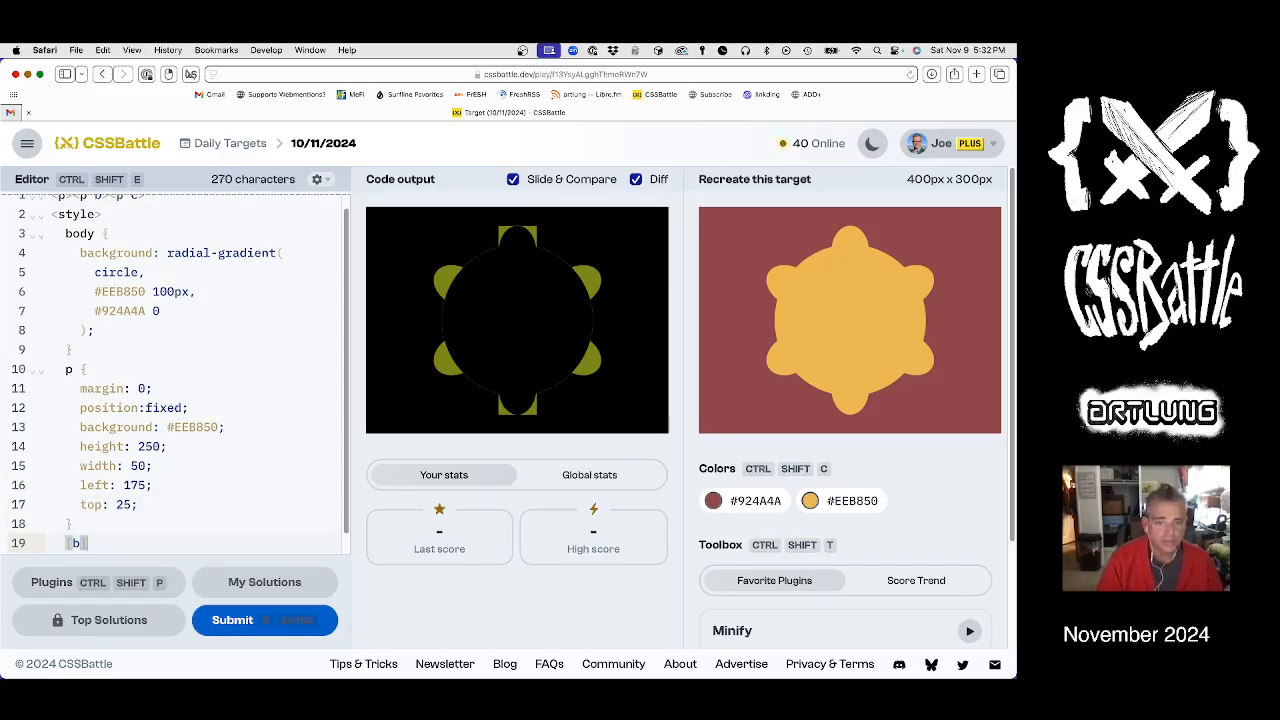
text(] {)
key(Return)
text(t)
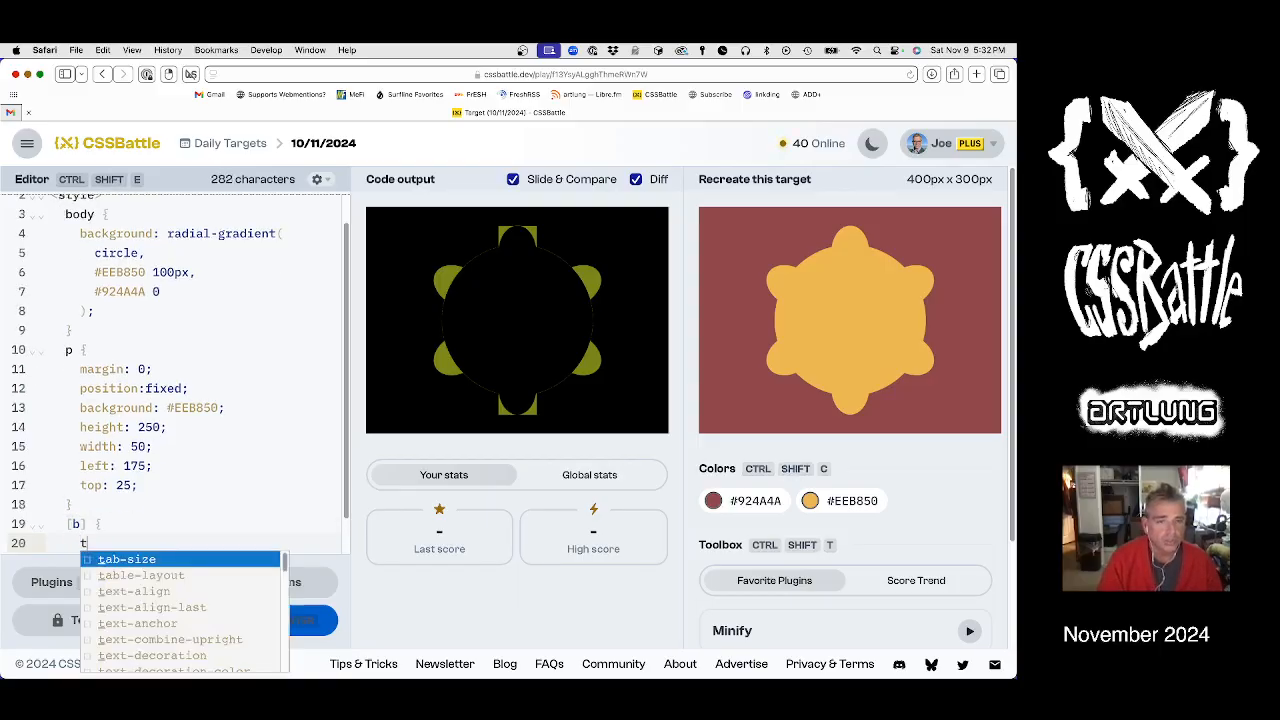
text(ransform:r)
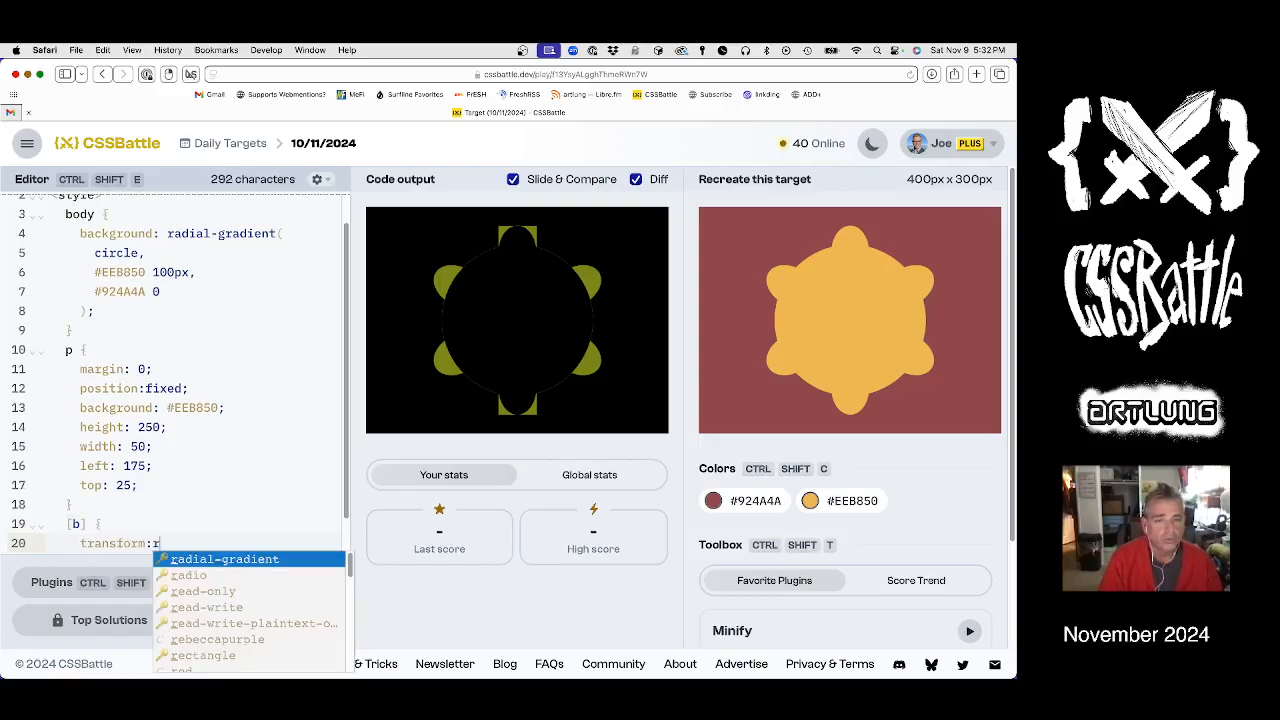
text(otat)
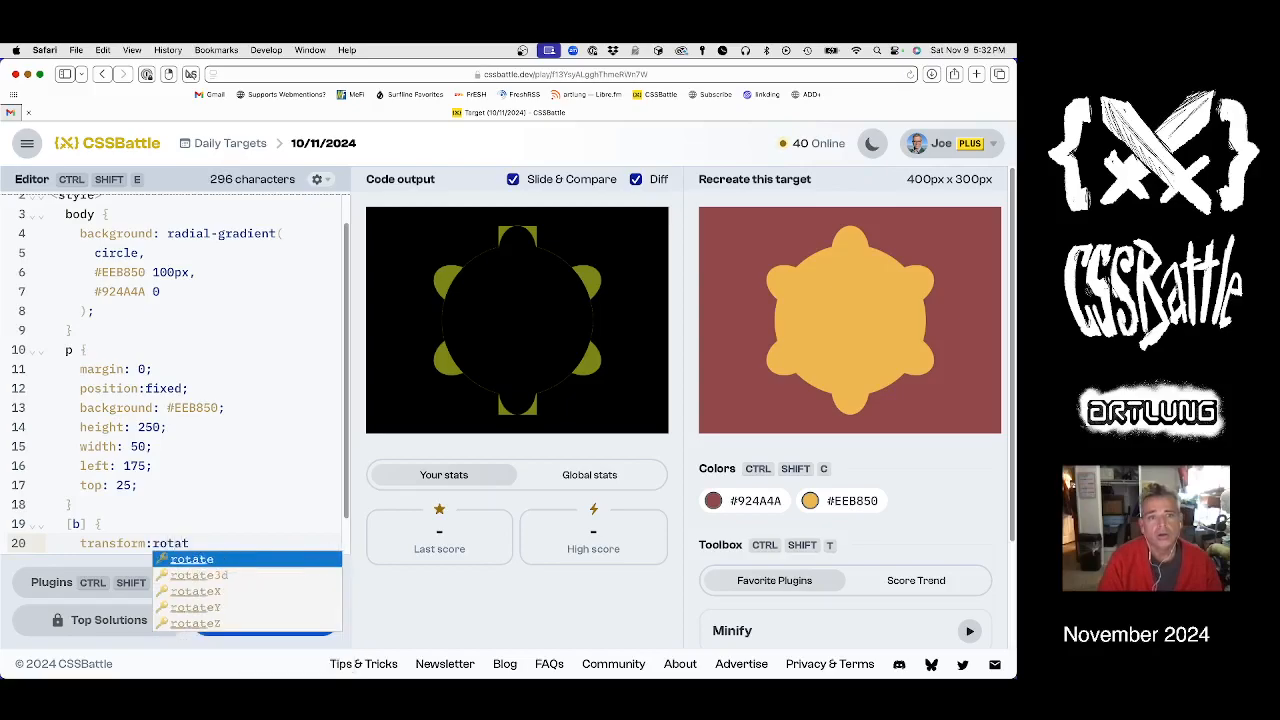
text(e()
text(30)
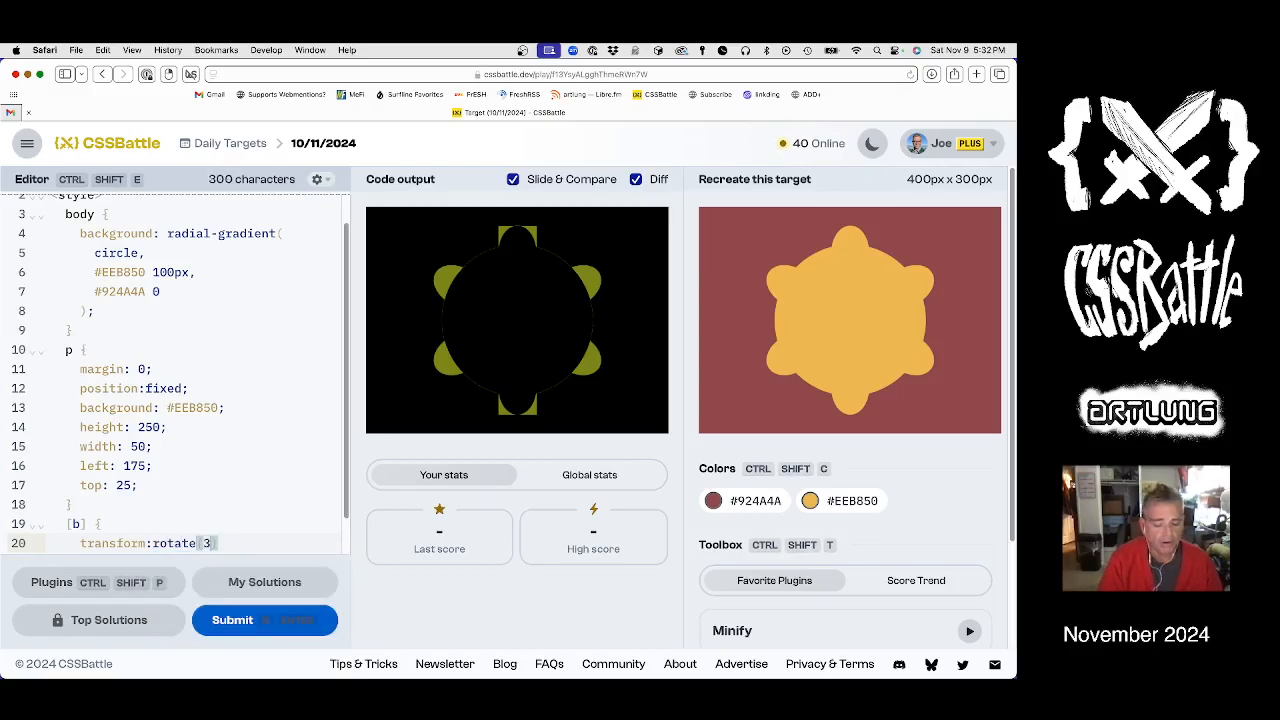
text(deg)
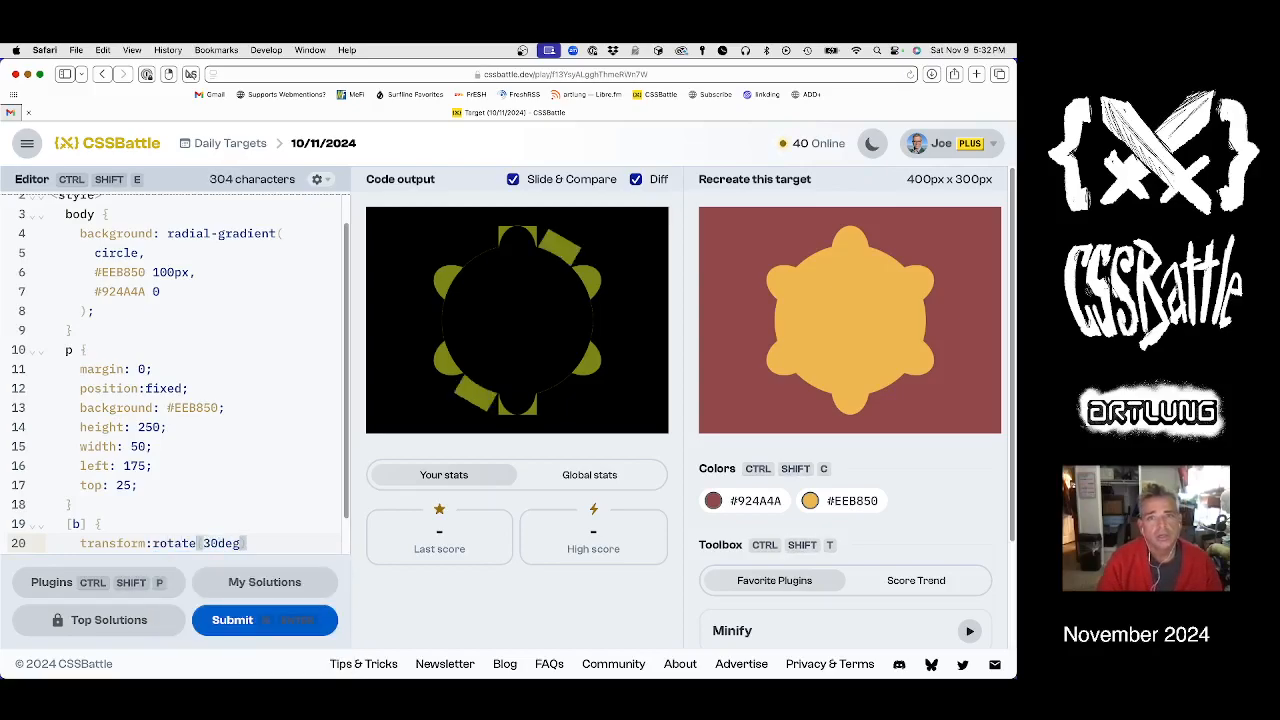
key(BackSpace)
key(BackSpace)
text(60)
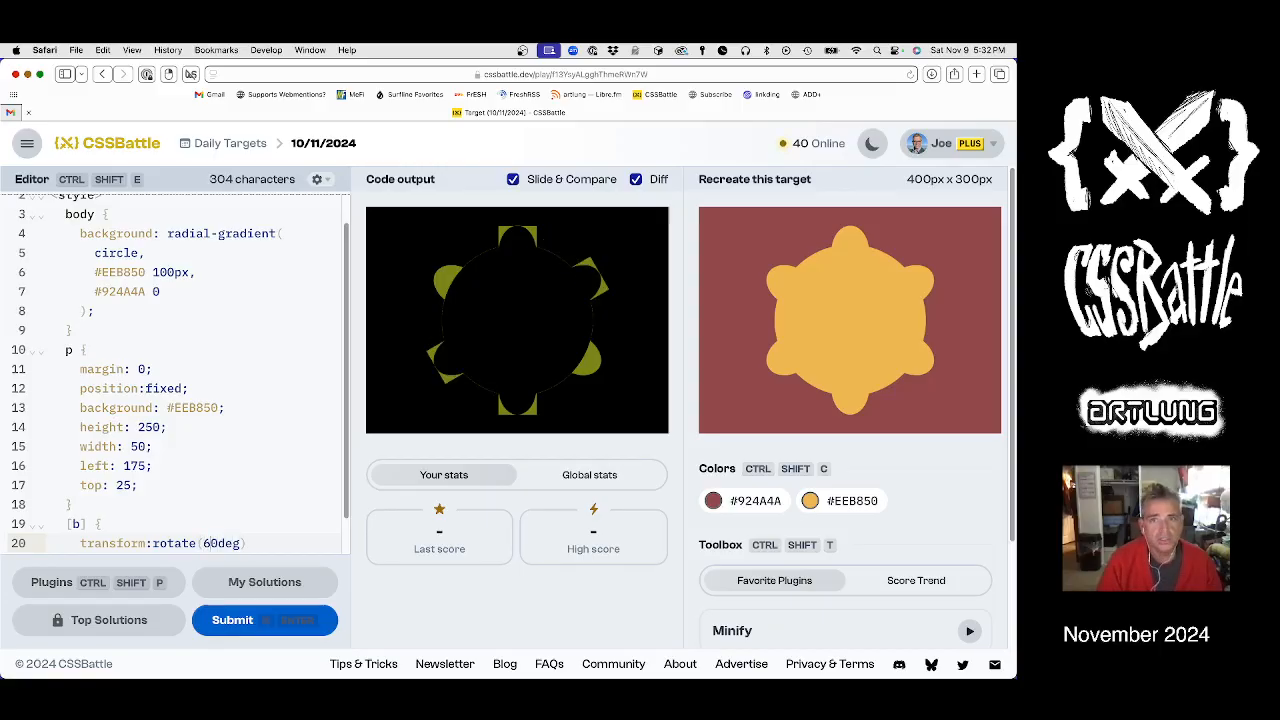
key(Down)
key(Down)
key(Down)
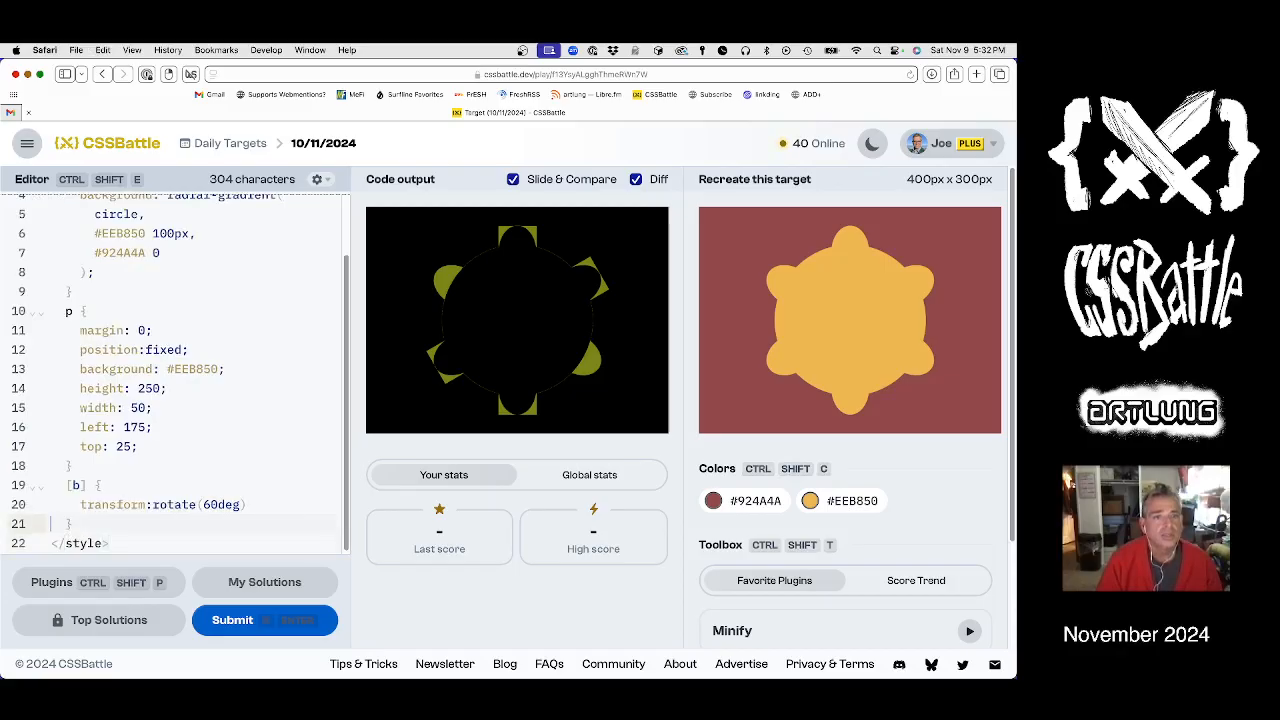
Step: Duplicate it as a [c] rule rotating -60deg and view the normal render
text([b] {     transform:rotate(60deg)   })
key(Up)
key(Up)
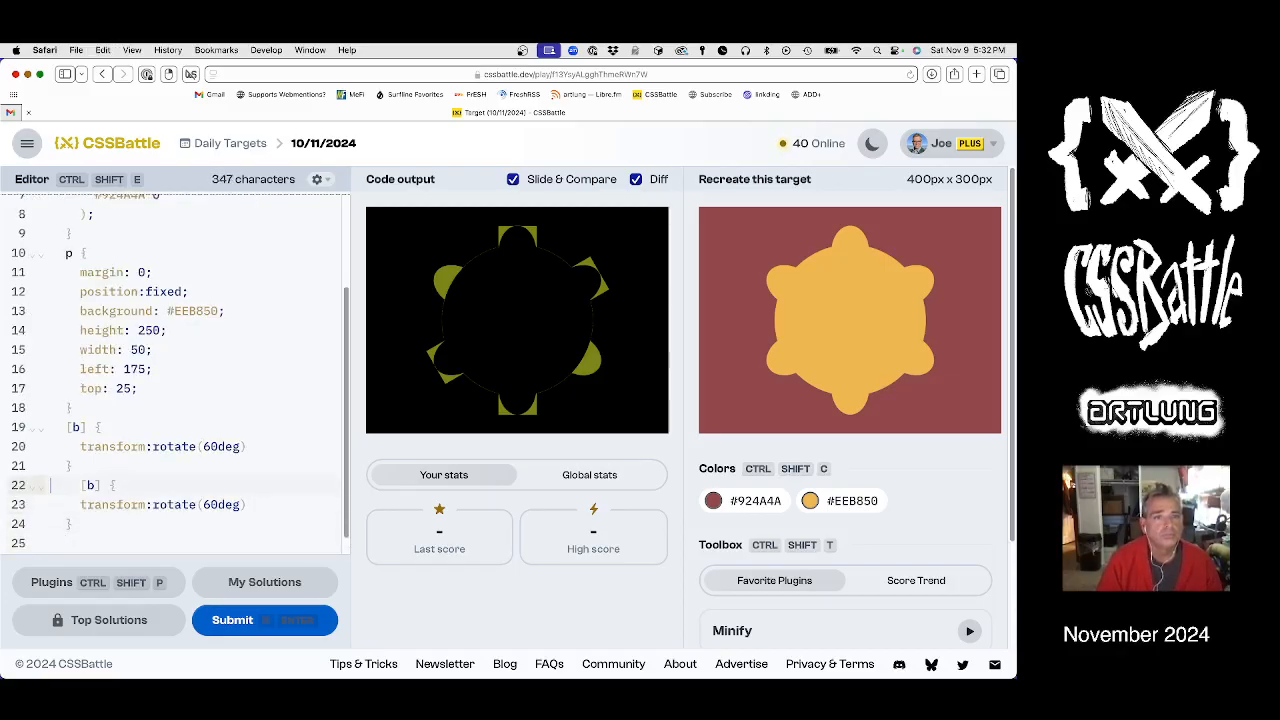
key(shift+Right)
text(c)
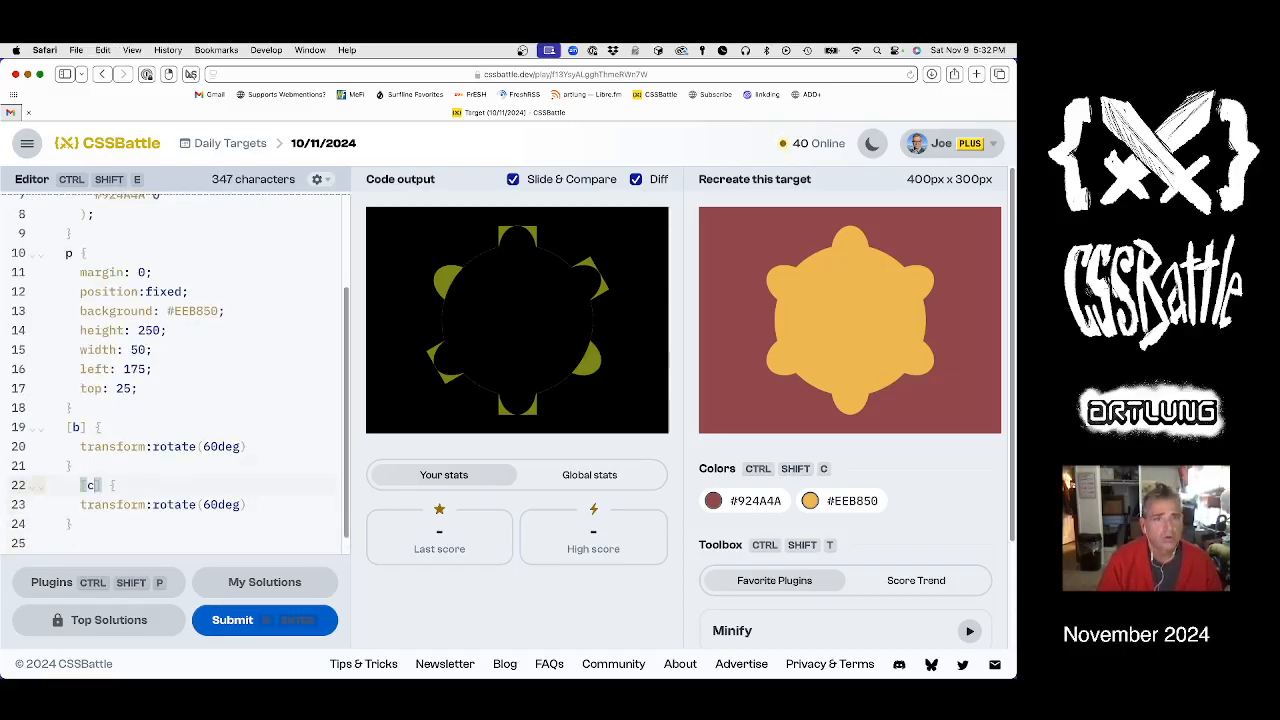
key(Down)
key(Down)
key(Up)
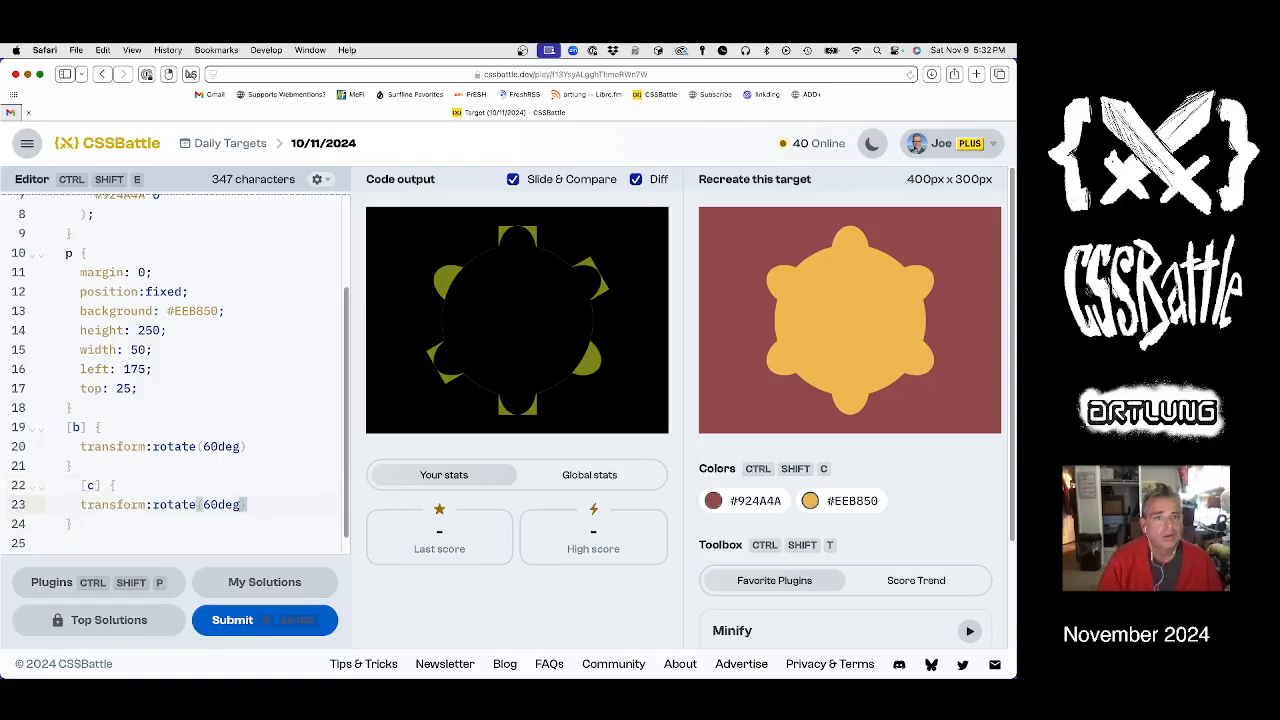
key(Left)
key(Left)
key(Left)
text(-)
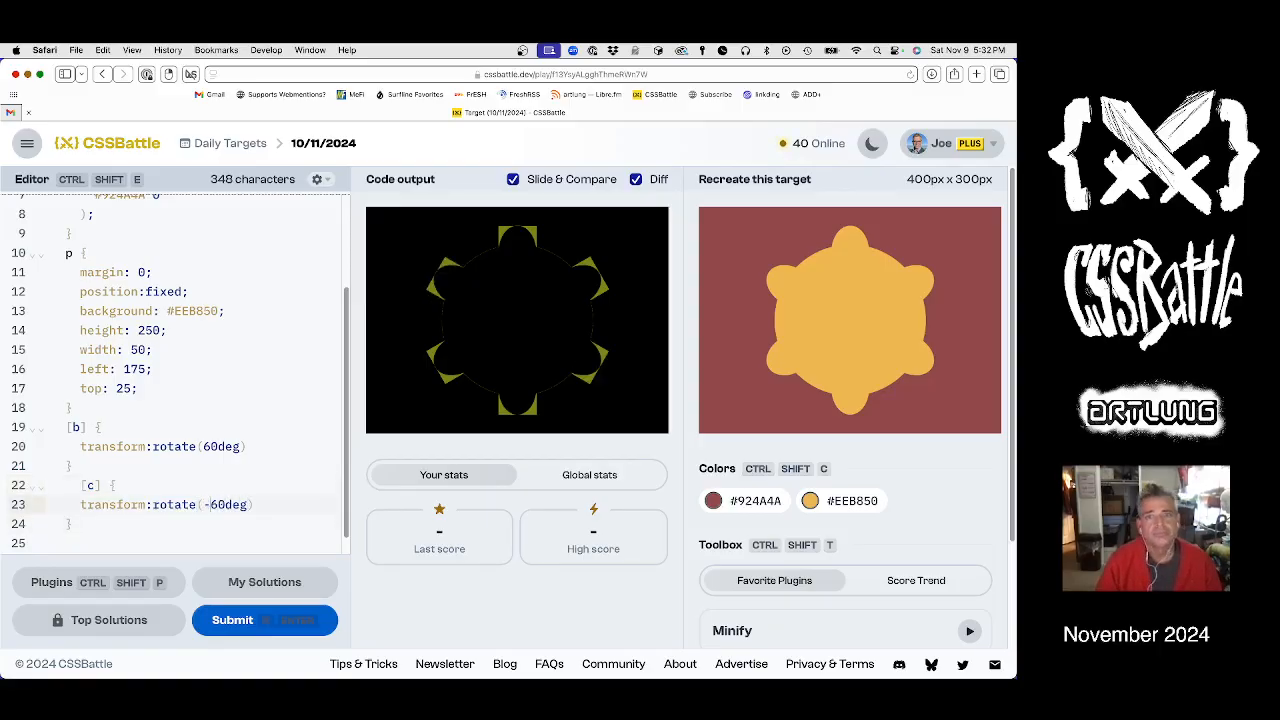
key(ctrl+shift+d)
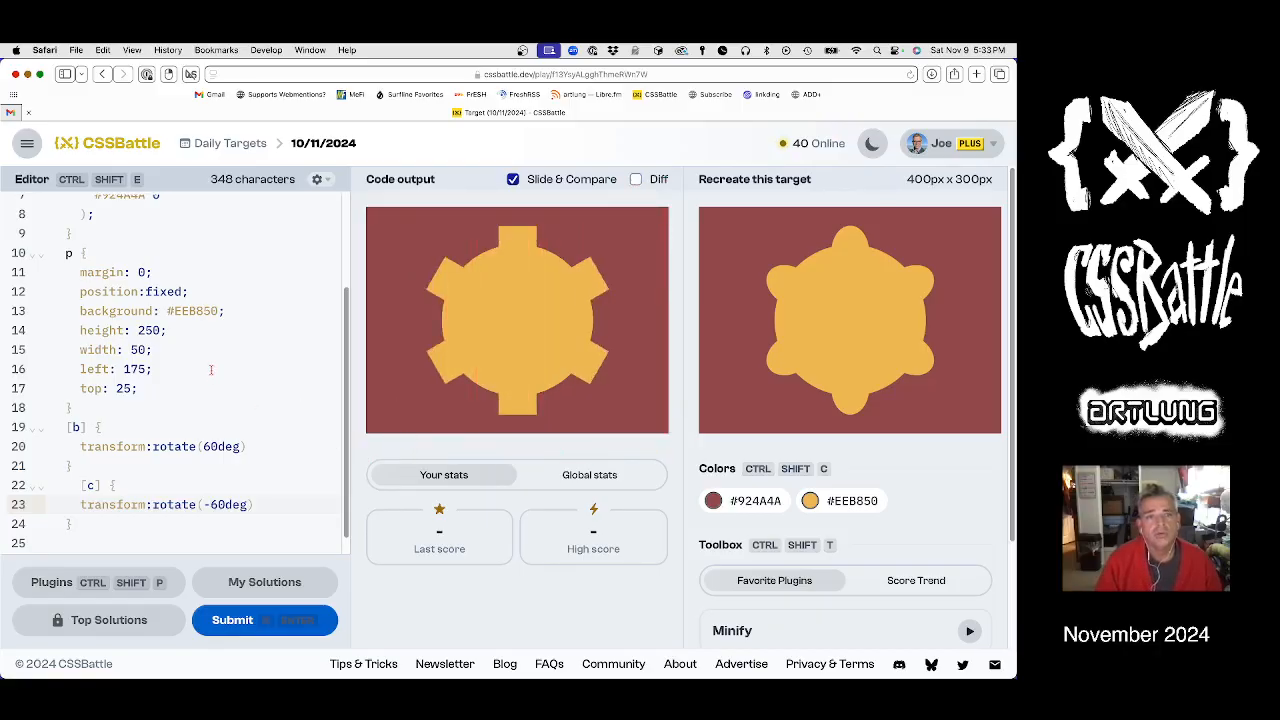
scroll(210, 370, up, 1)
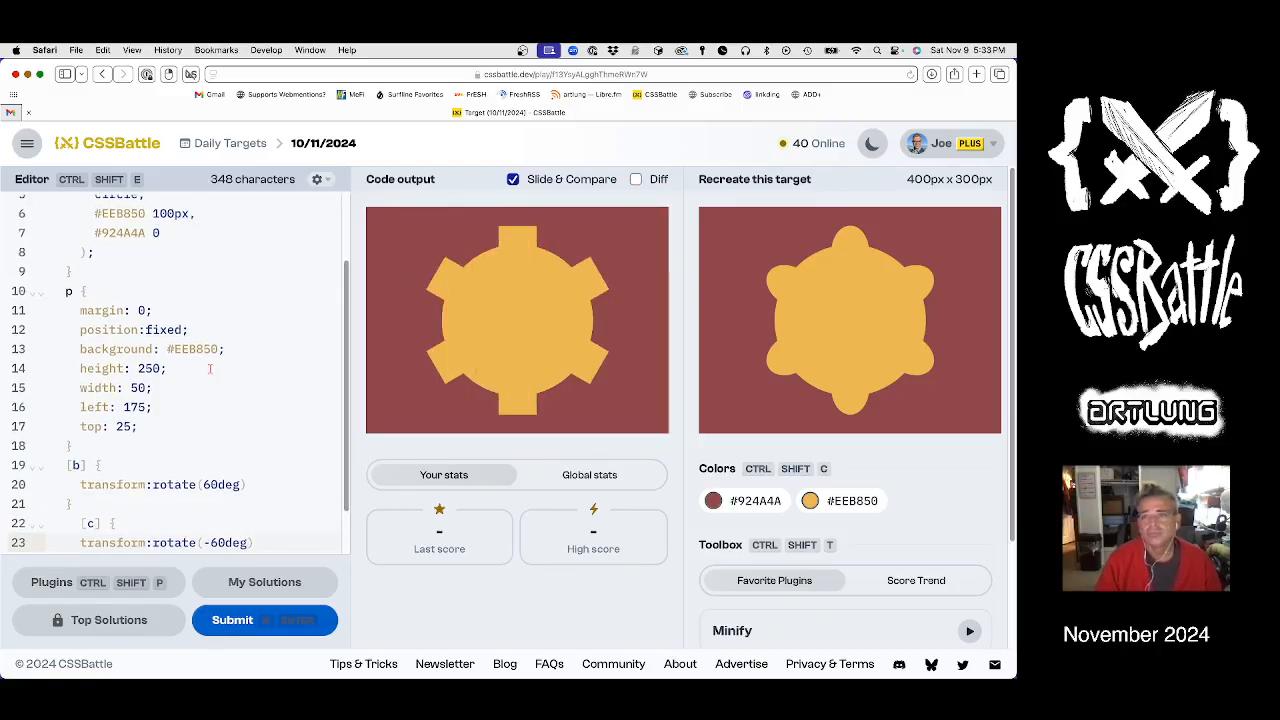
Step: Submit the gear solution, scoring 565.49 points at 98.3% match
click(232, 614)
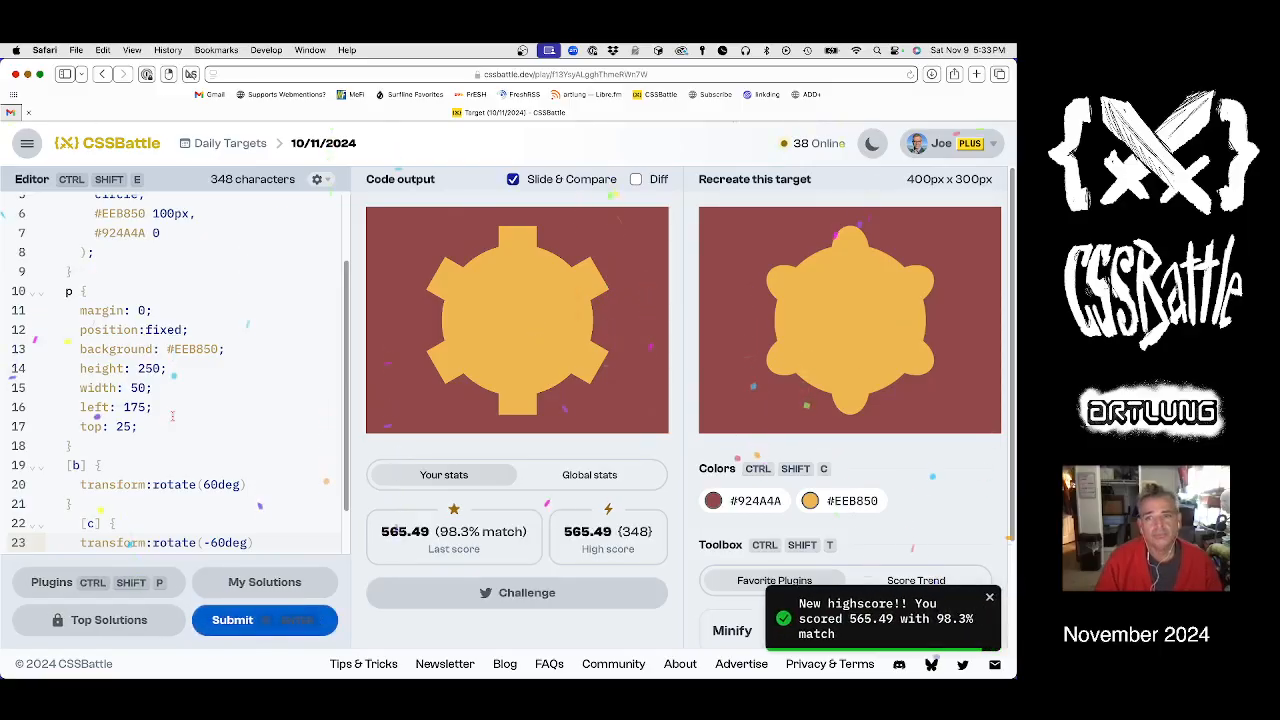
click(171, 425)
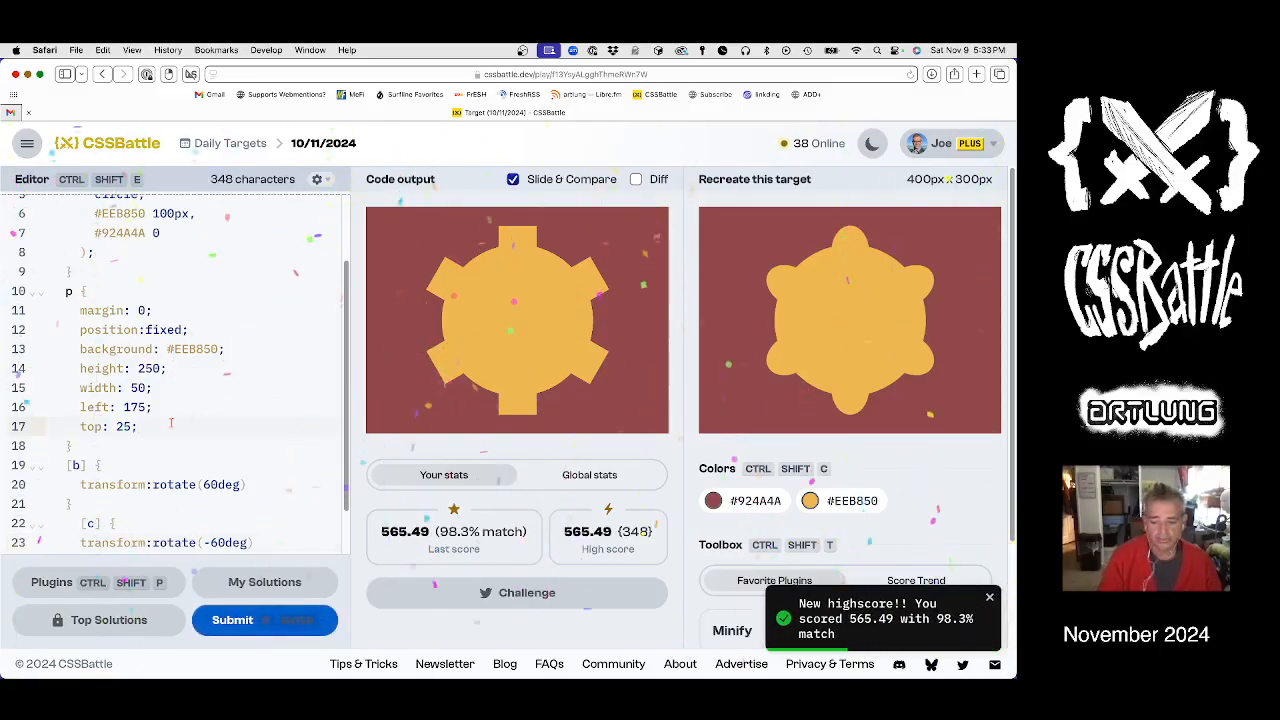
Step: Add a border-radius declaration to the p rule with Diff on and make it an elliptical two-value radius
key(Return)
text(border-ra)
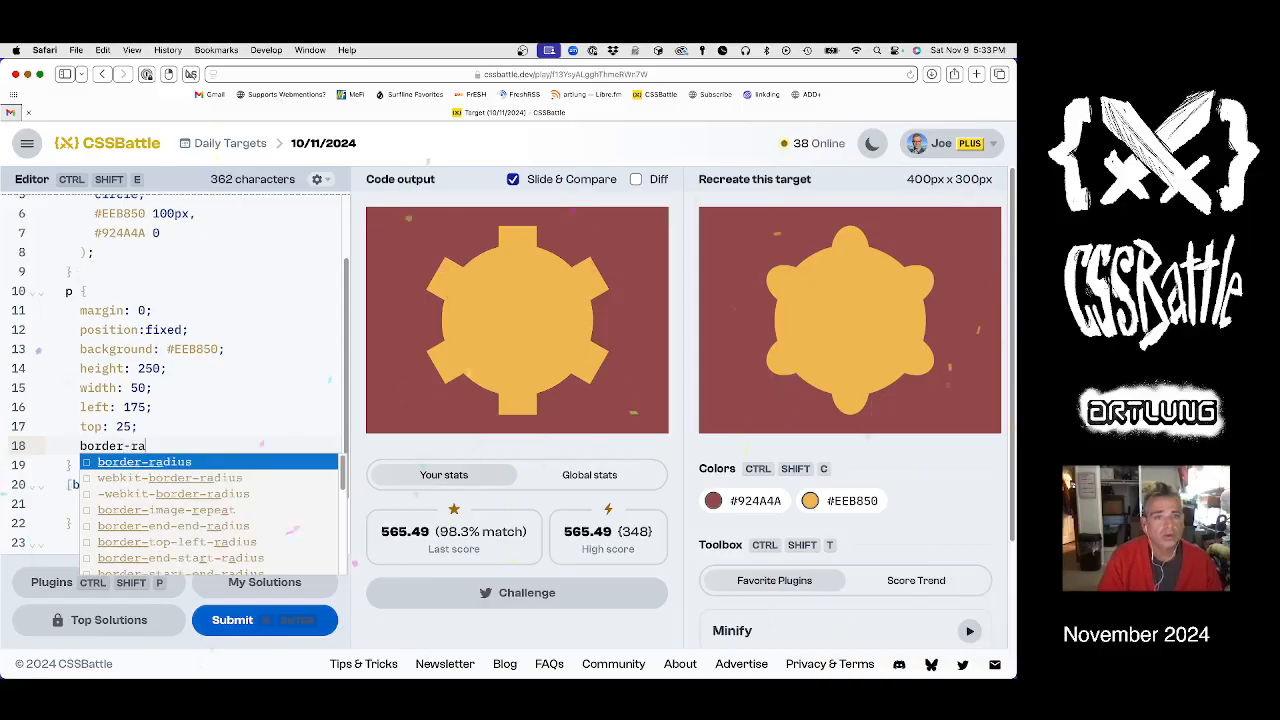
text(dius: 50)
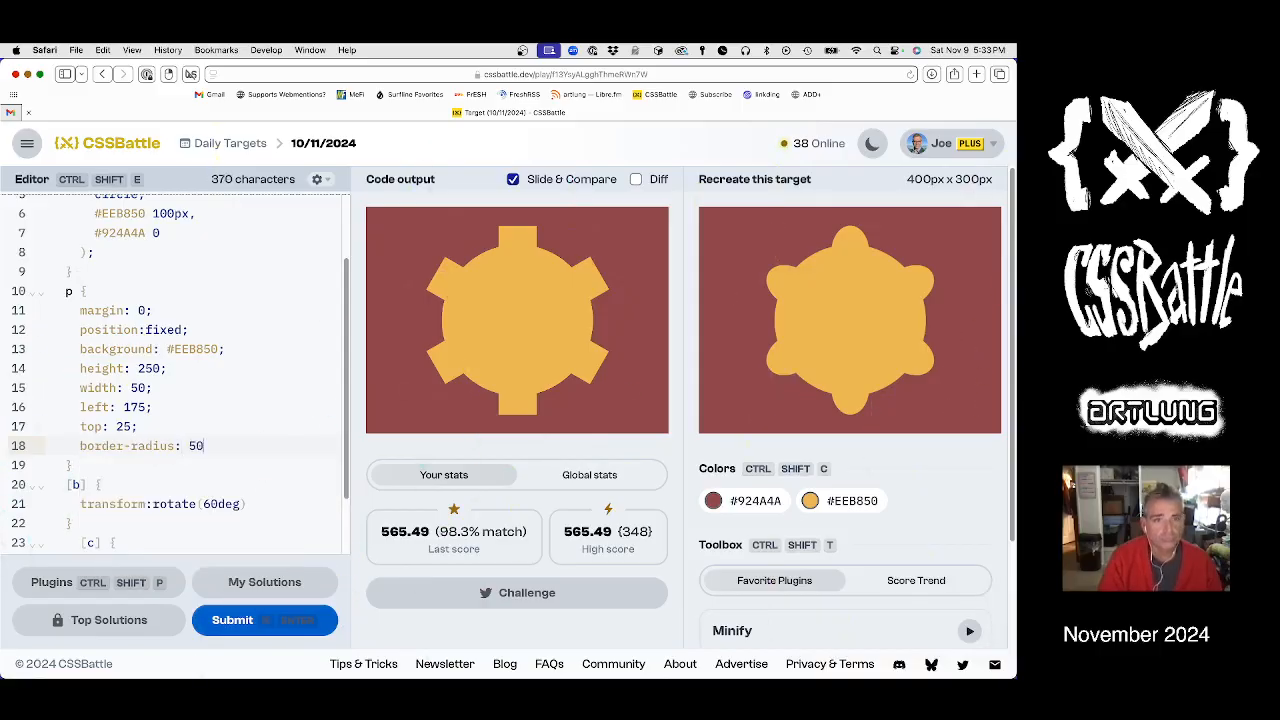
text(px)
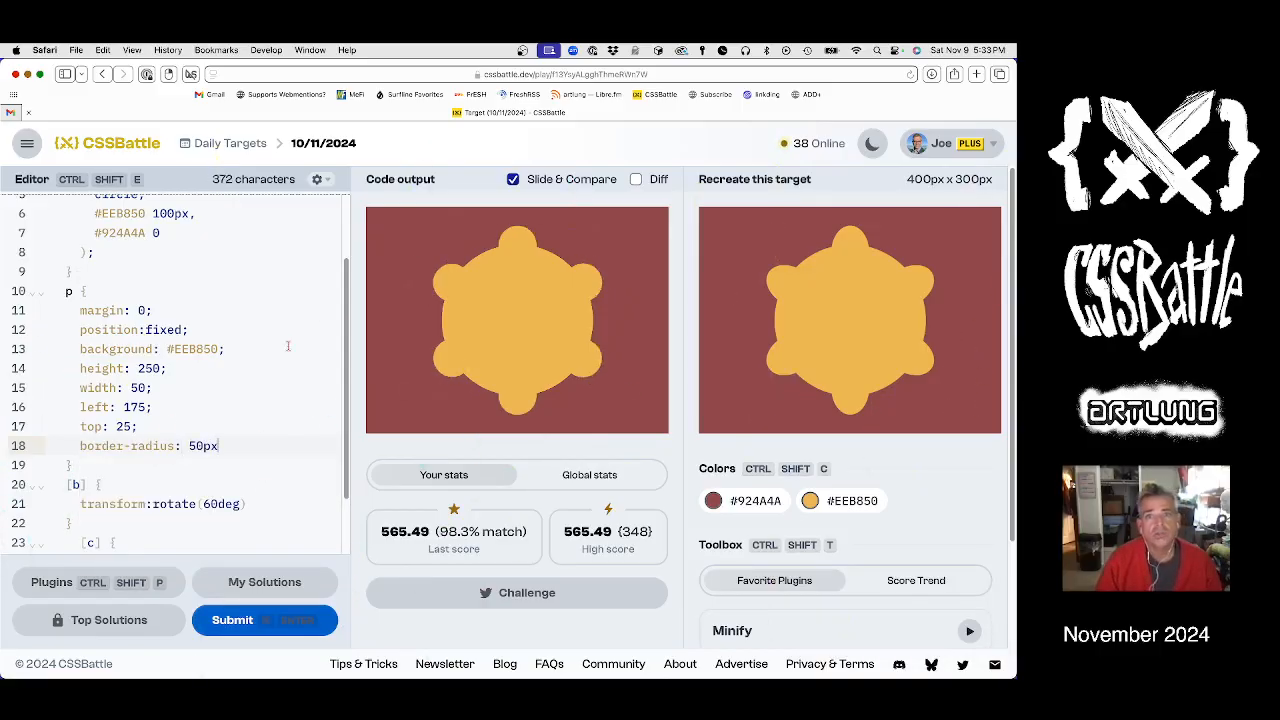
click(637, 180)
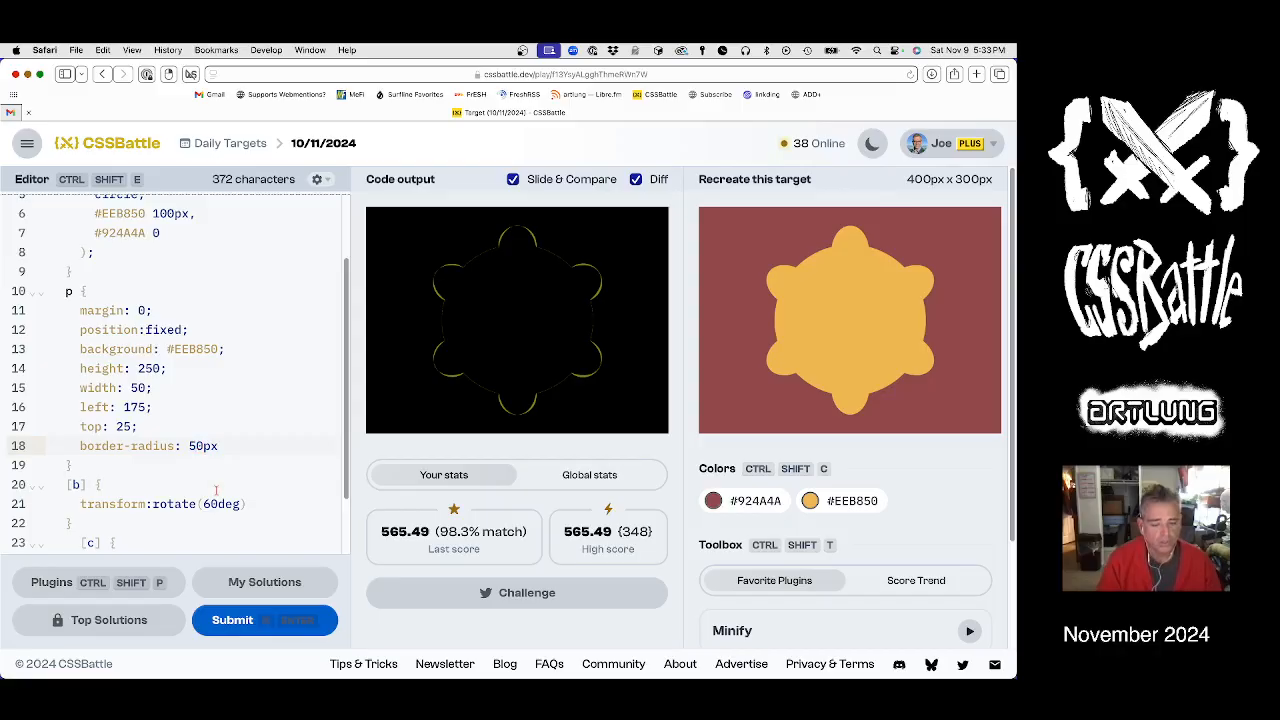
key(BackSpace)
key(BackSpace)
text(25)
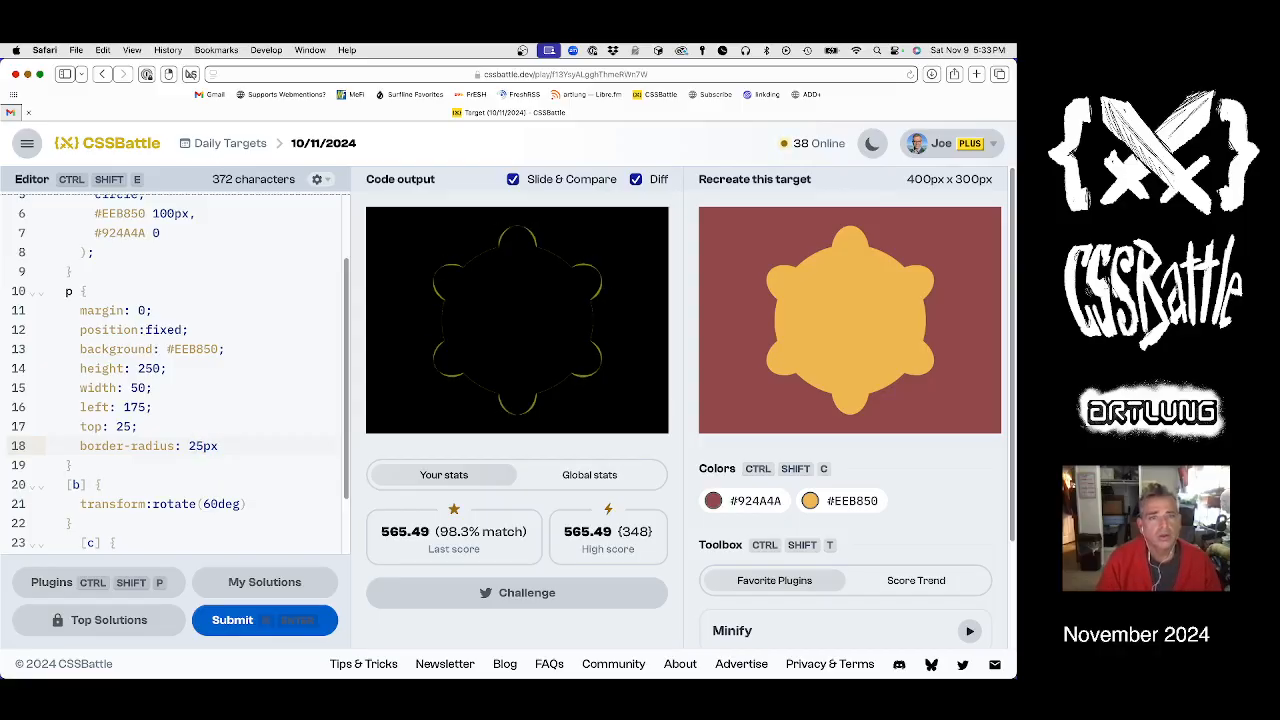
key(BackSpace)
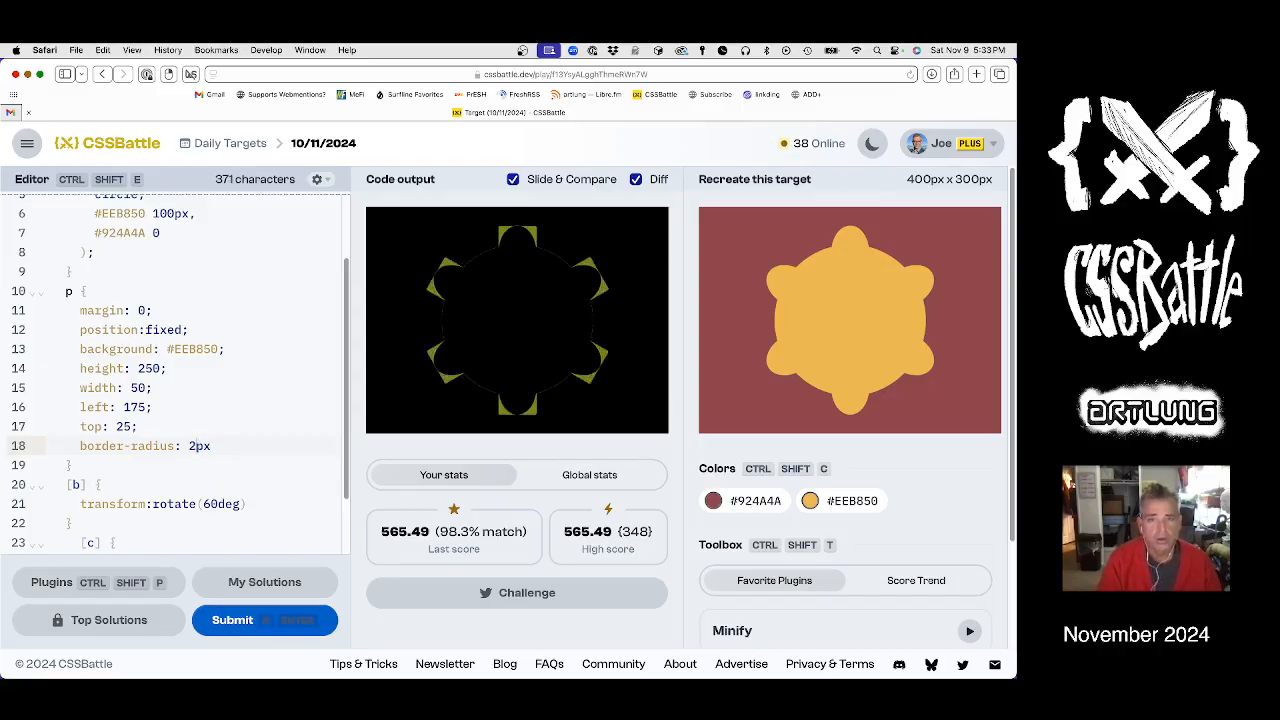
text(0)
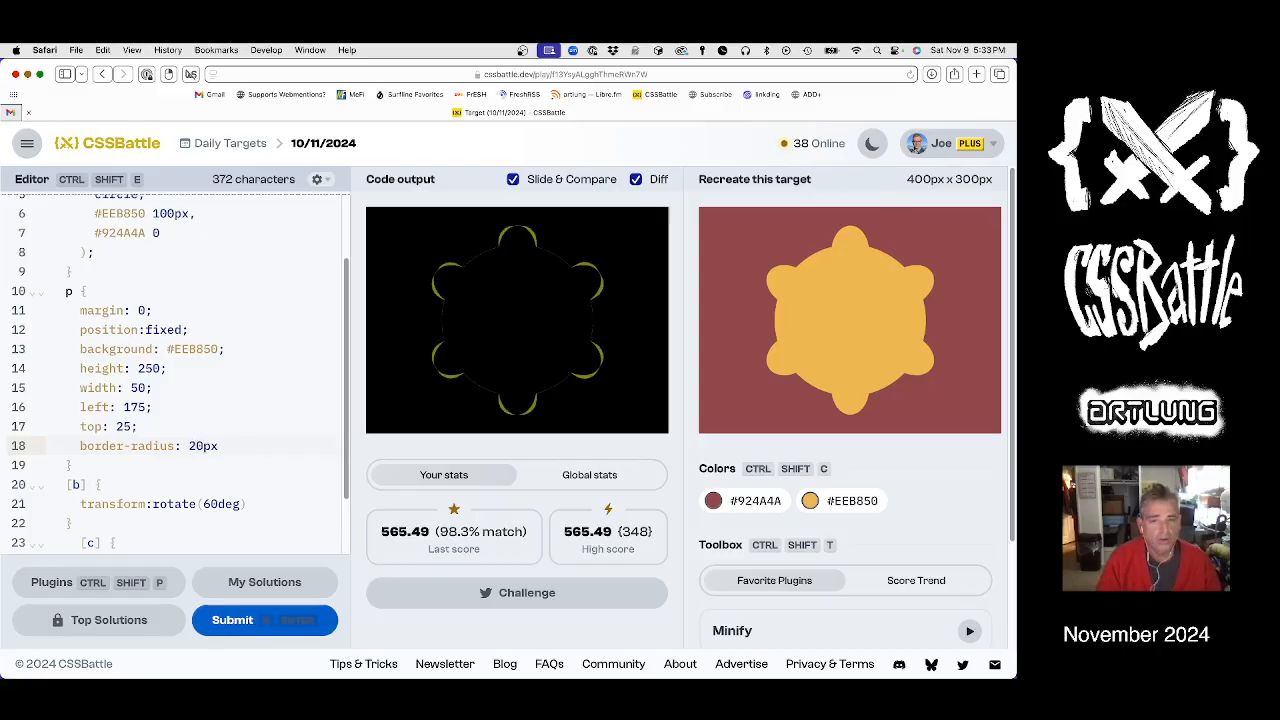
key(BackSpace)
key(BackSpace)
text(30)
key(BackSpace)
text(5)
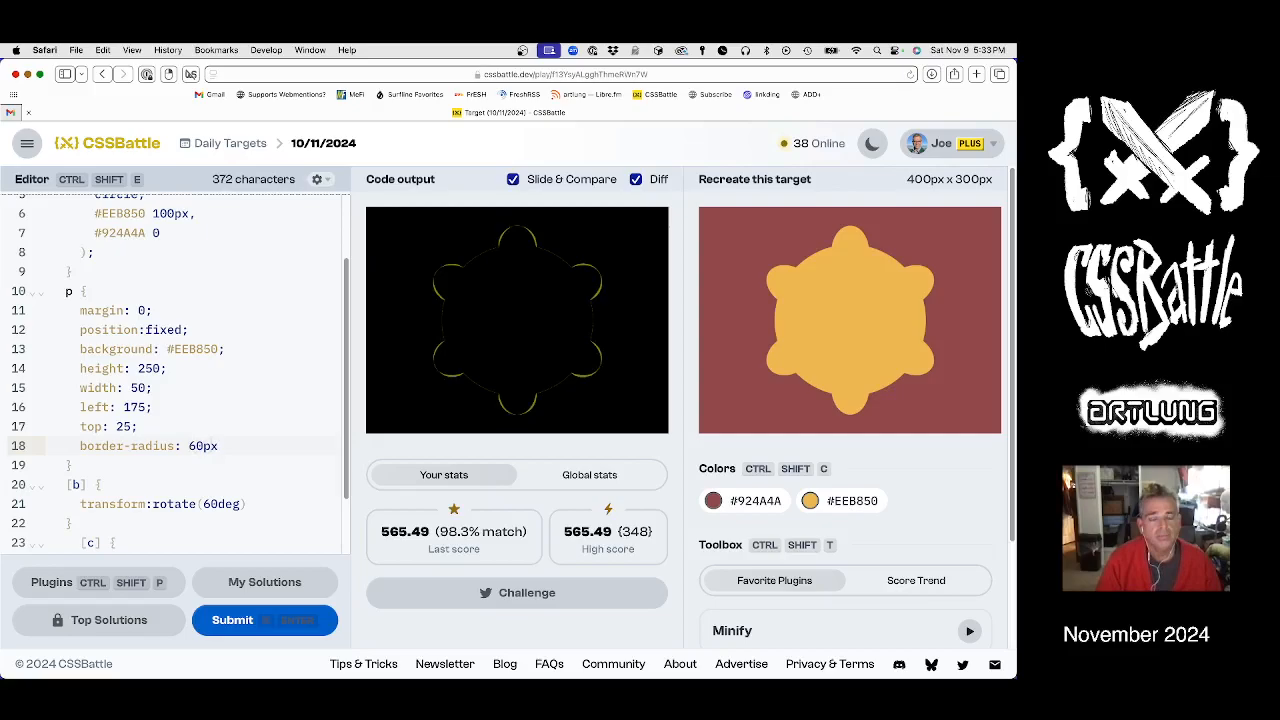
text(/ )
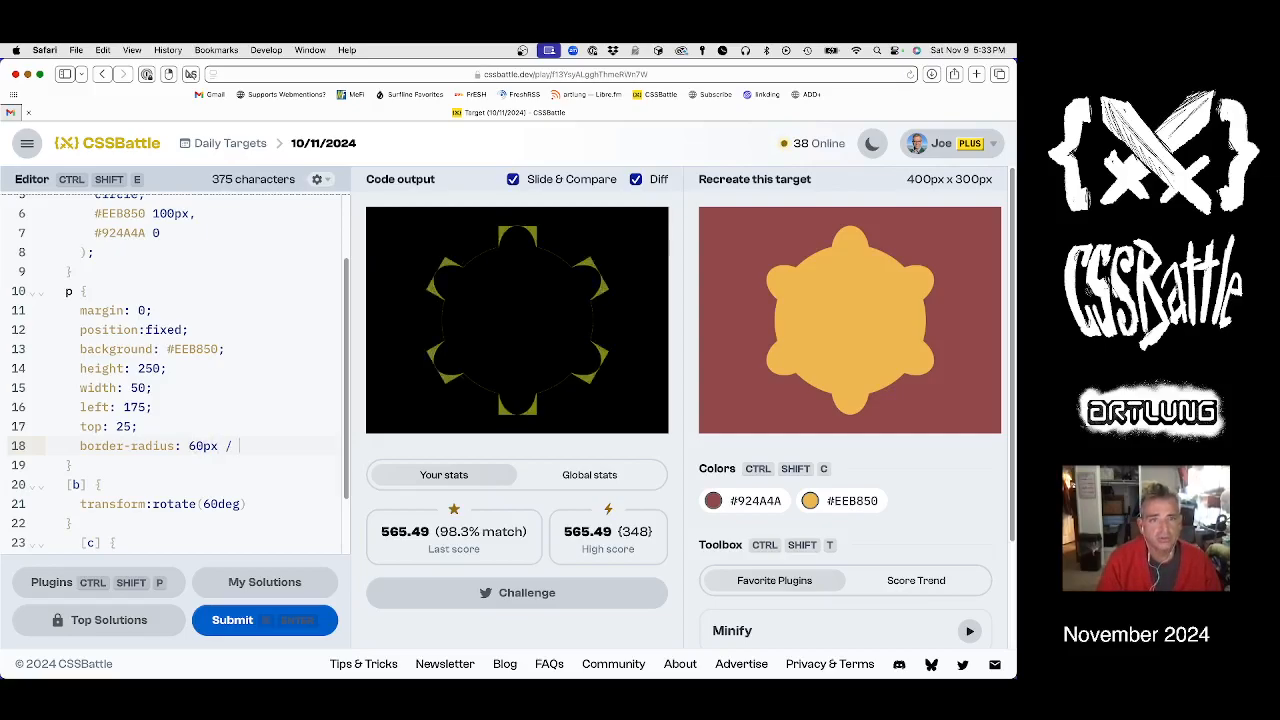
text(40px)
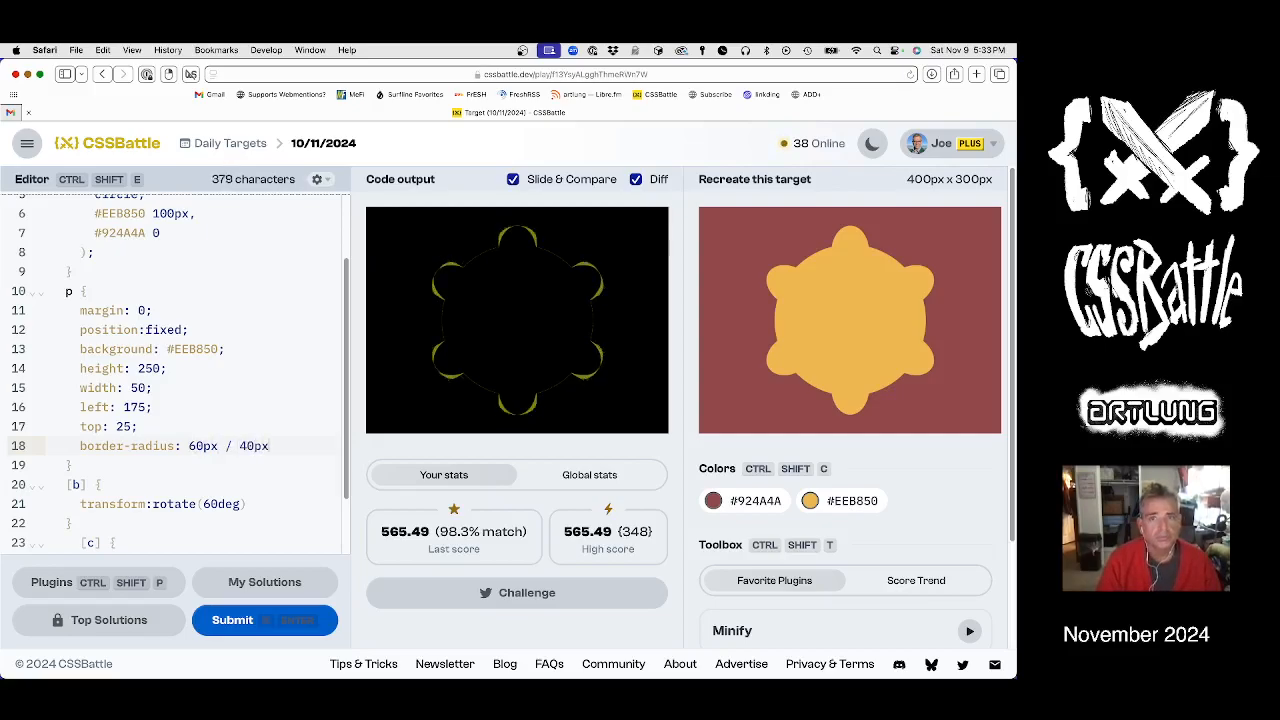
Step: Tune the vertical radius through 60px, 80px and 90px, settling on border-radius: 60px / 80px
key(BackSpace)
key(BackSpace)
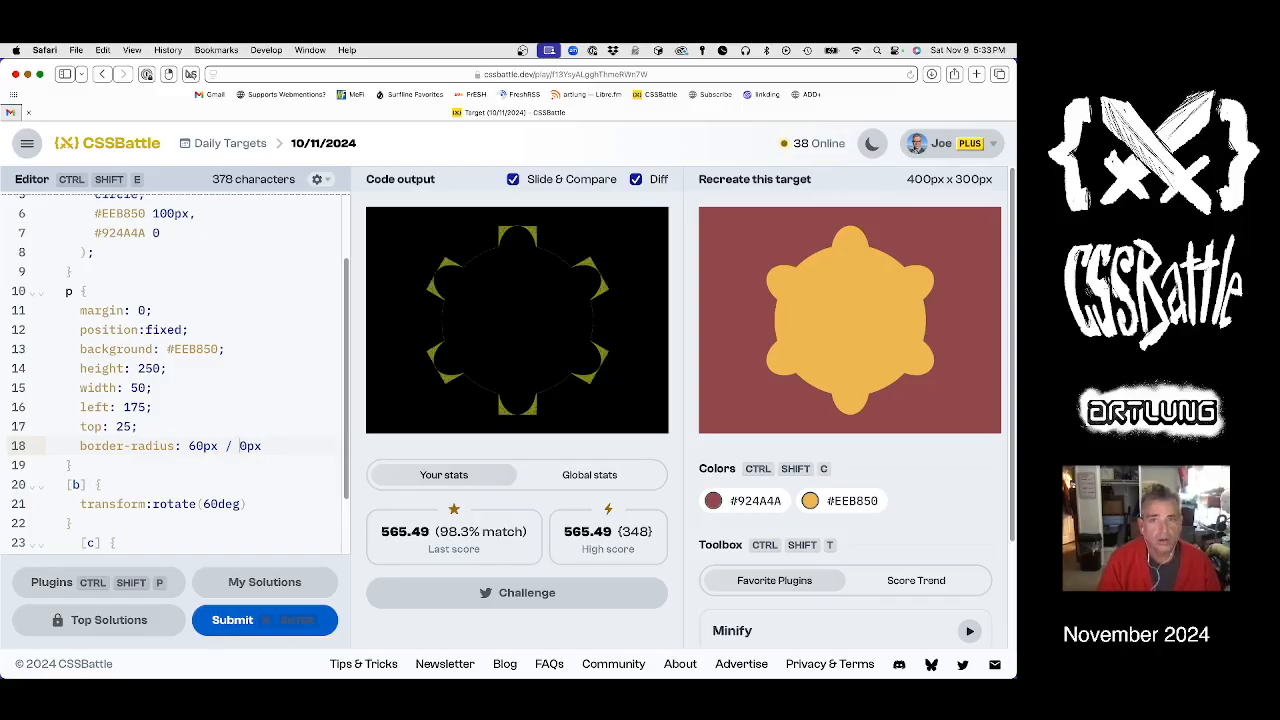
text(60)
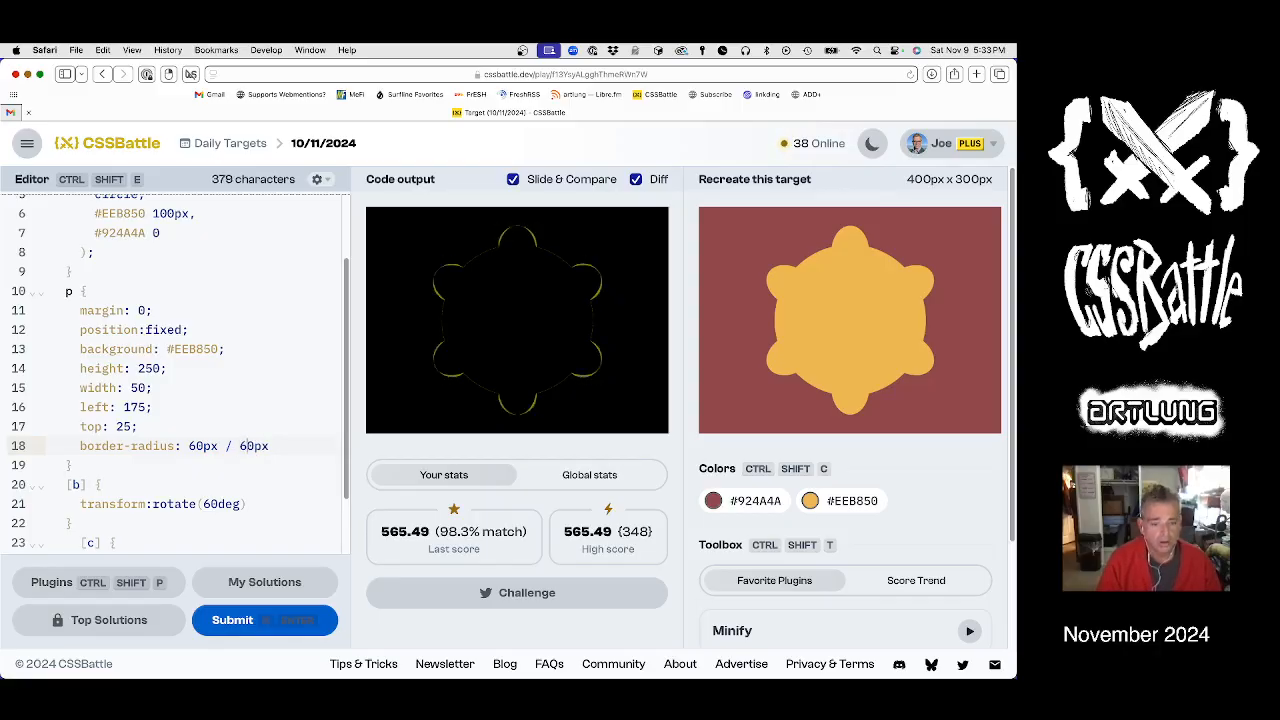
key(BackSpace)
key(BackSpace)
text(80)
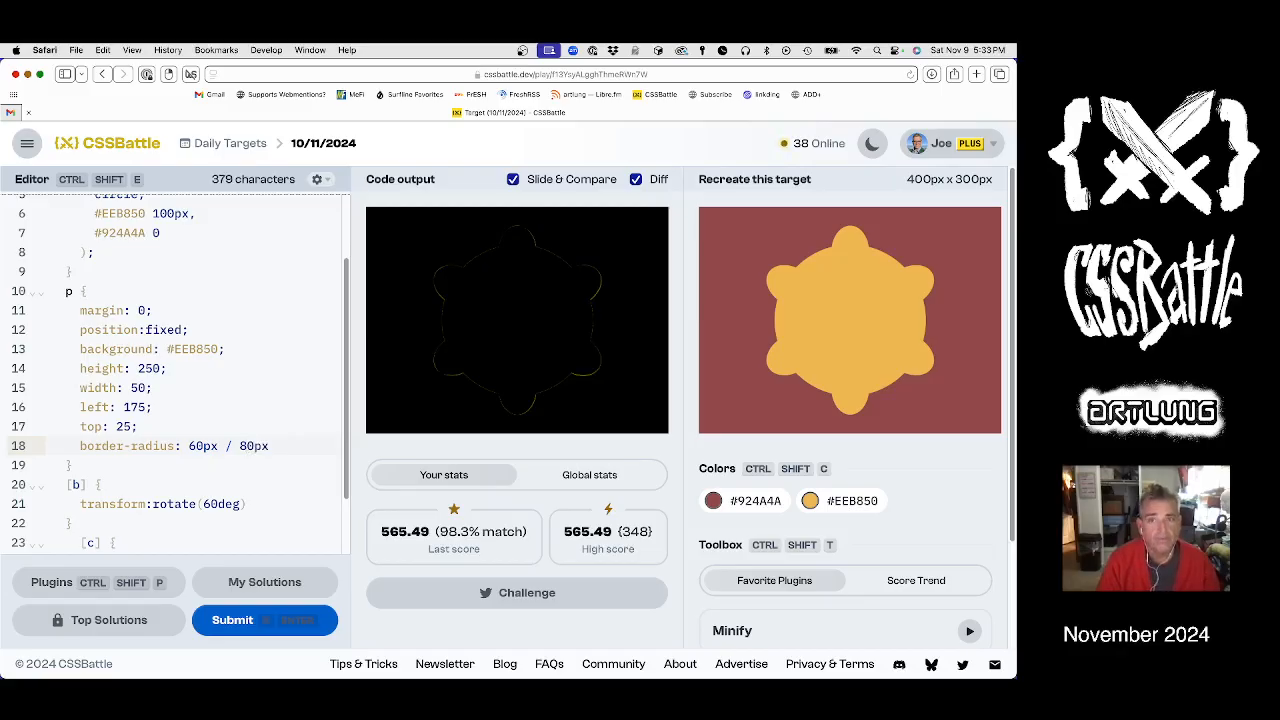
key(BackSpace)
key(BackSpace)
text(90)
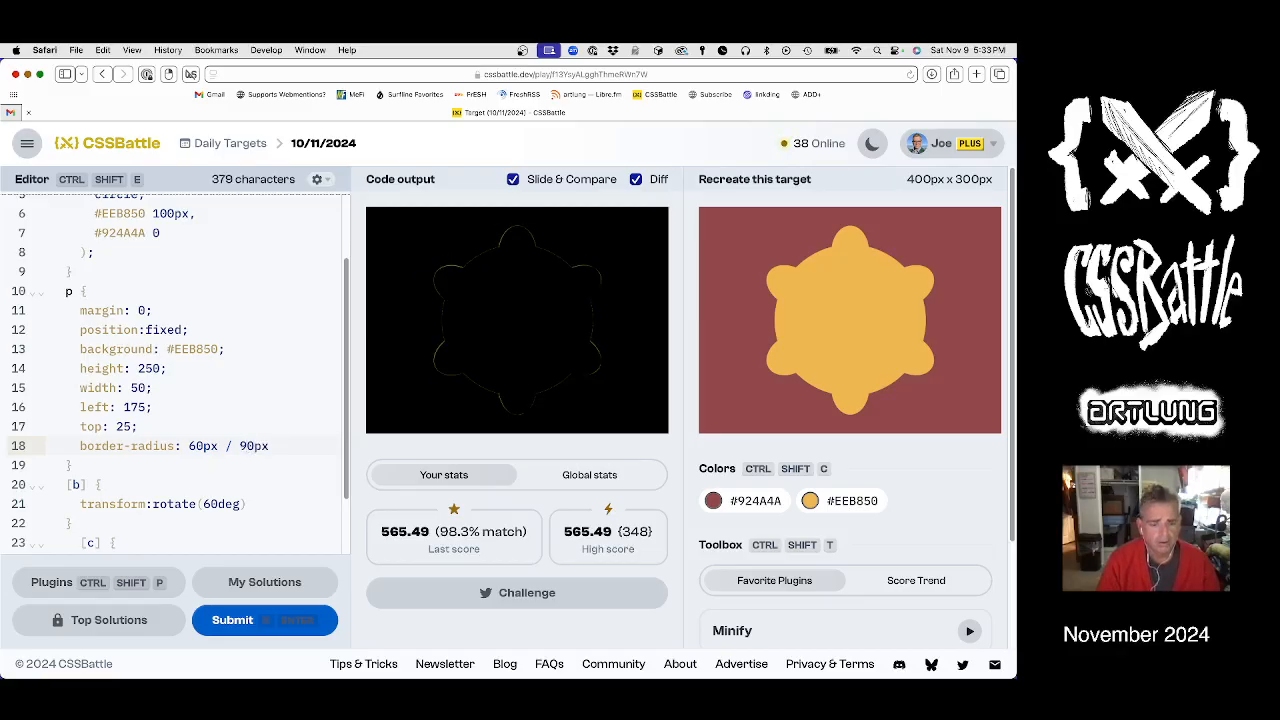
key(BackSpace)
key(BackSpace)
text(80)
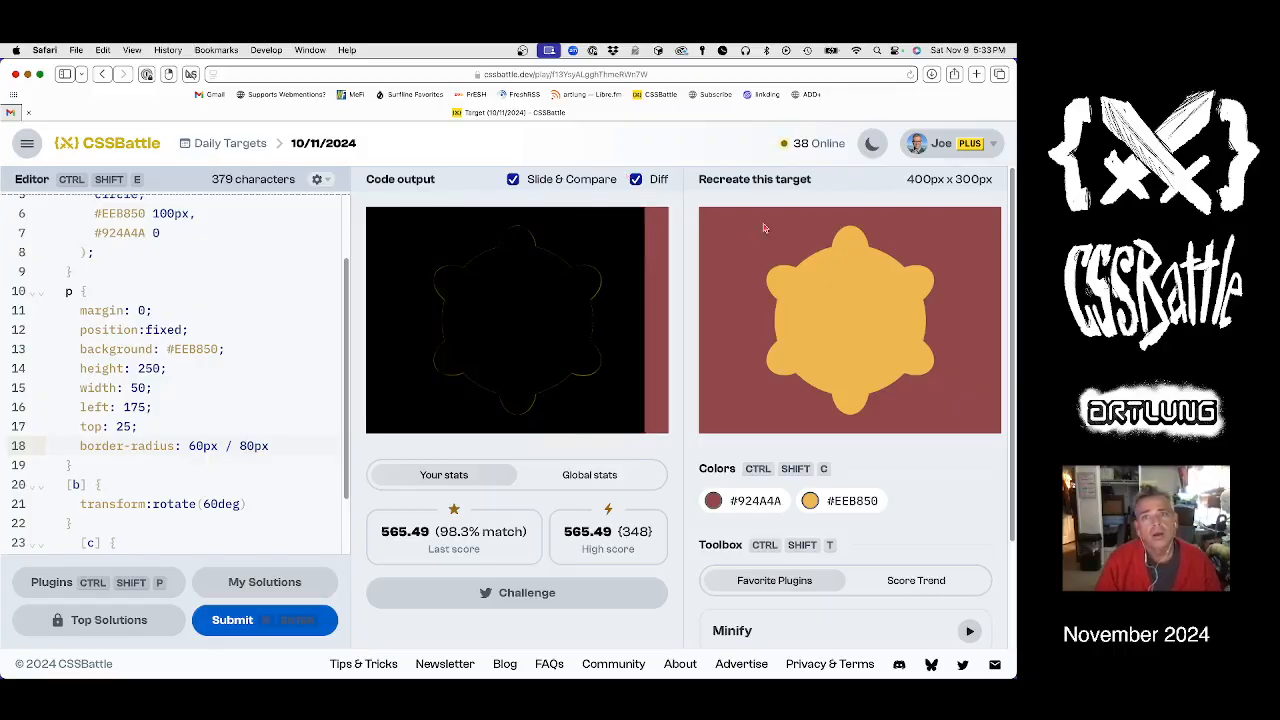
Step: Turn Diff off and submit, scoring 610.8 at 100% match with 379 characters
click(636, 179)
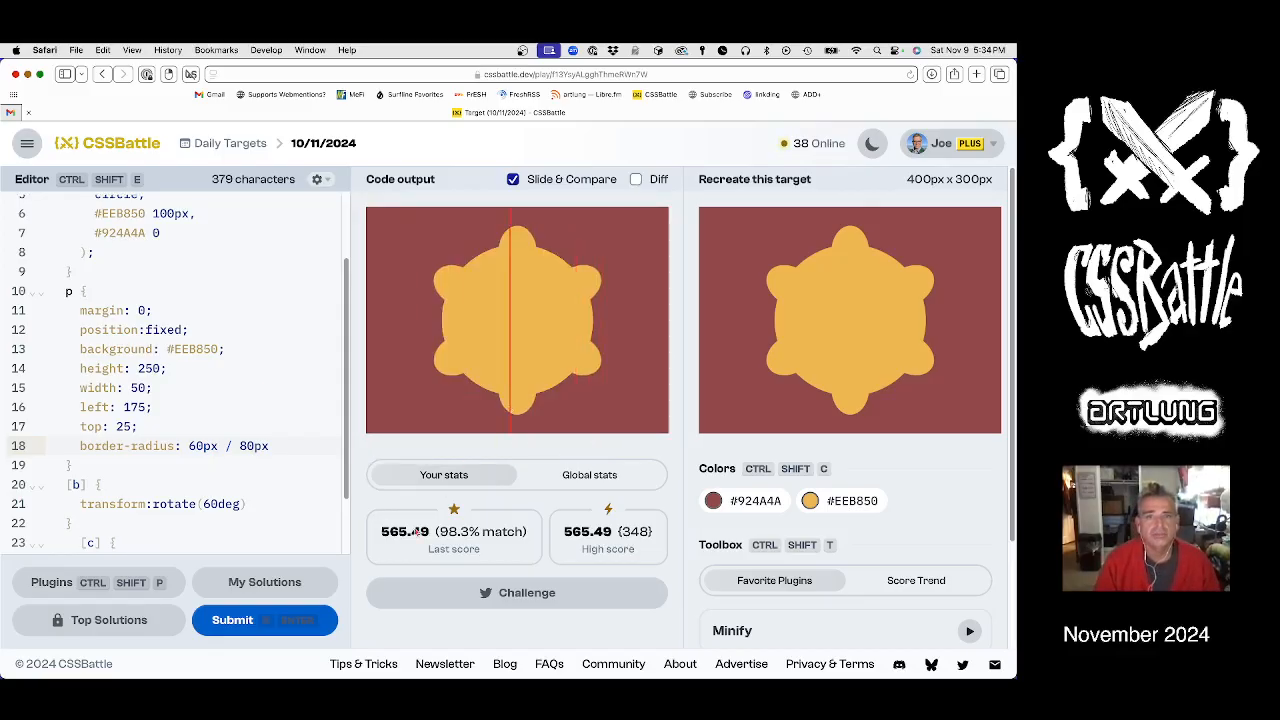
key(ctrl+Return)
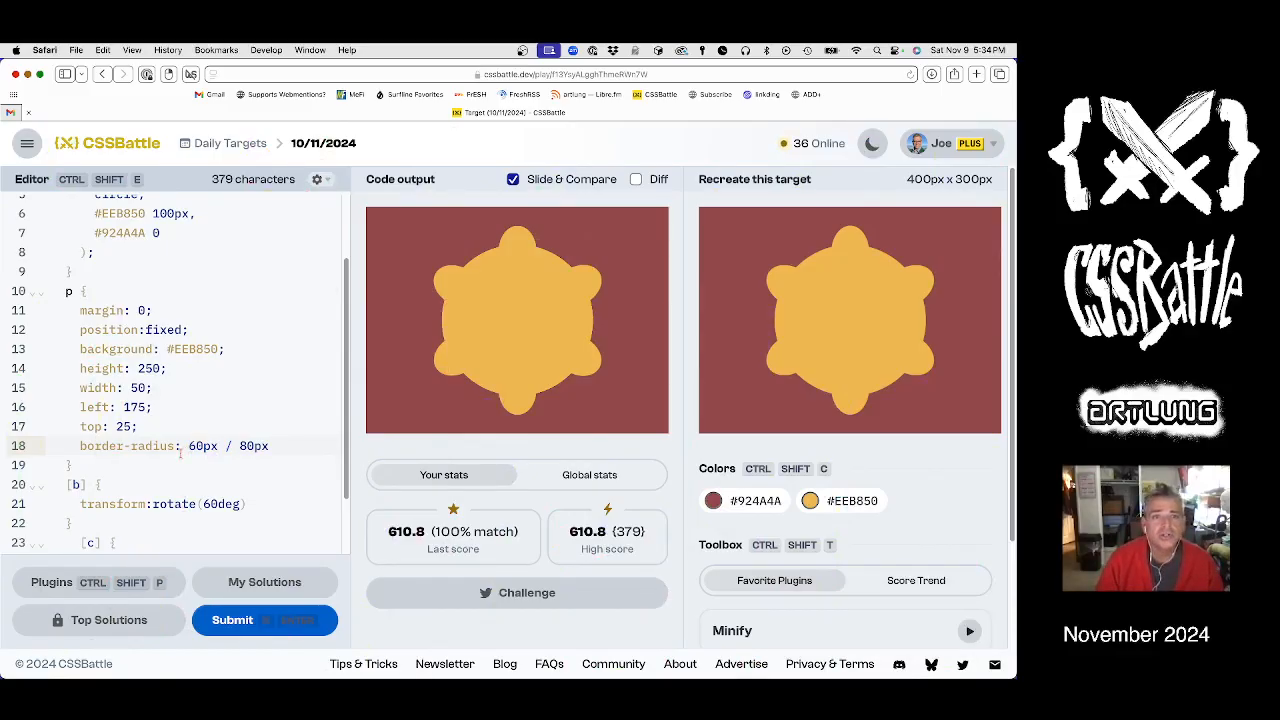
shift+click(279, 445)
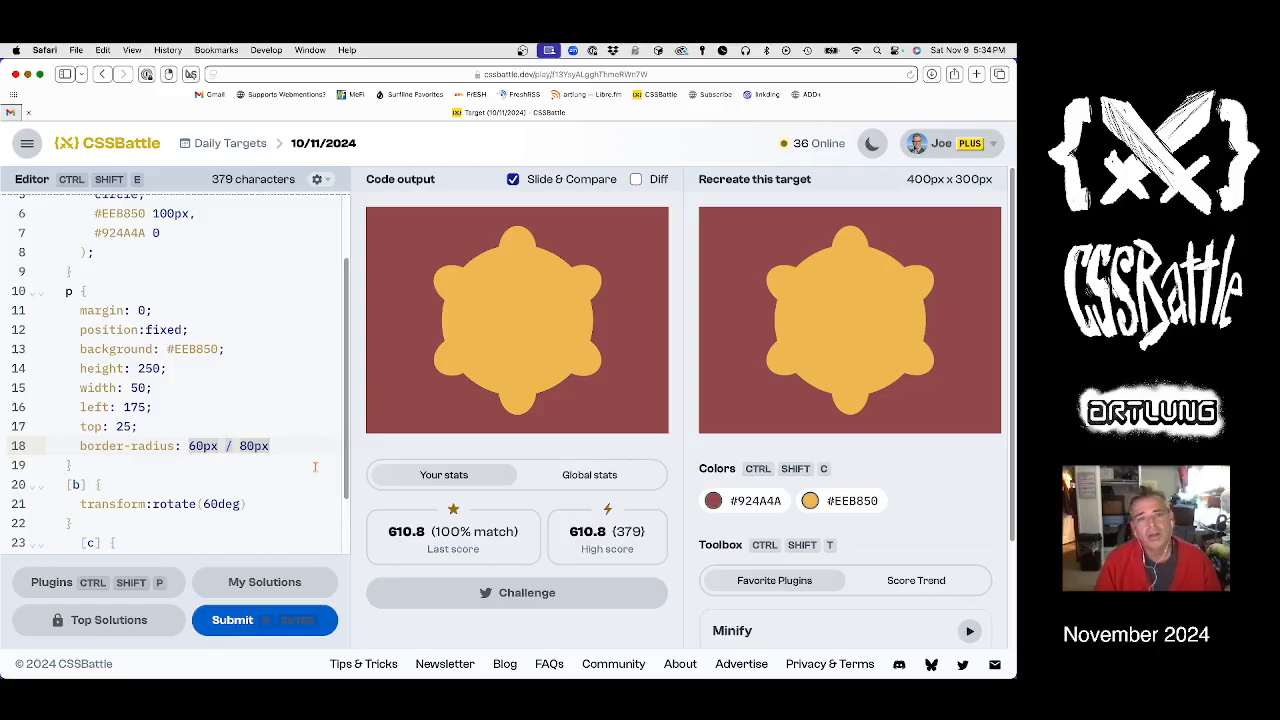
scroll(823, 500, down, 4)
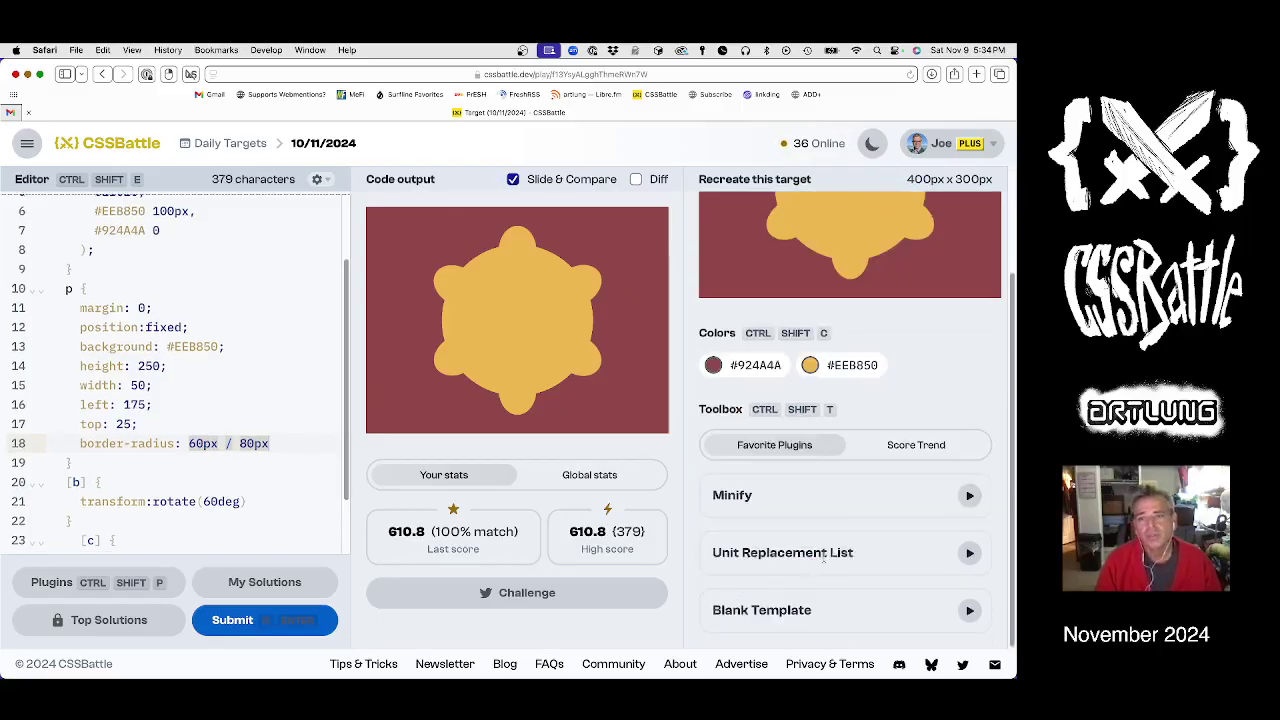
Step: Minify the code to 245 characters, removing the spaces around the radius slash, and resubmit
click(969, 495)
click(969, 552)
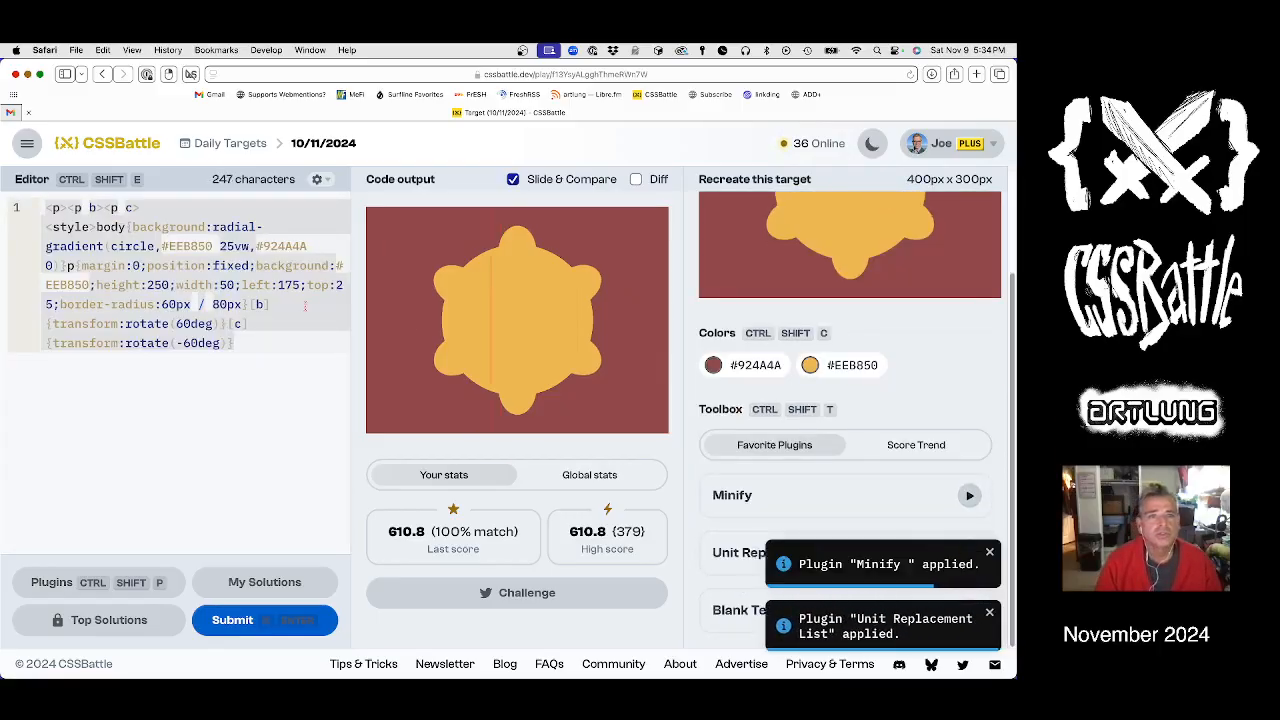
click(199, 304)
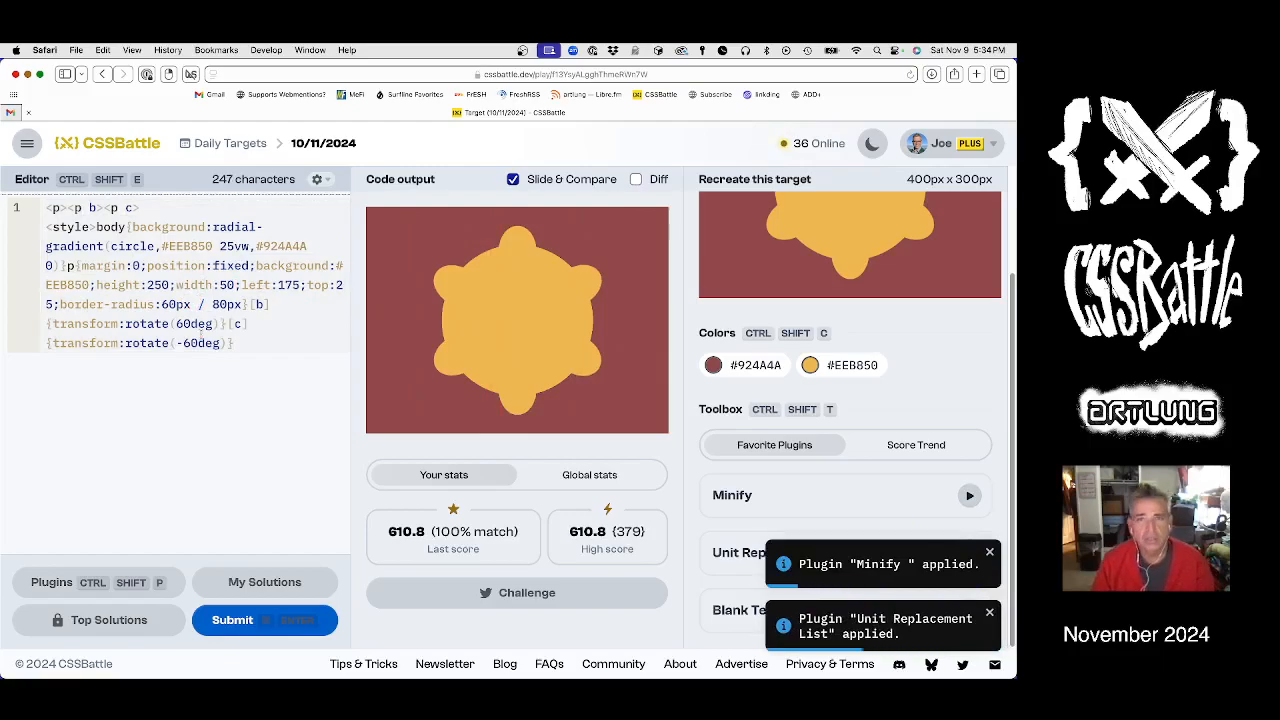
key(BackSpace)
key(Delete)
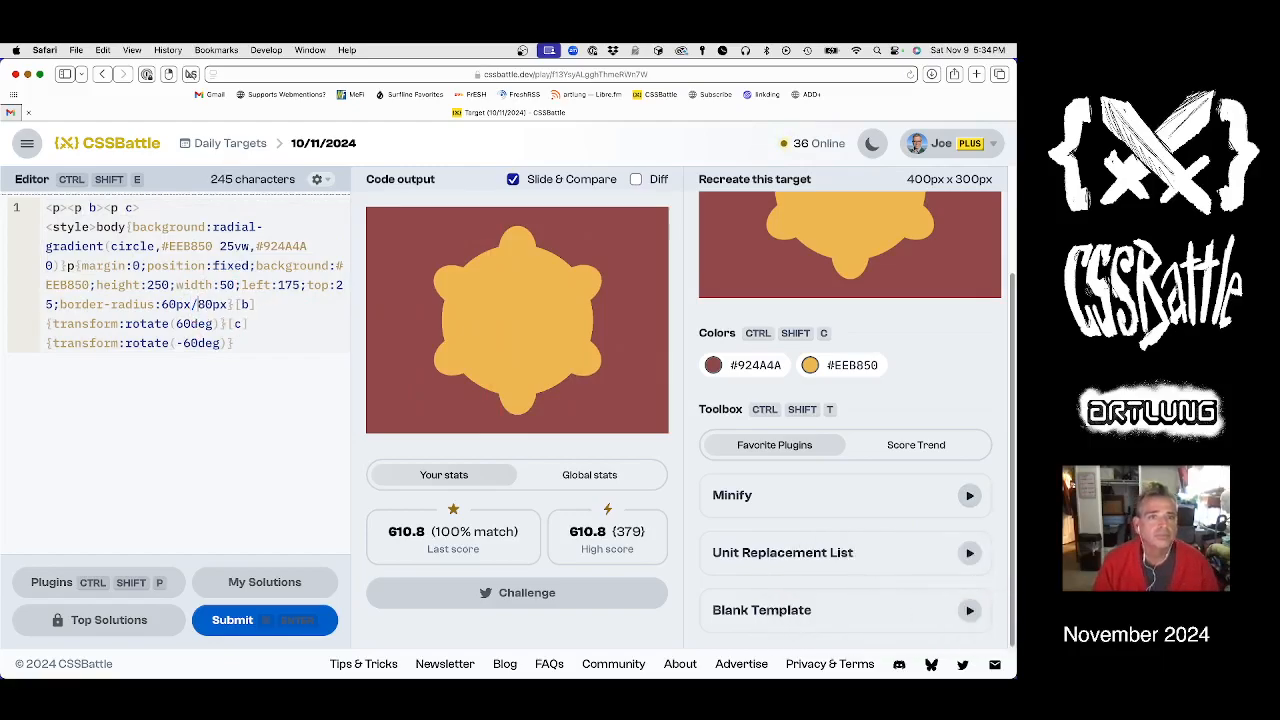
click(244, 619)
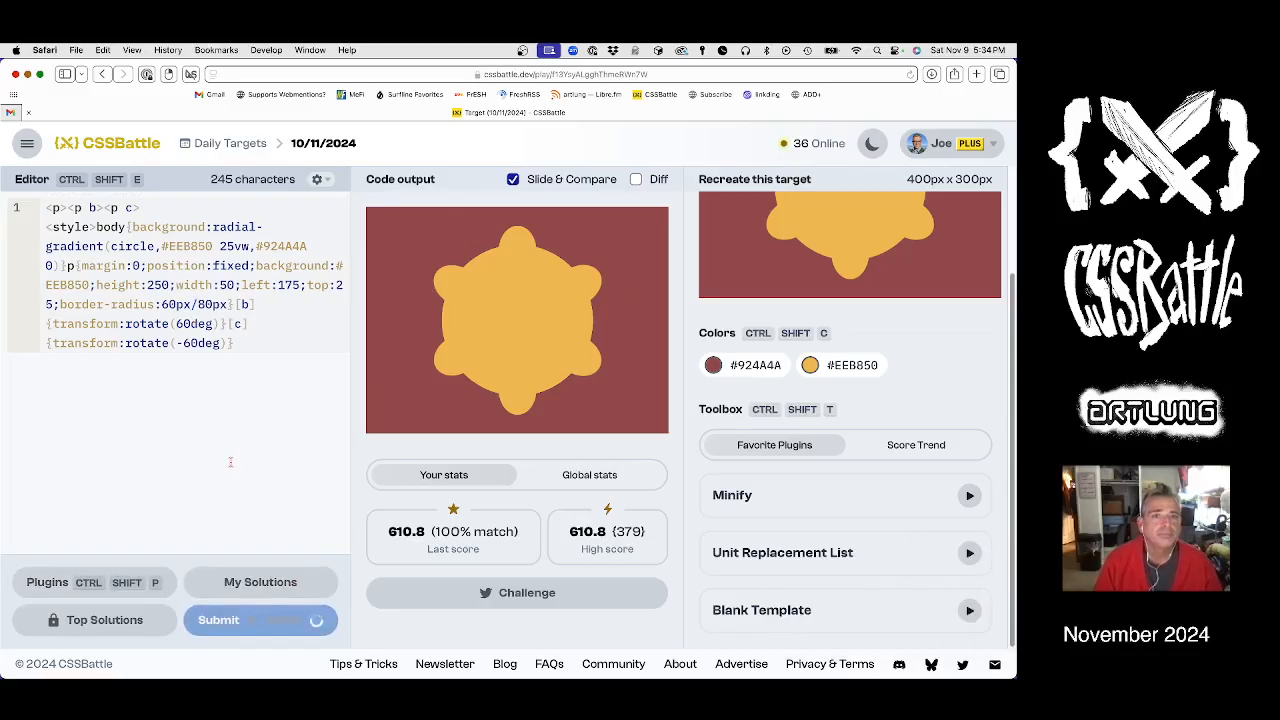